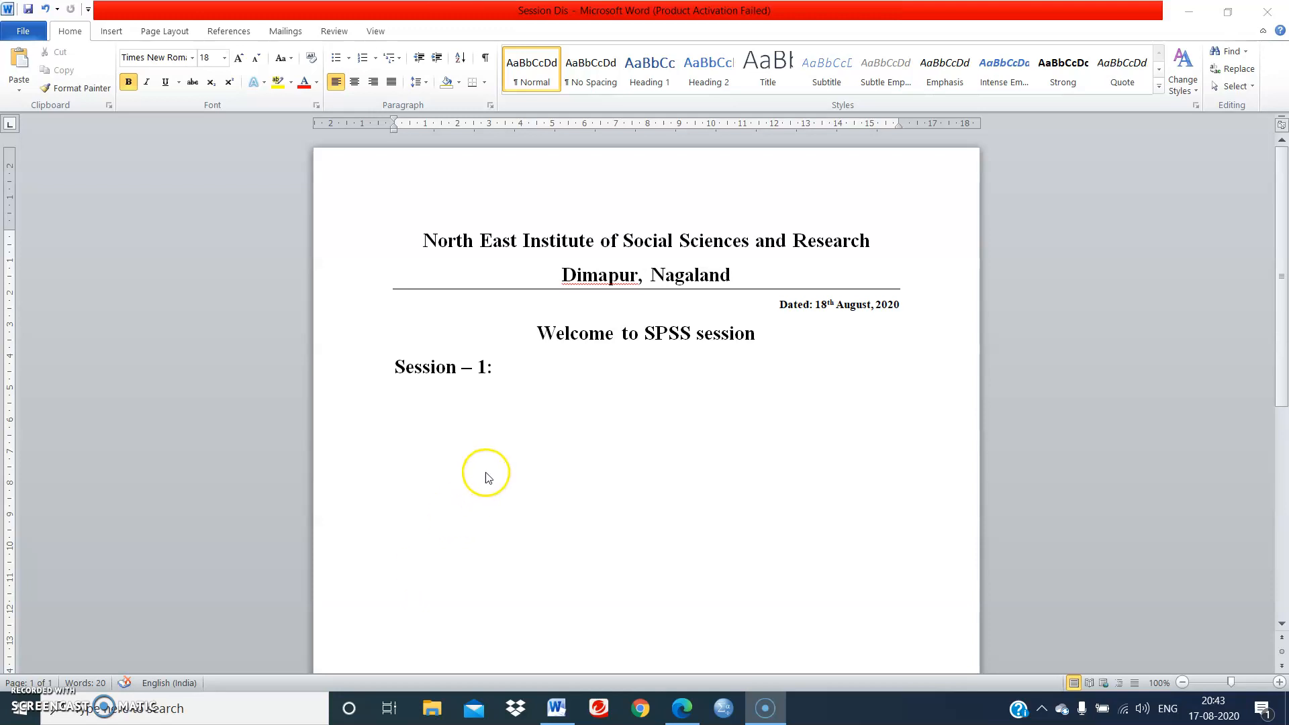
- Add the word "Recap" after the "Session – 1:" heading and minimize the document window
left_click(504, 369)
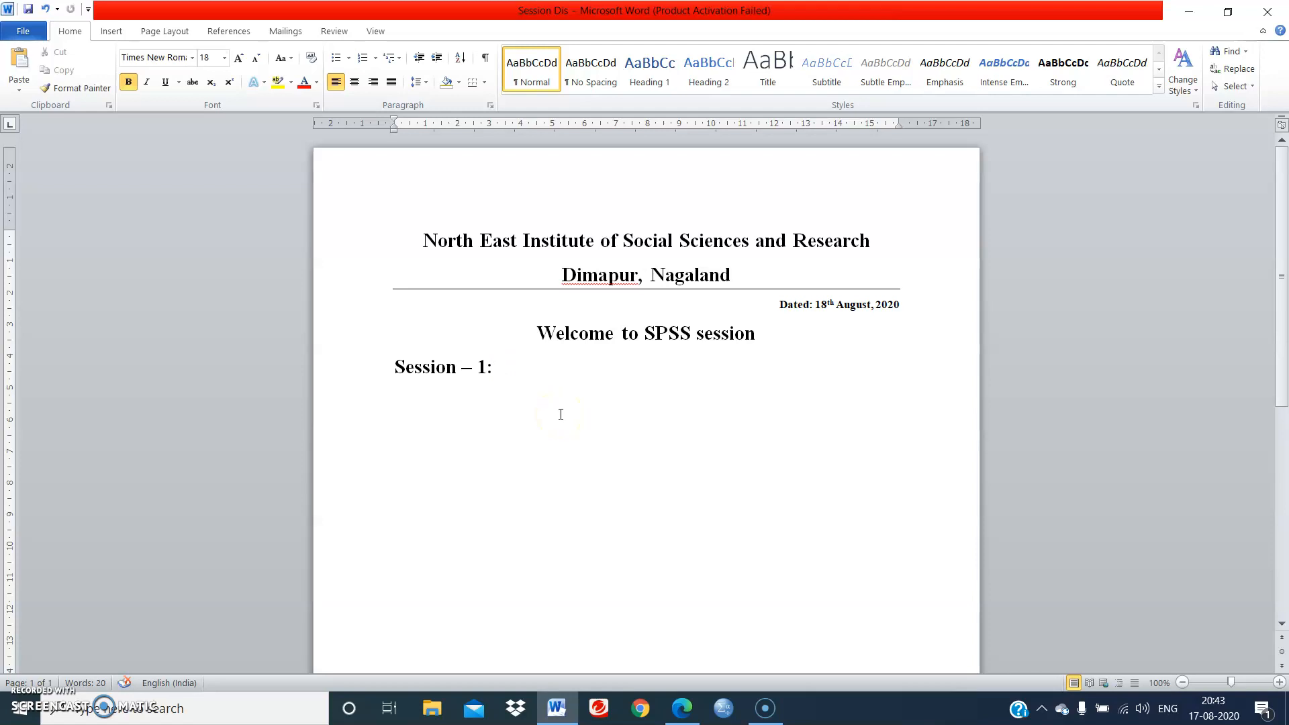
type("Recap")
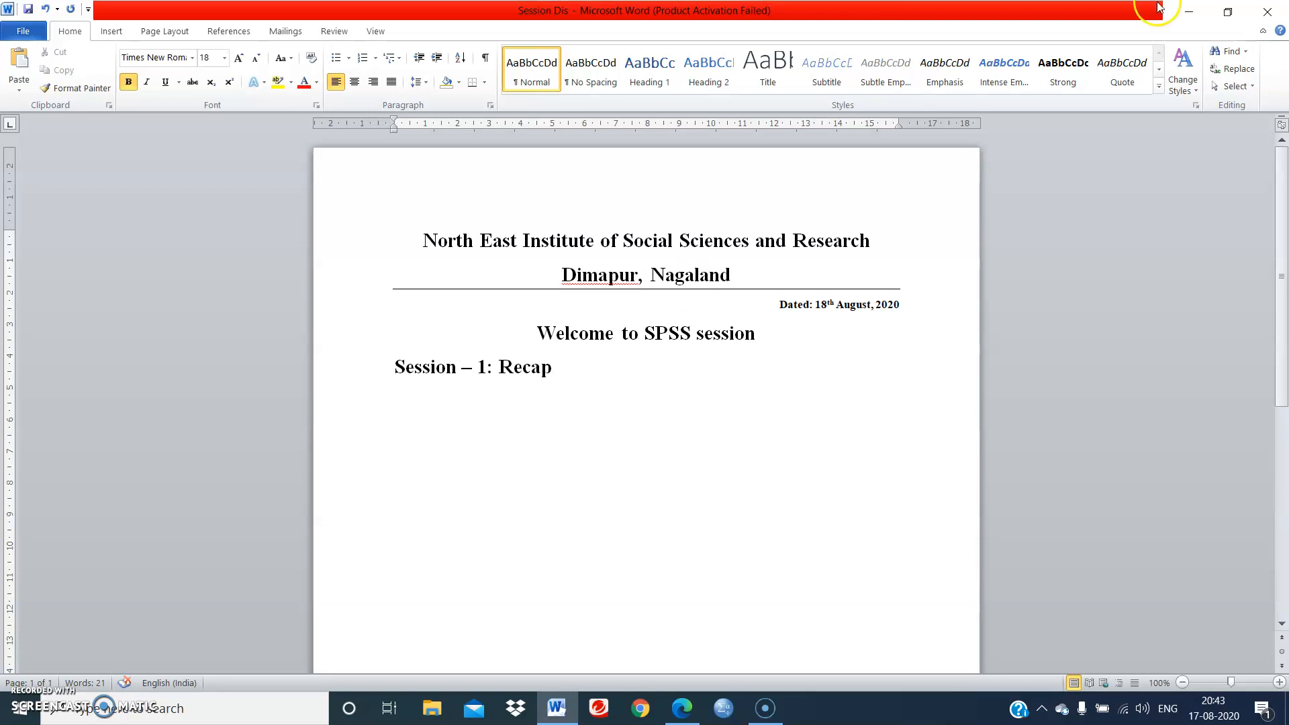
left_click(1191, 14)
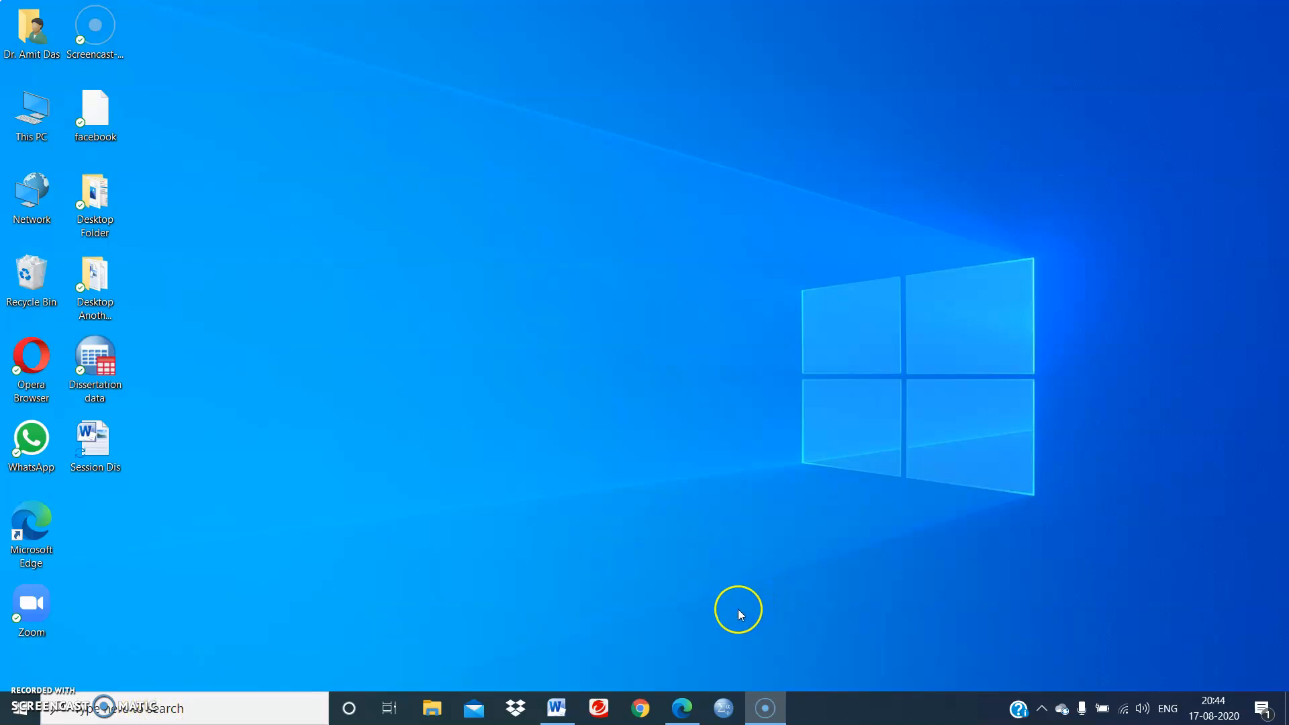
- Launch IBM SPSS Statistics and dismiss its startup dialog without opening a data source
left_click(725, 713)
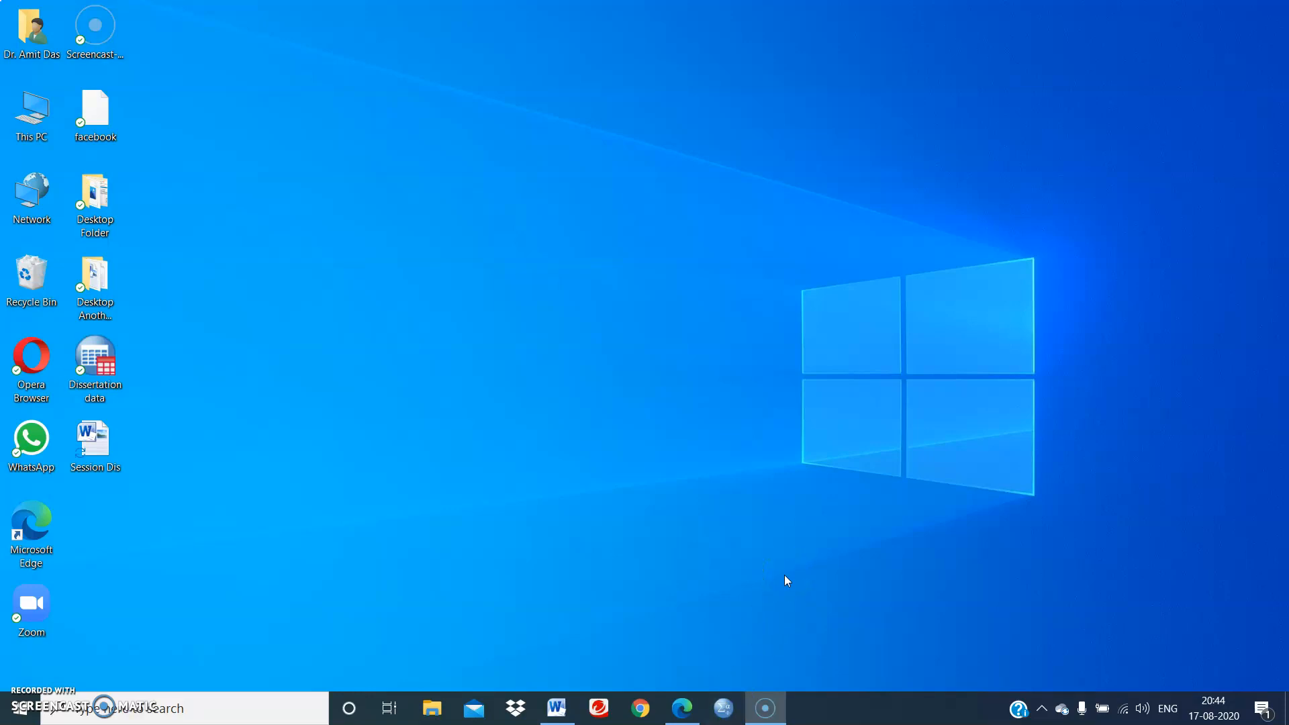
left_click(723, 708)
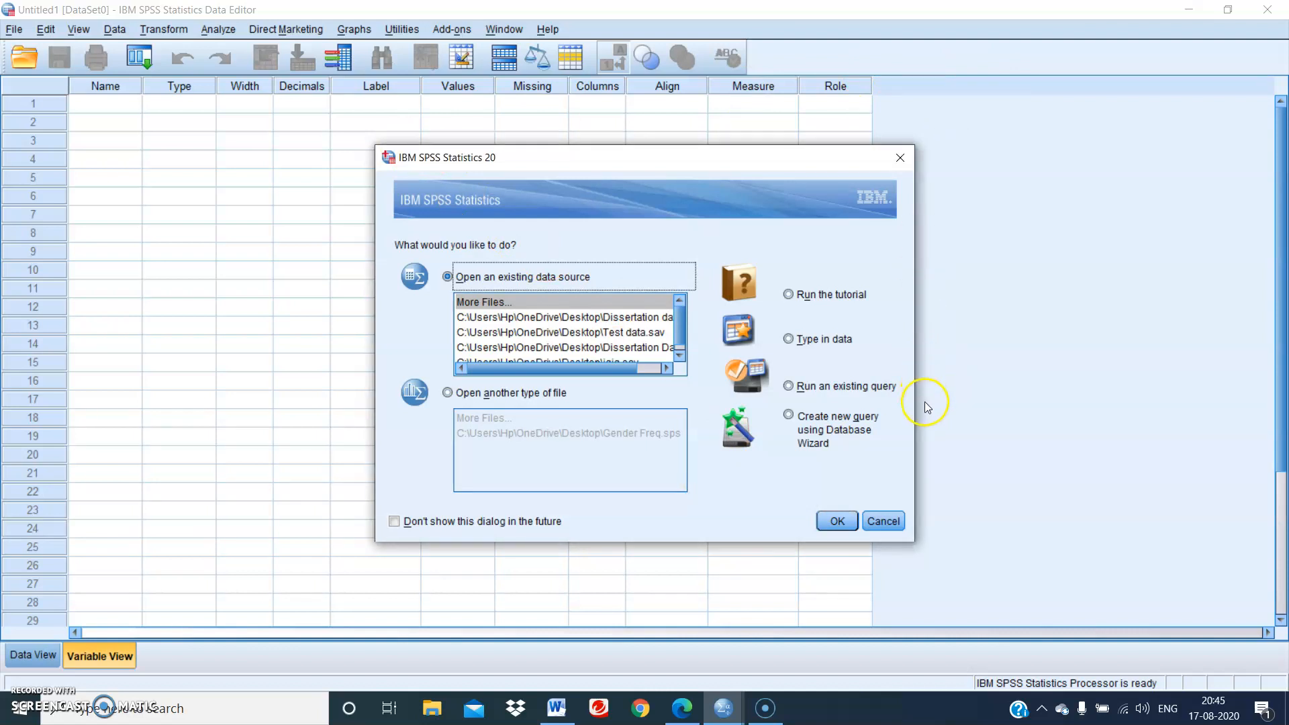
left_click(883, 523)
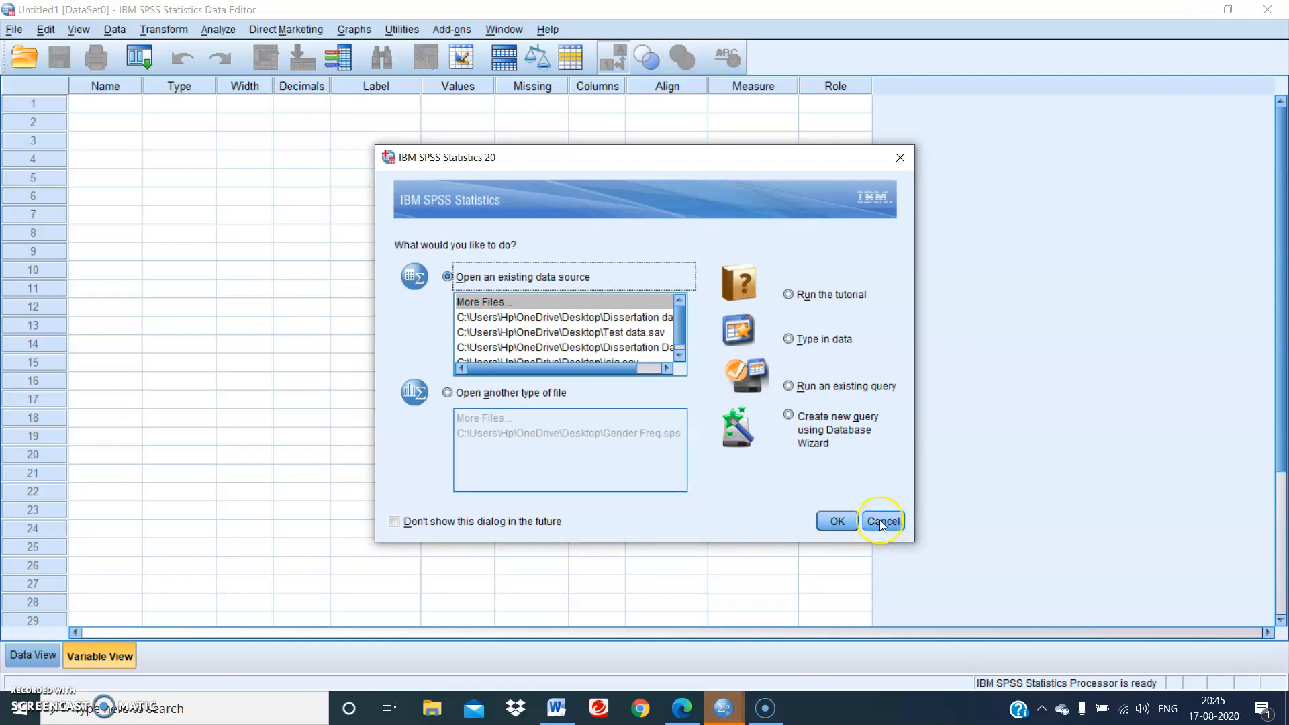
left_click(880, 520)
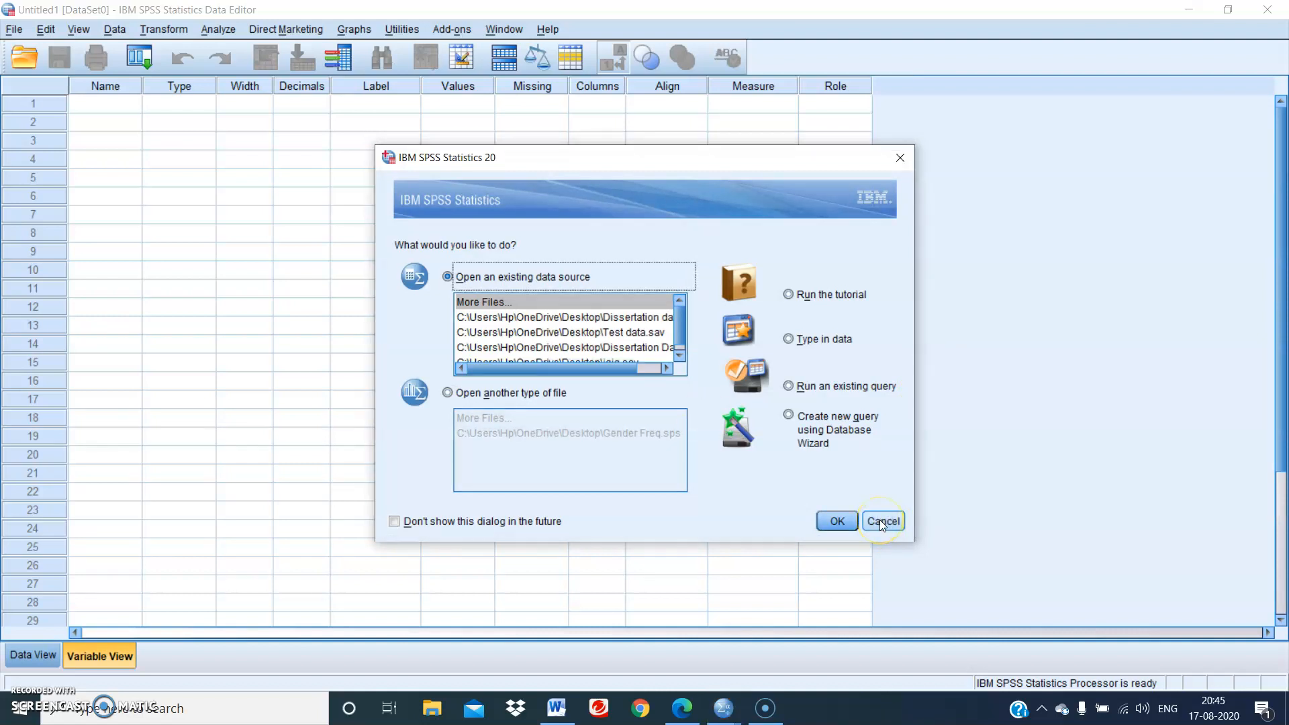
left_click(883, 522)
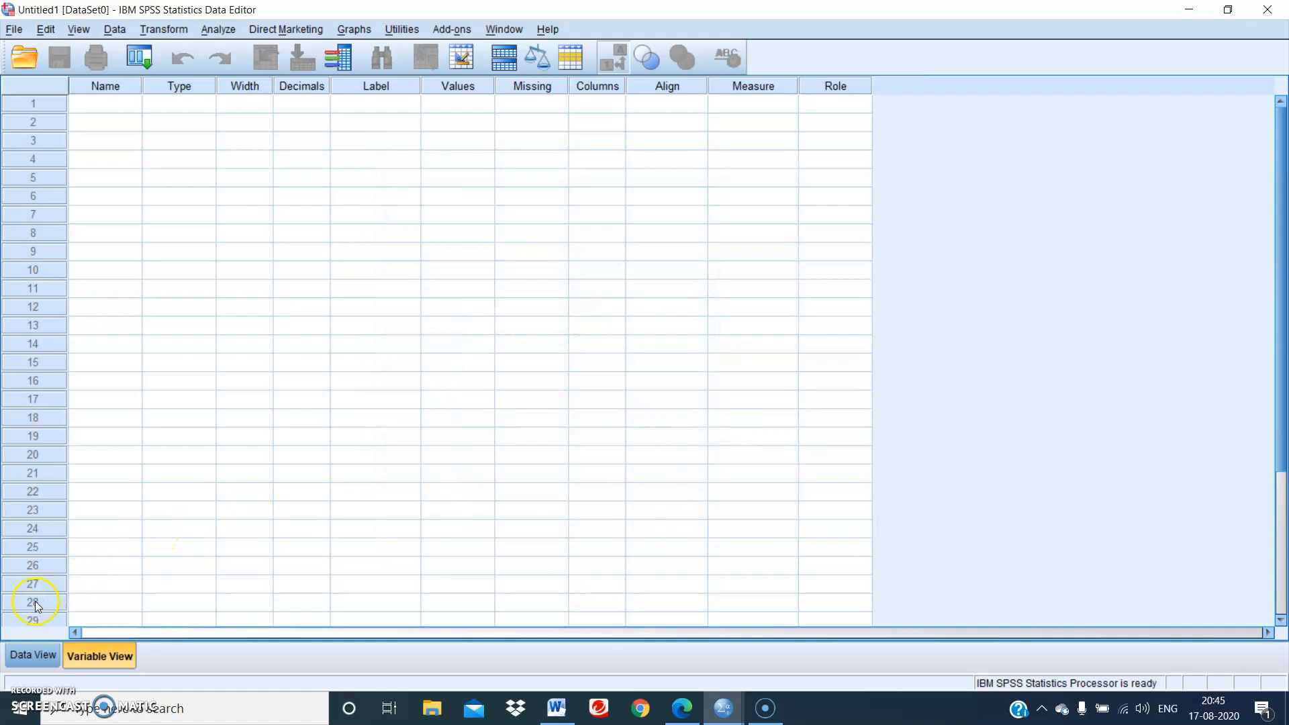
- Compare the empty Data View with the Variable View and finish in the Variable View
left_click(21, 656)
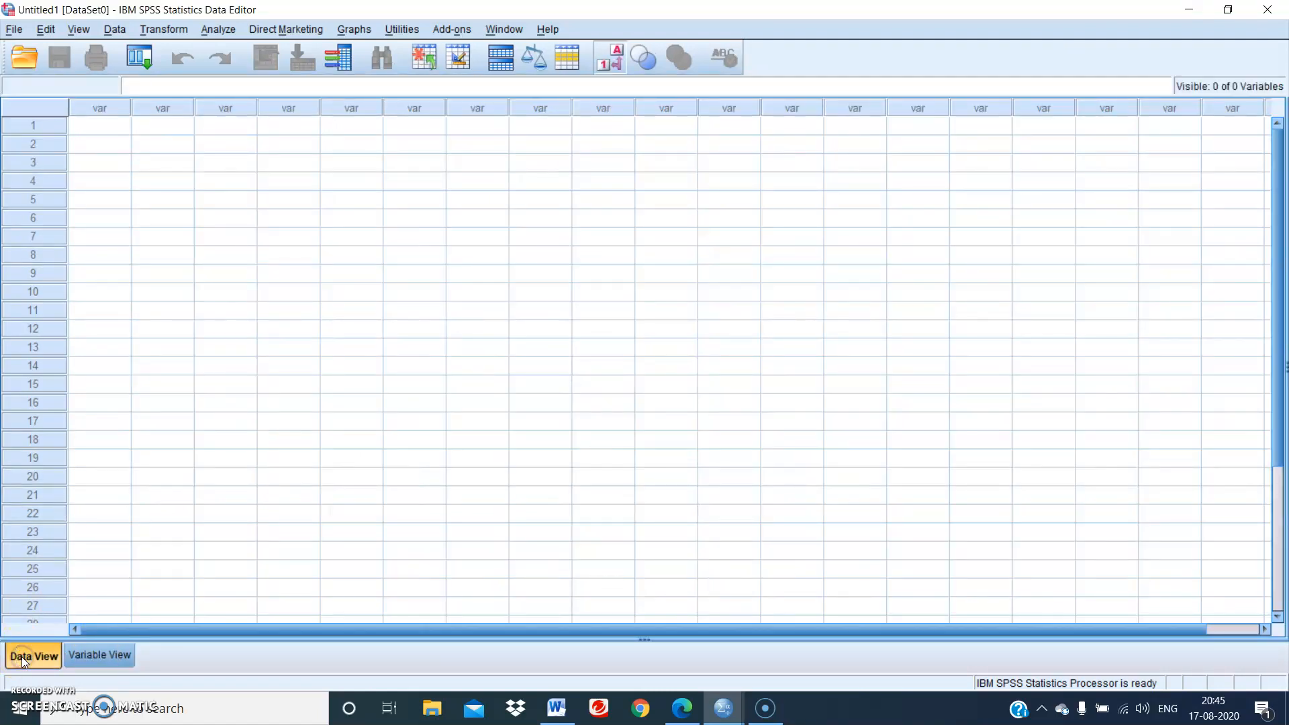
left_click(105, 657)
left_click(43, 658)
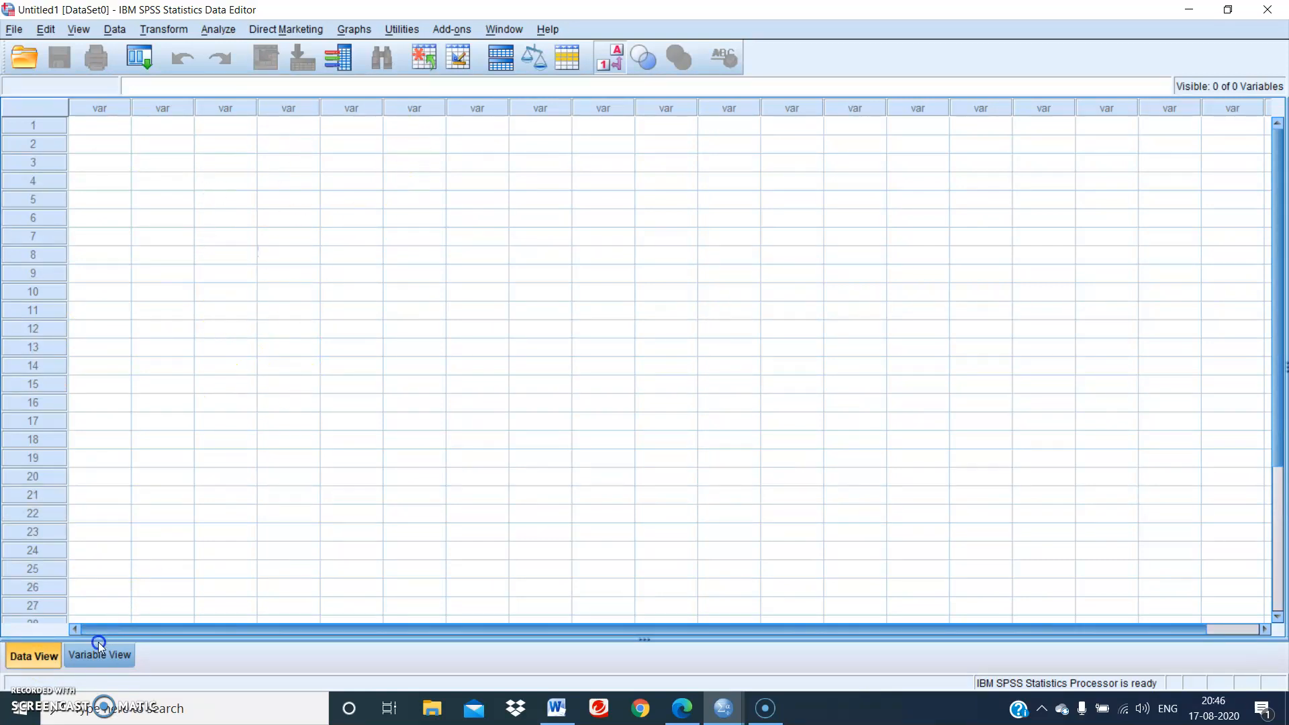
left_click(93, 659)
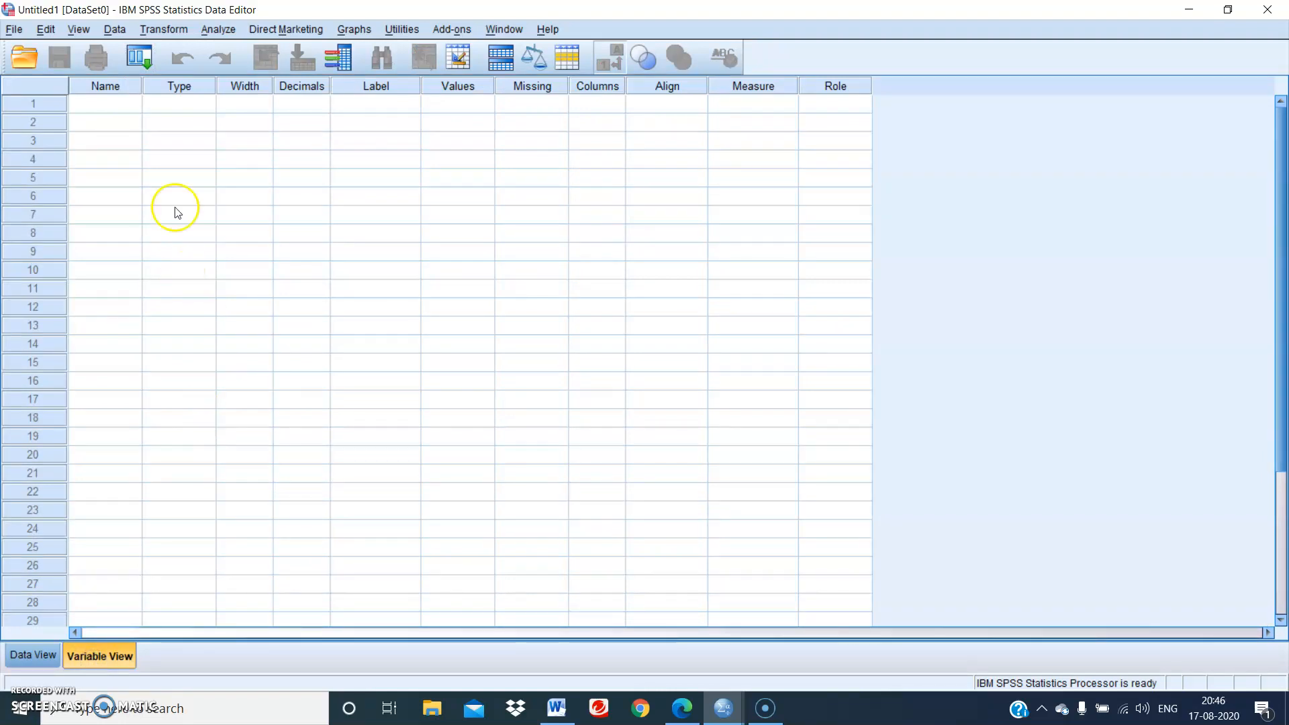
left_click(32, 655)
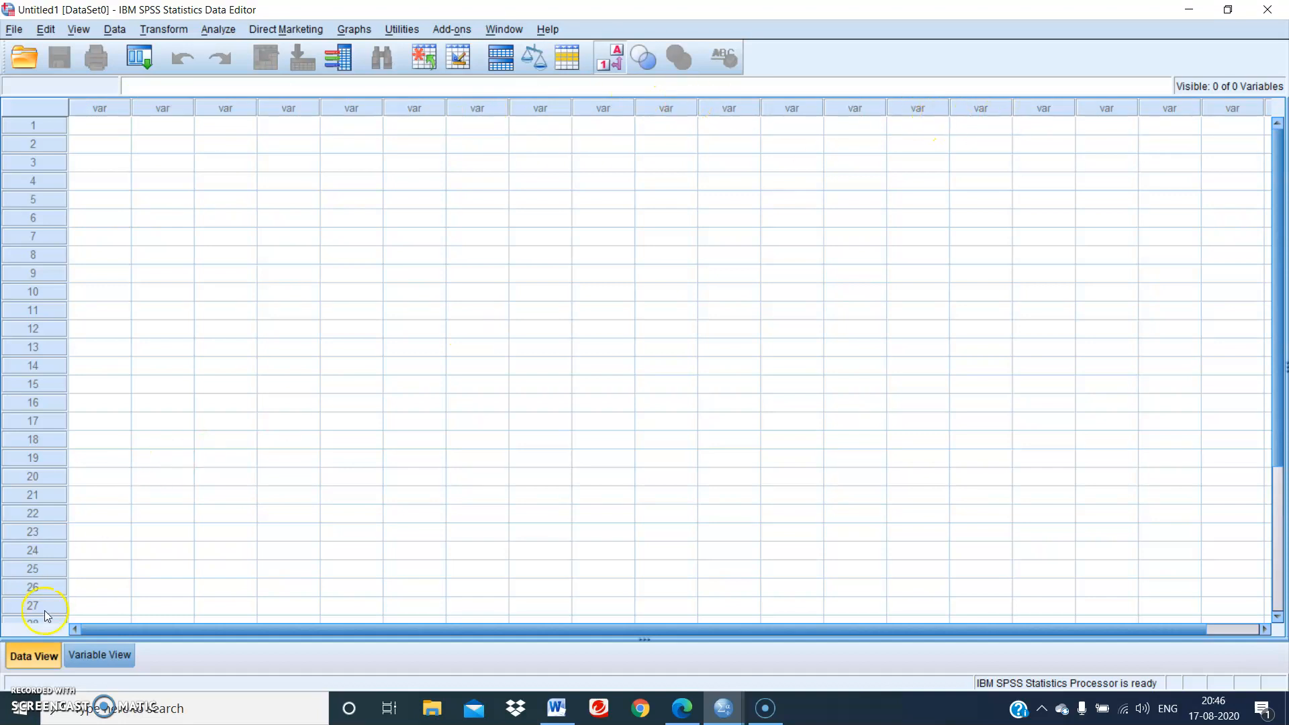
left_click(94, 655)
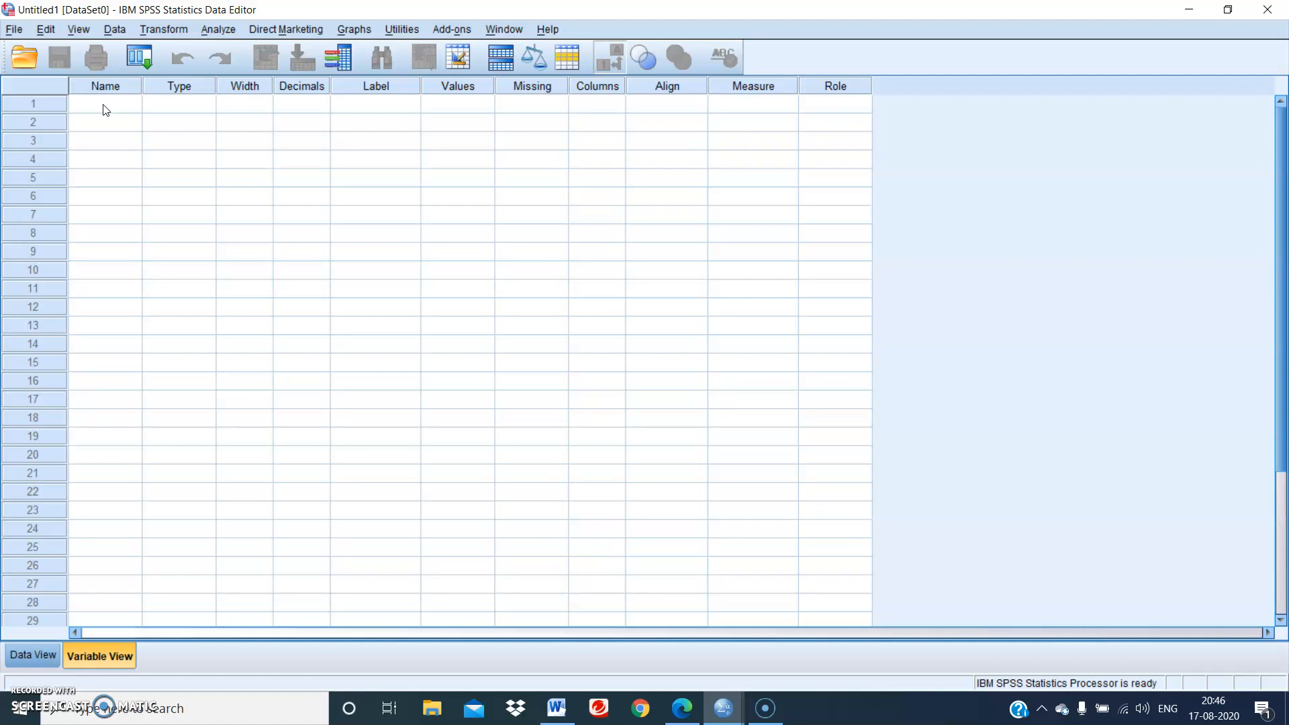
- Look over the attribute cells of the first variable row and set its alignment to Left
left_click(188, 106)
left_click(239, 106)
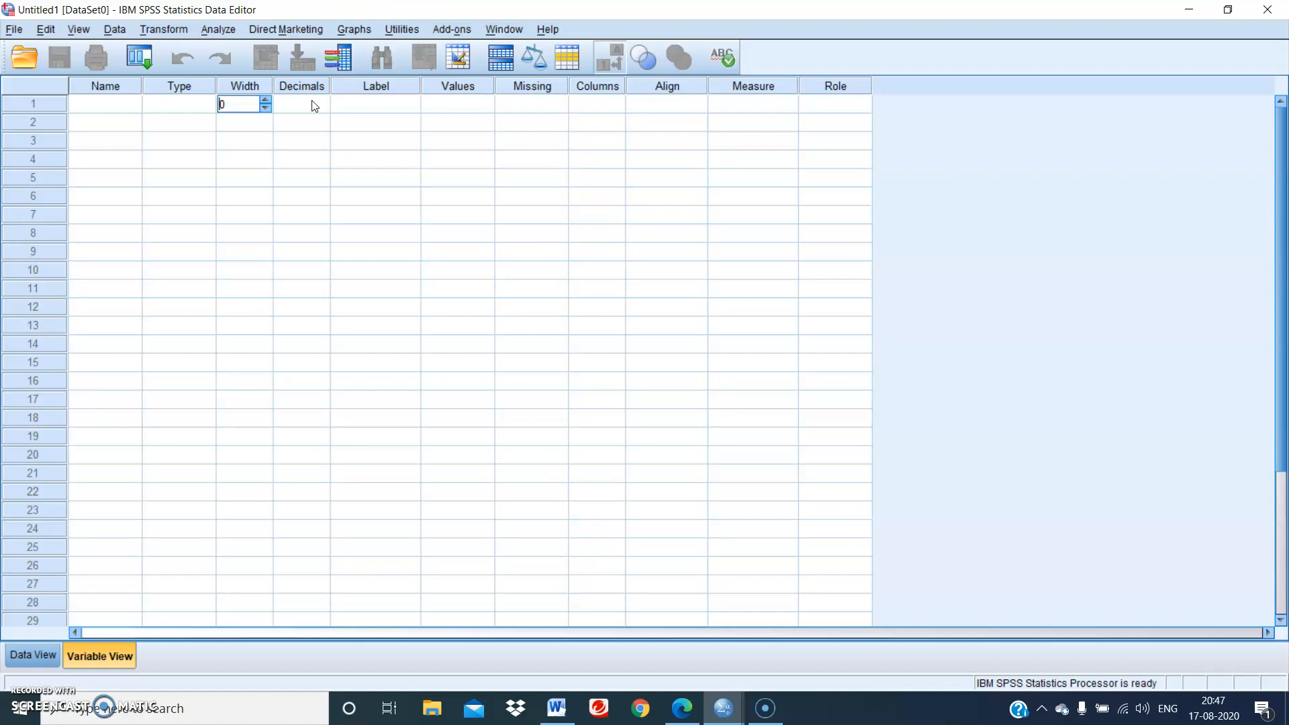
left_click(352, 105)
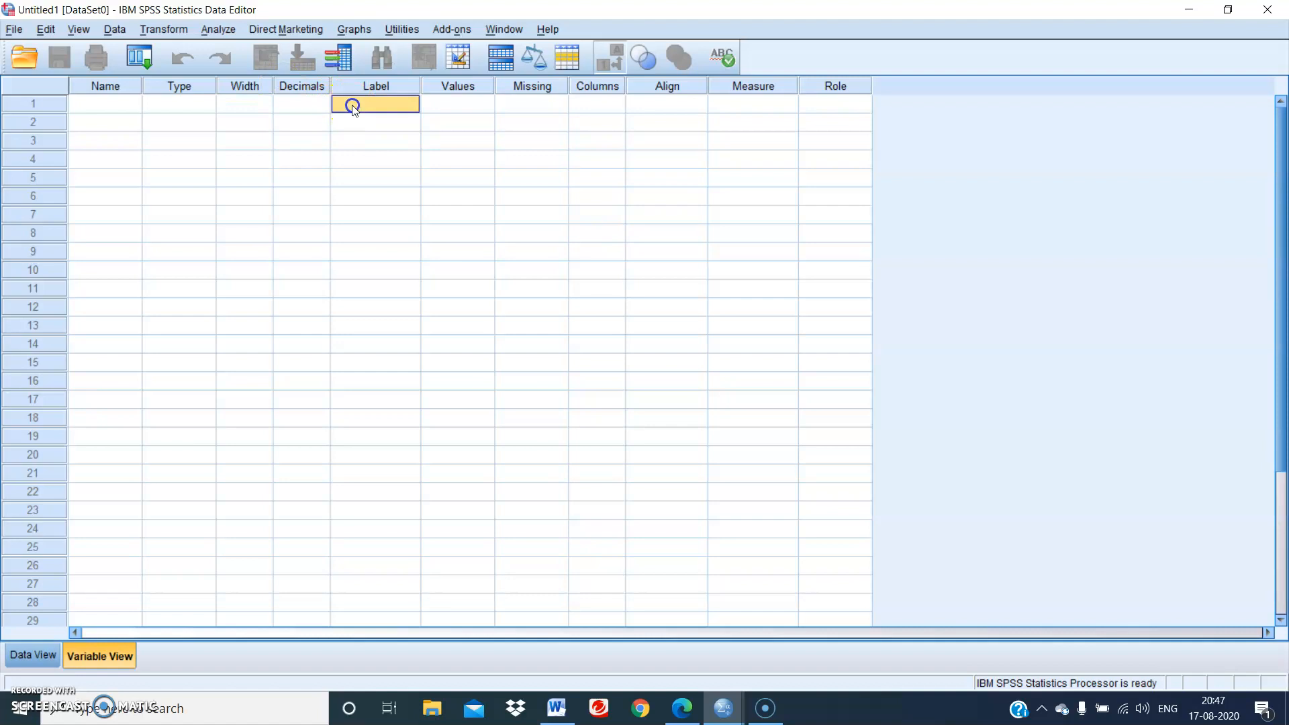
left_click(475, 104)
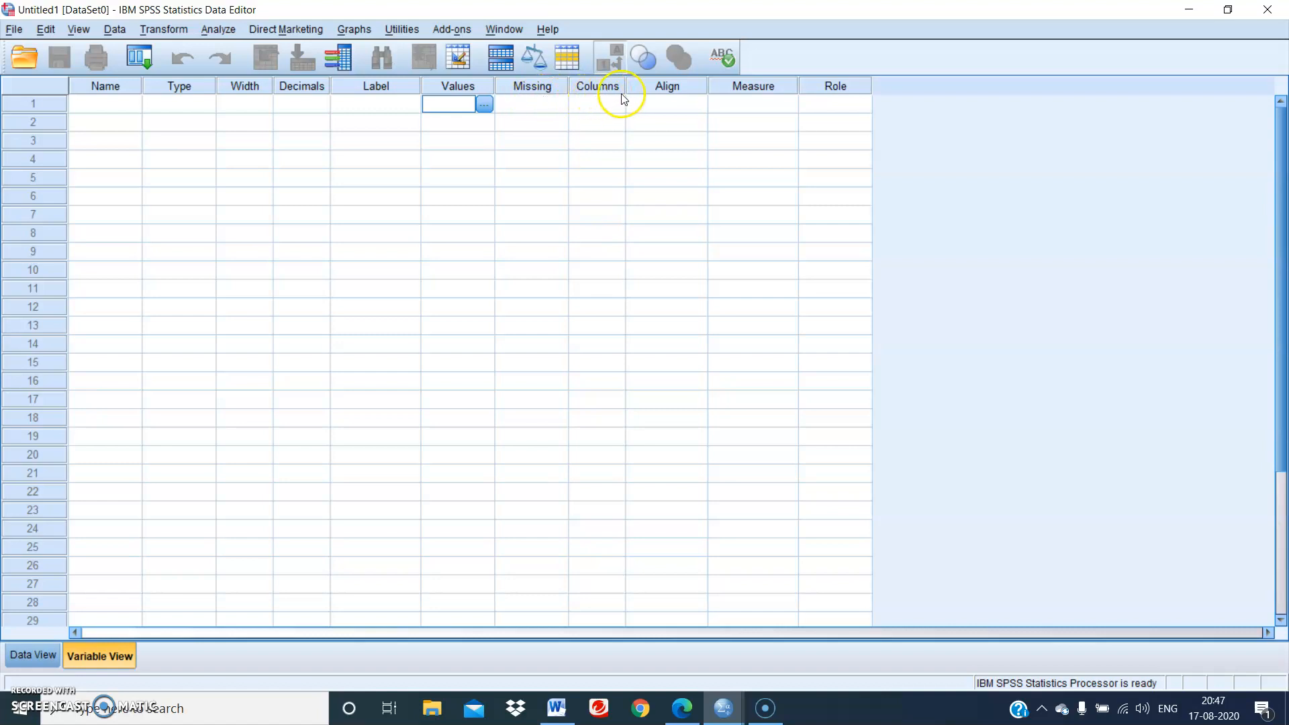
left_click(659, 106)
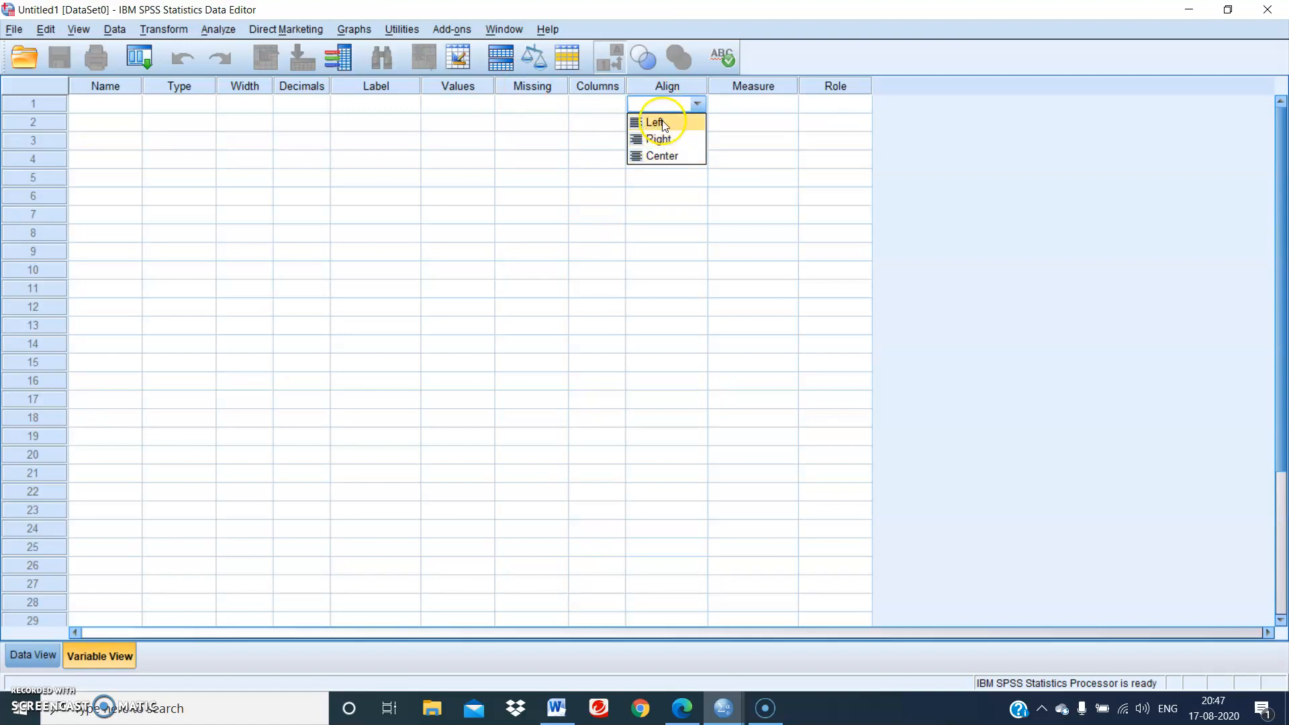
left_click(661, 123)
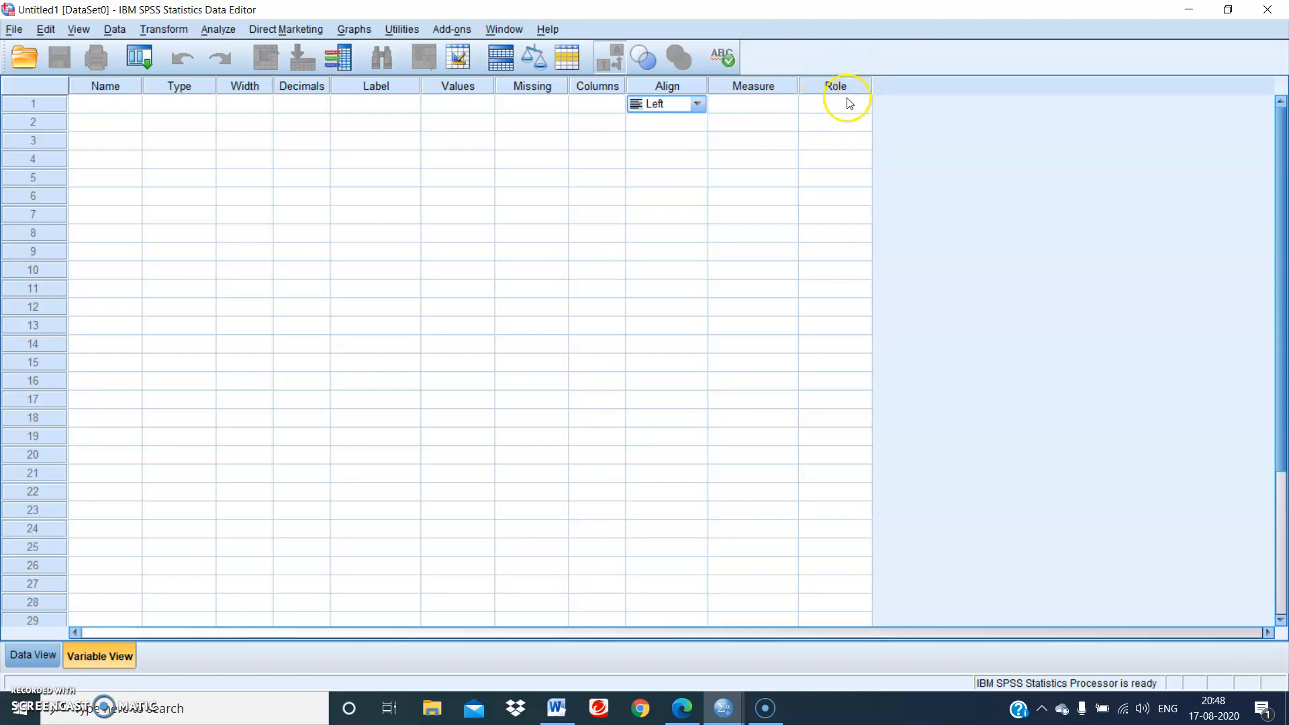
- Name the first variable Sl_No
left_click(116, 107)
left_click(102, 108)
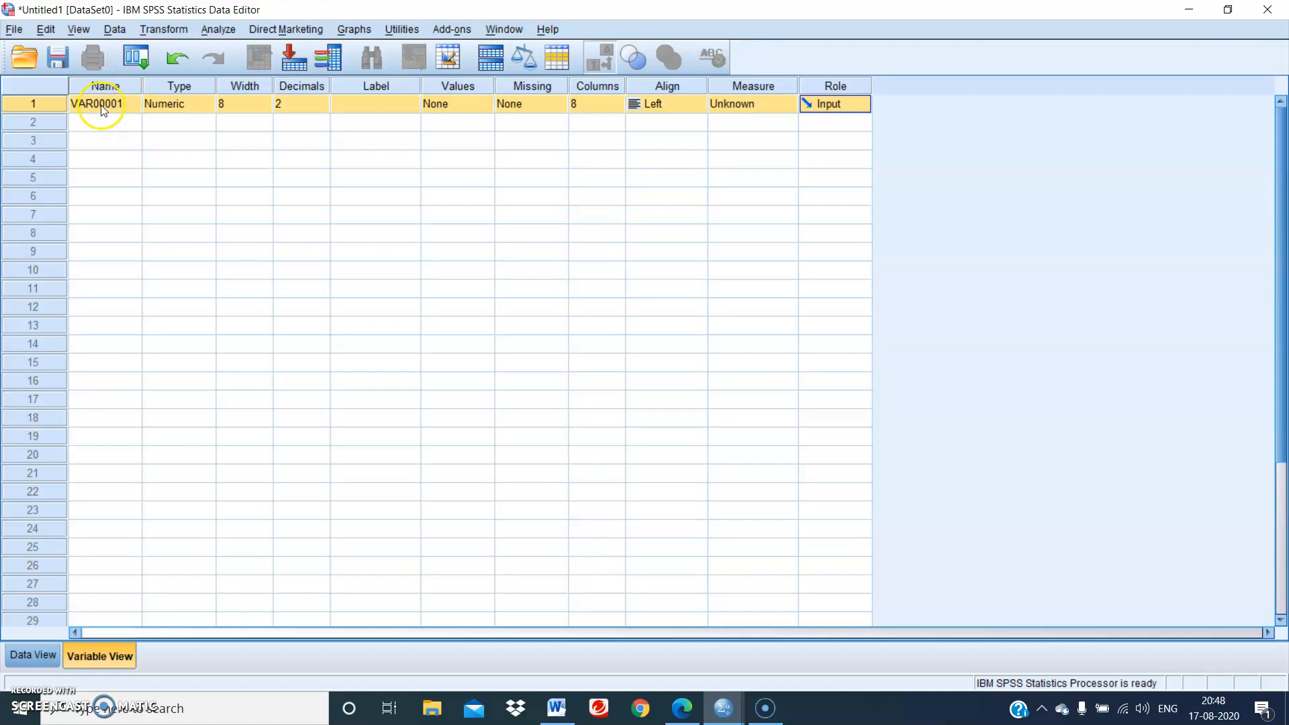
left_click(176, 267)
type("Sl_")
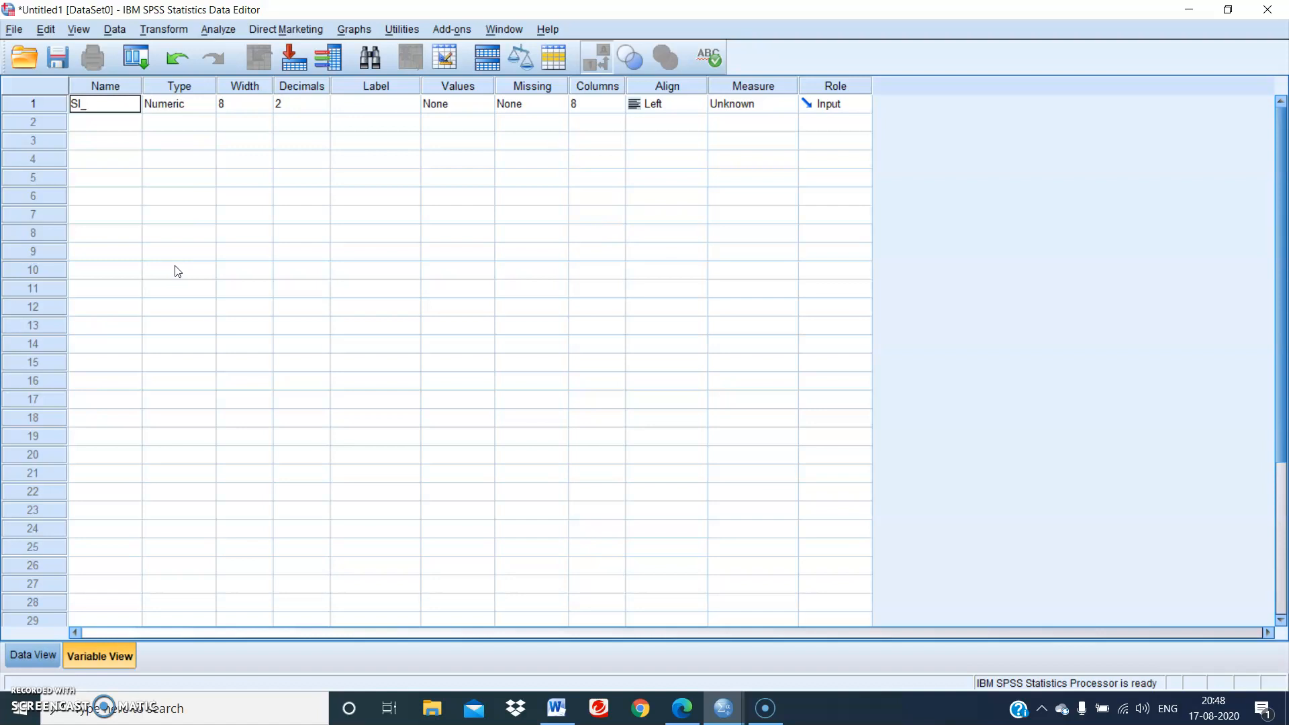
type("No")
left_click(173, 160)
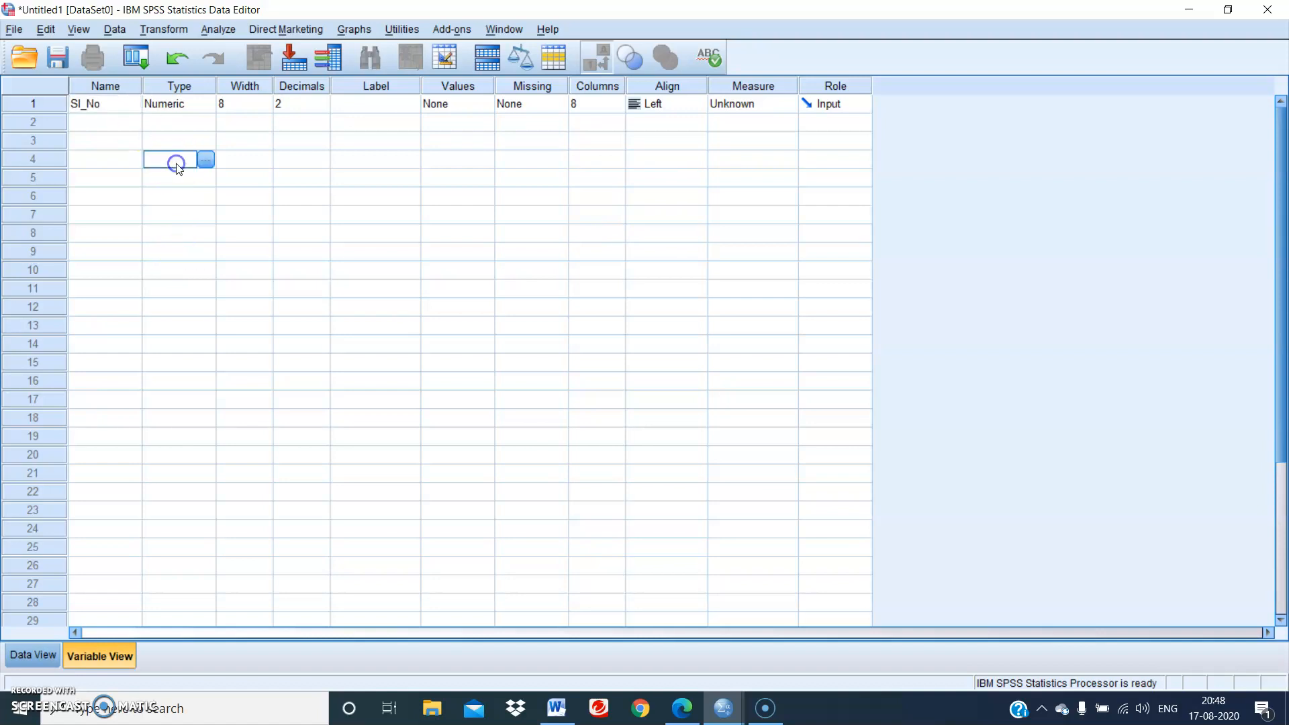
- Set the width of the Sl_No variable to 3 and its decimals to 0
left_click(189, 105)
left_click(226, 106)
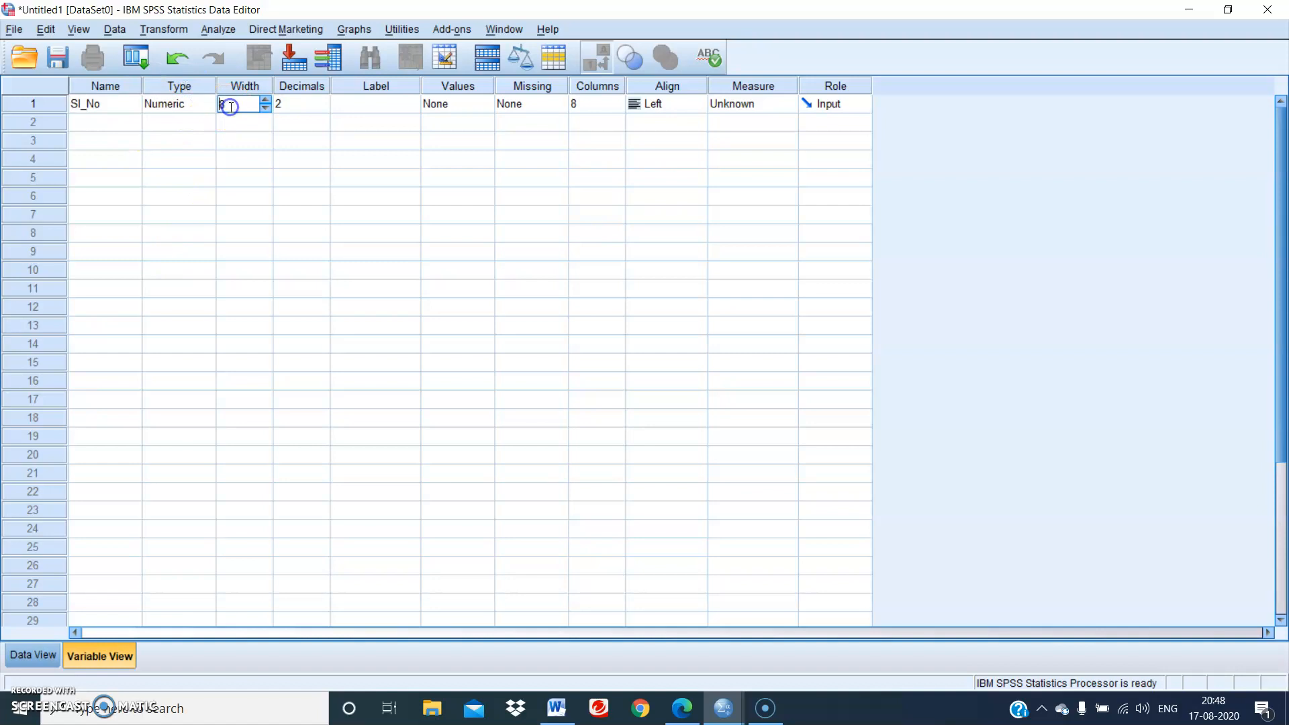
double_click(217, 104)
type("3")
left_click(293, 107)
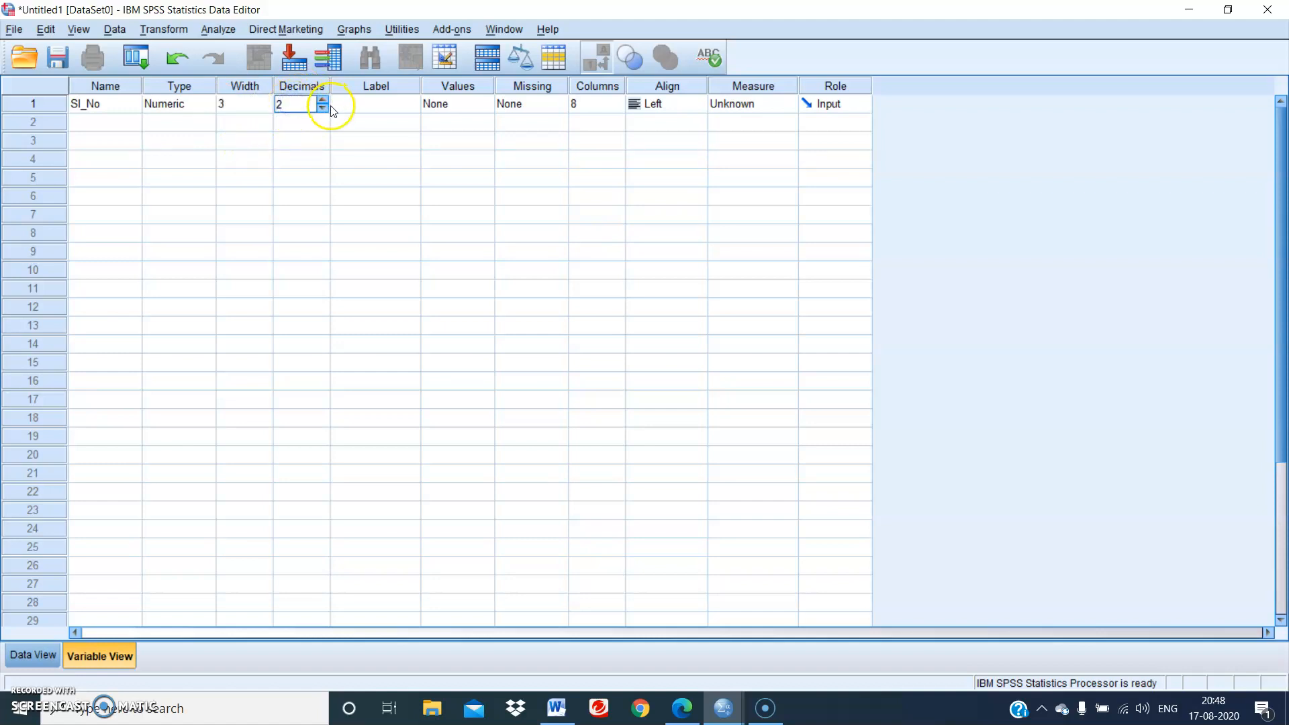
left_click(324, 111)
left_click(323, 111)
- Label the Sl_No variable "Serial number of the respondents" and set its measurement level to Nominal
left_click(370, 103)
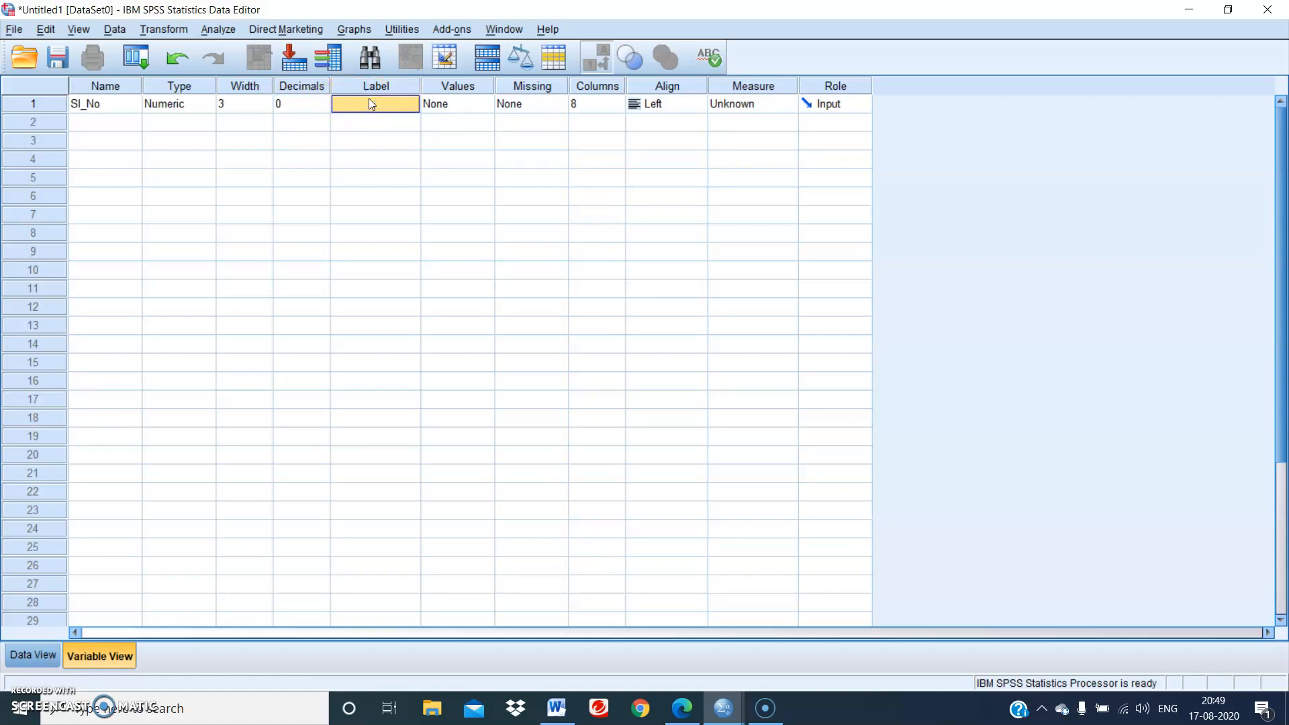
type("W")
key("BackSpace")
type("S")
type("erial")
type(" numbe")
type("r of the respo")
type("ndents")
left_click(459, 109)
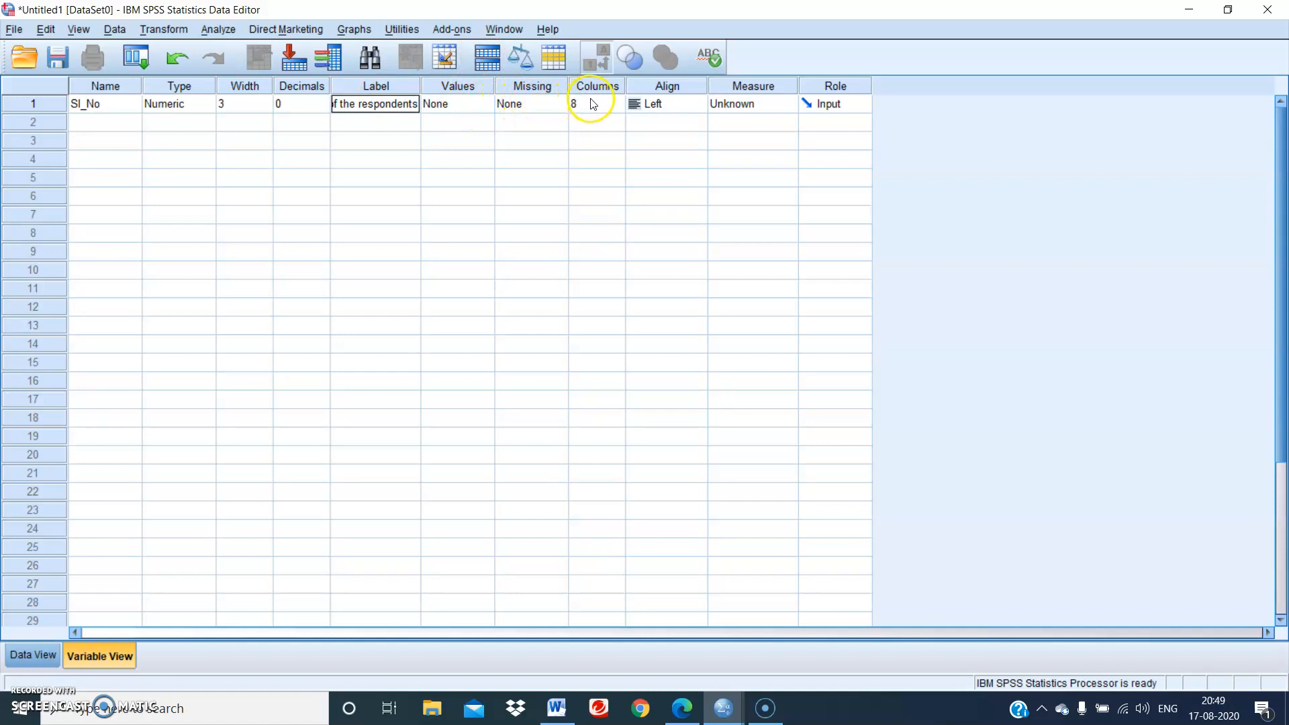
left_click(785, 109)
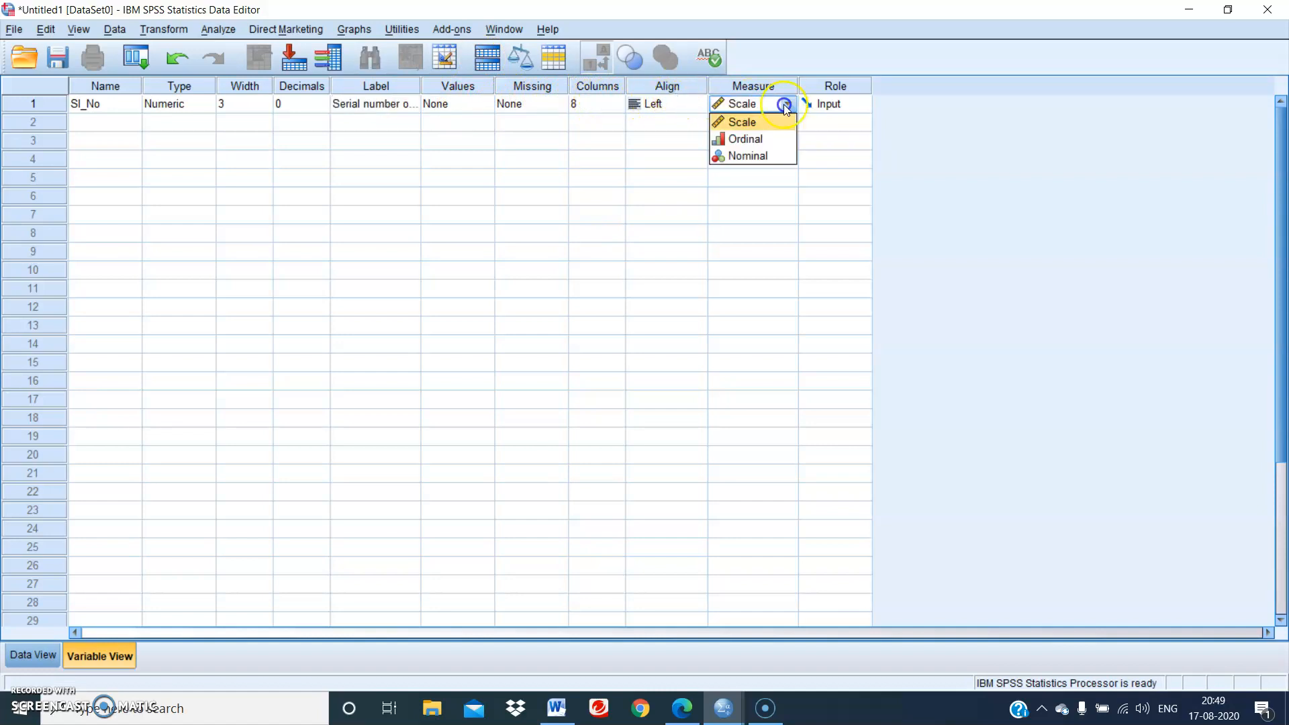
left_click(753, 159)
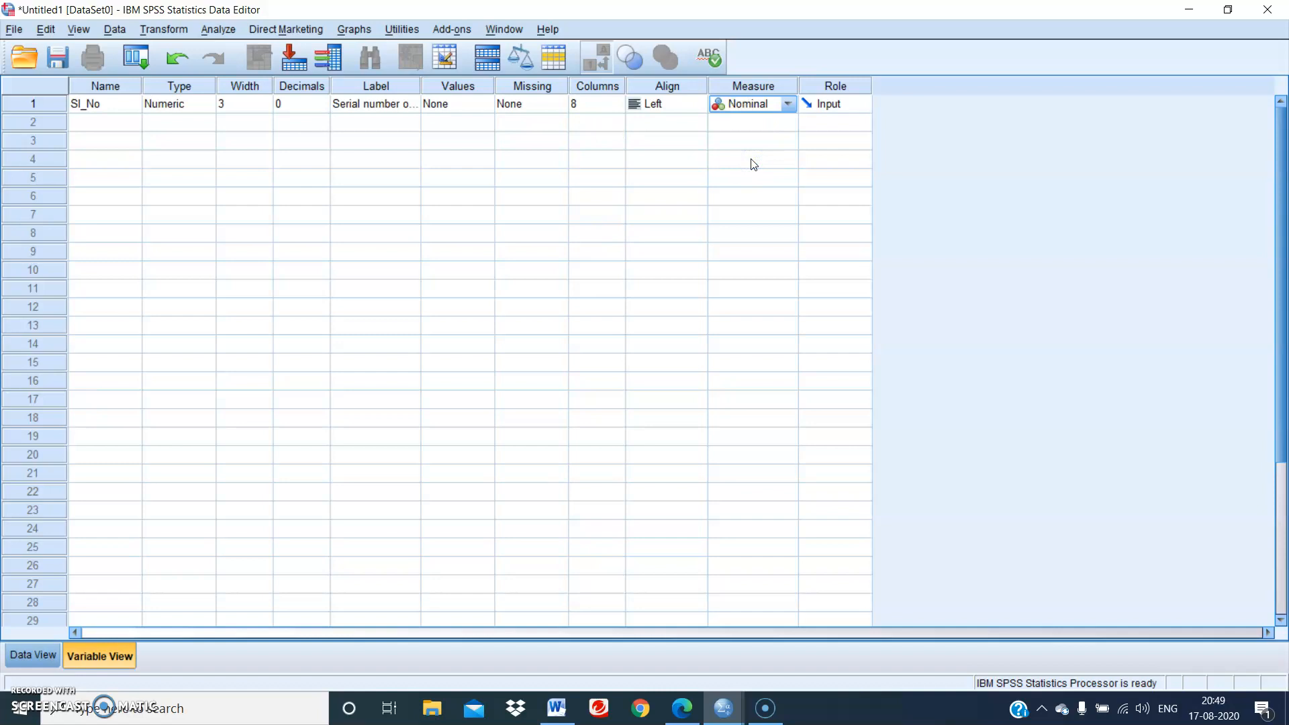
- Add a second variable named Participants_Name in the row below Sl_No
left_click(93, 125)
type("Participants")
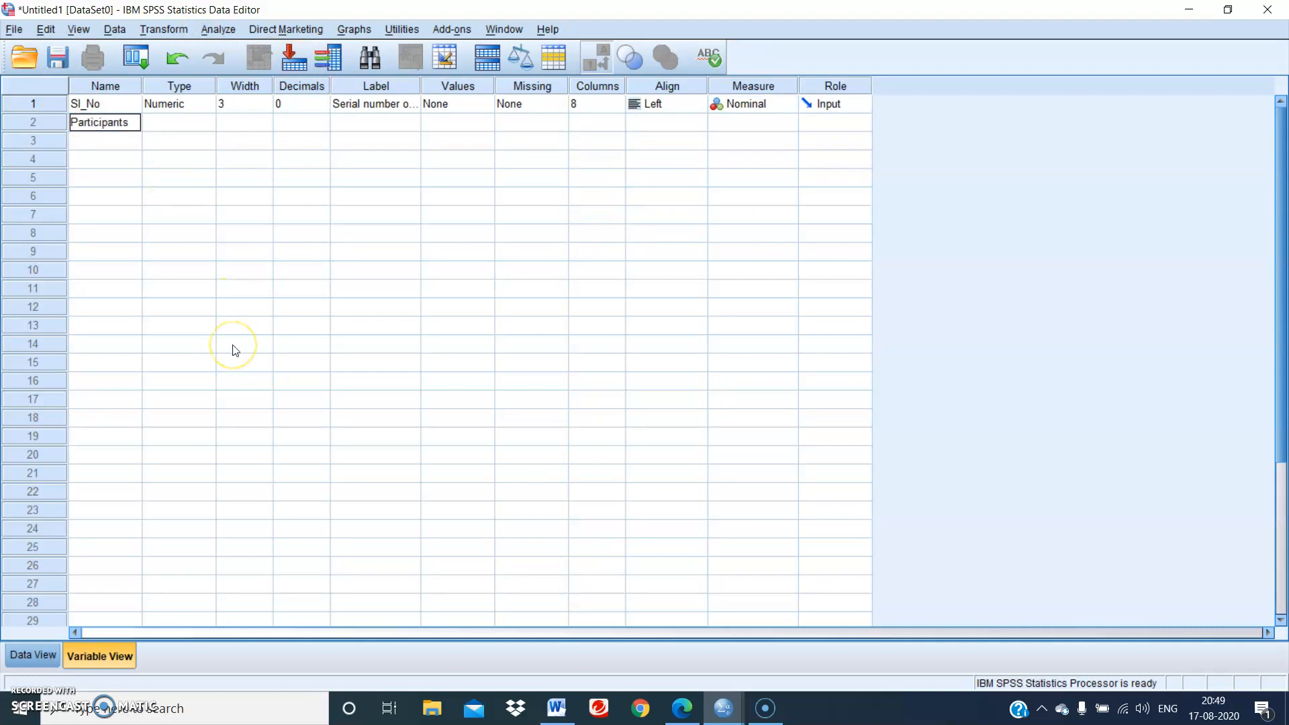
type("_Name")
key("Return")
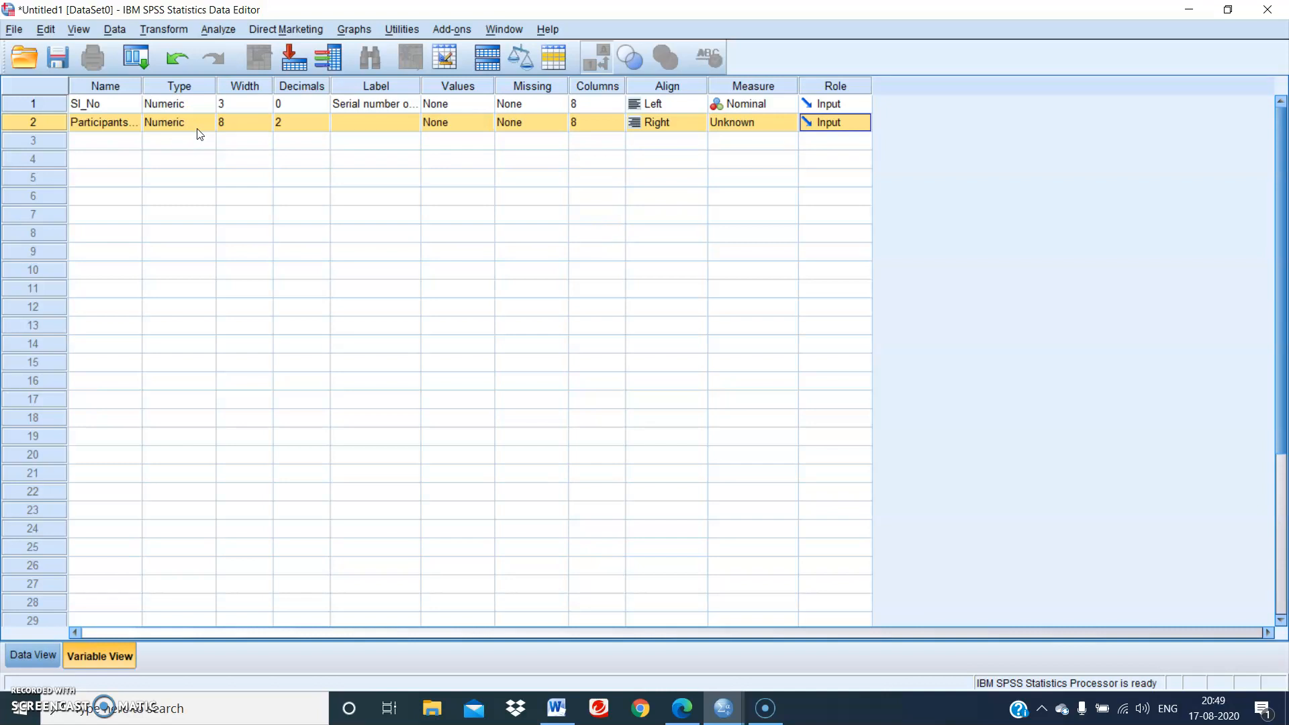
- Change the Participants_Name variable's type to String and set its width to 25
left_click(206, 127)
left_click(200, 123)
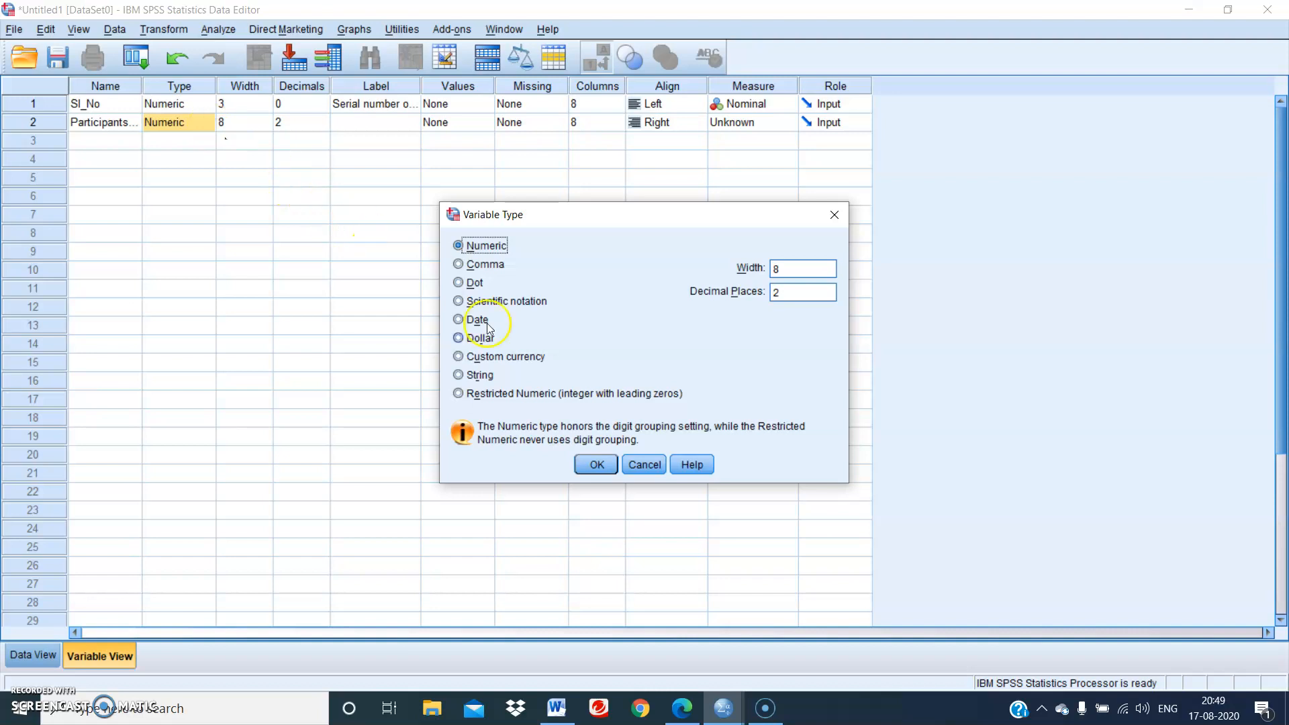
left_click(478, 376)
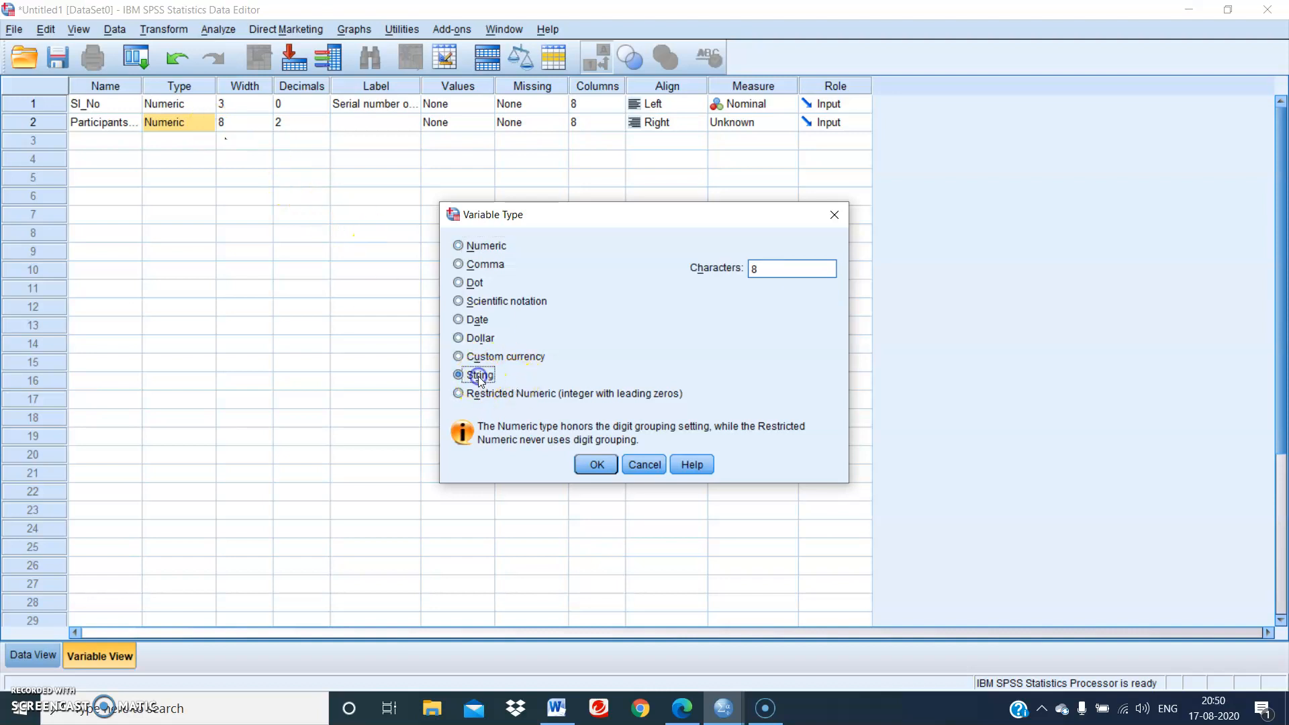
left_click(603, 467)
left_click(605, 465)
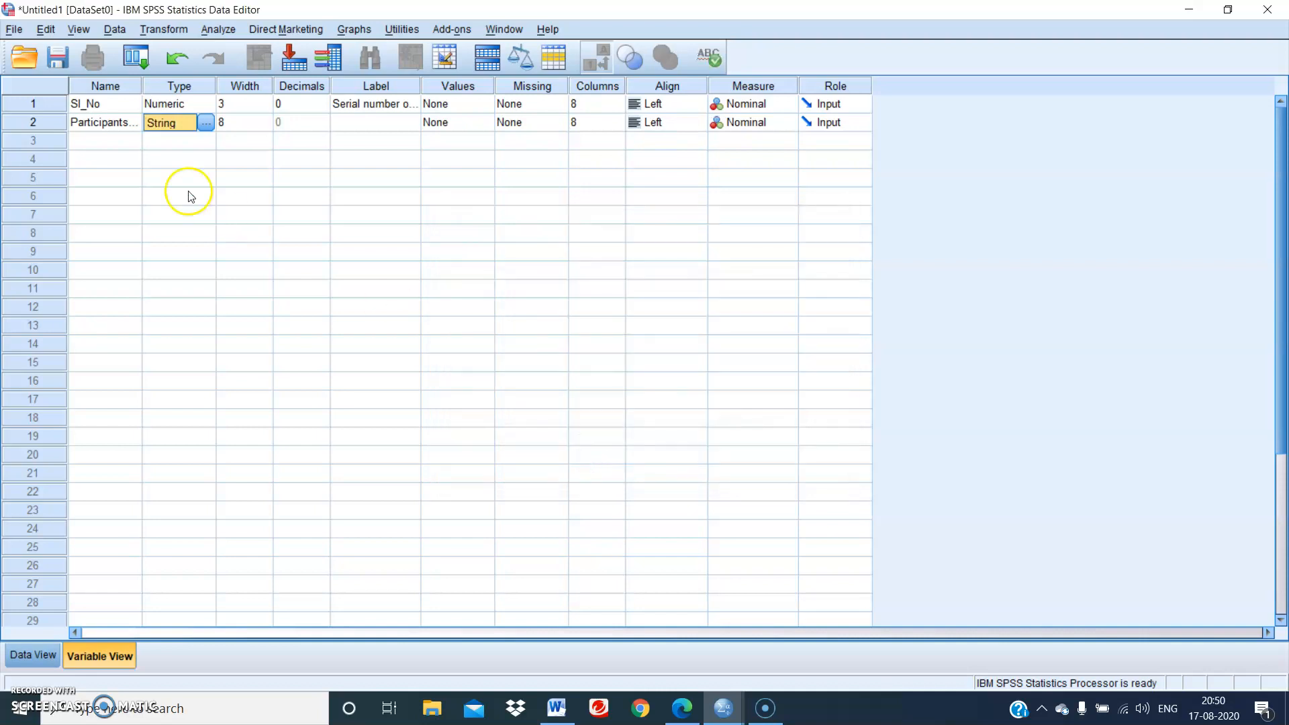
left_click(231, 122)
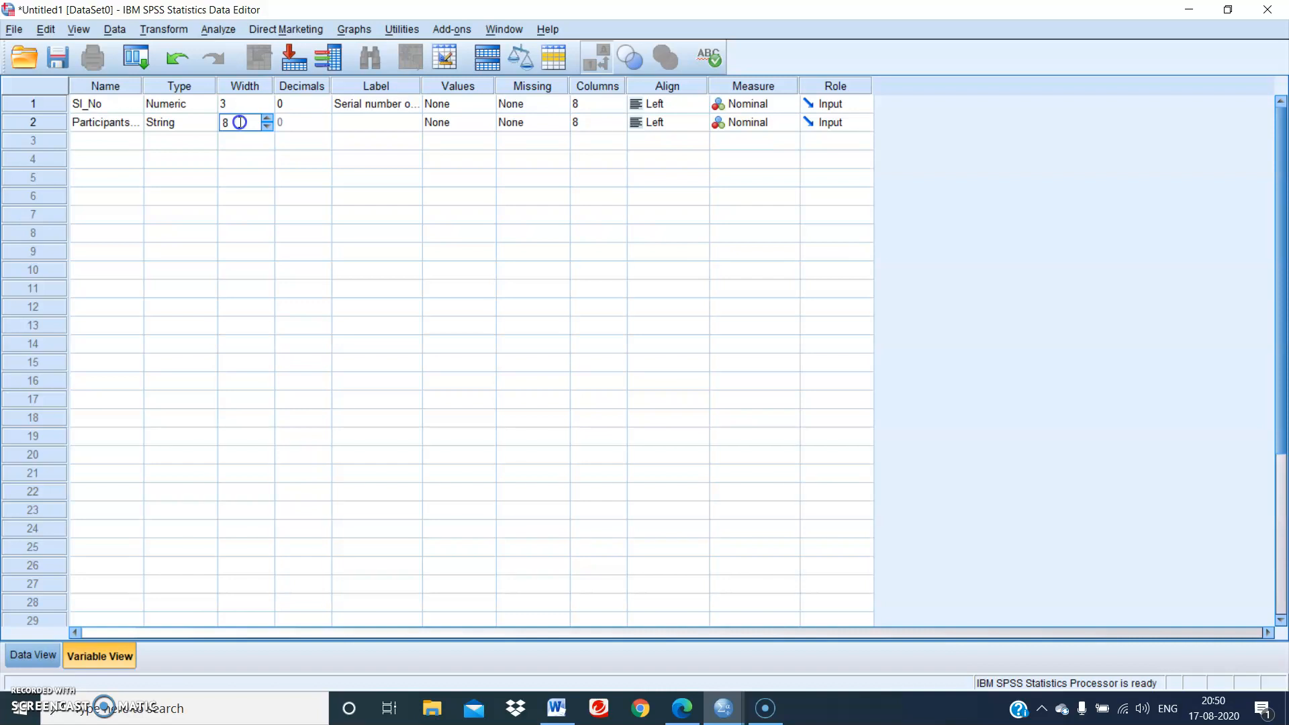
double_click(223, 123)
type("25")
- Label the Participants_Name variable "Name of the participant?" and check its measurement level options
left_click(378, 123)
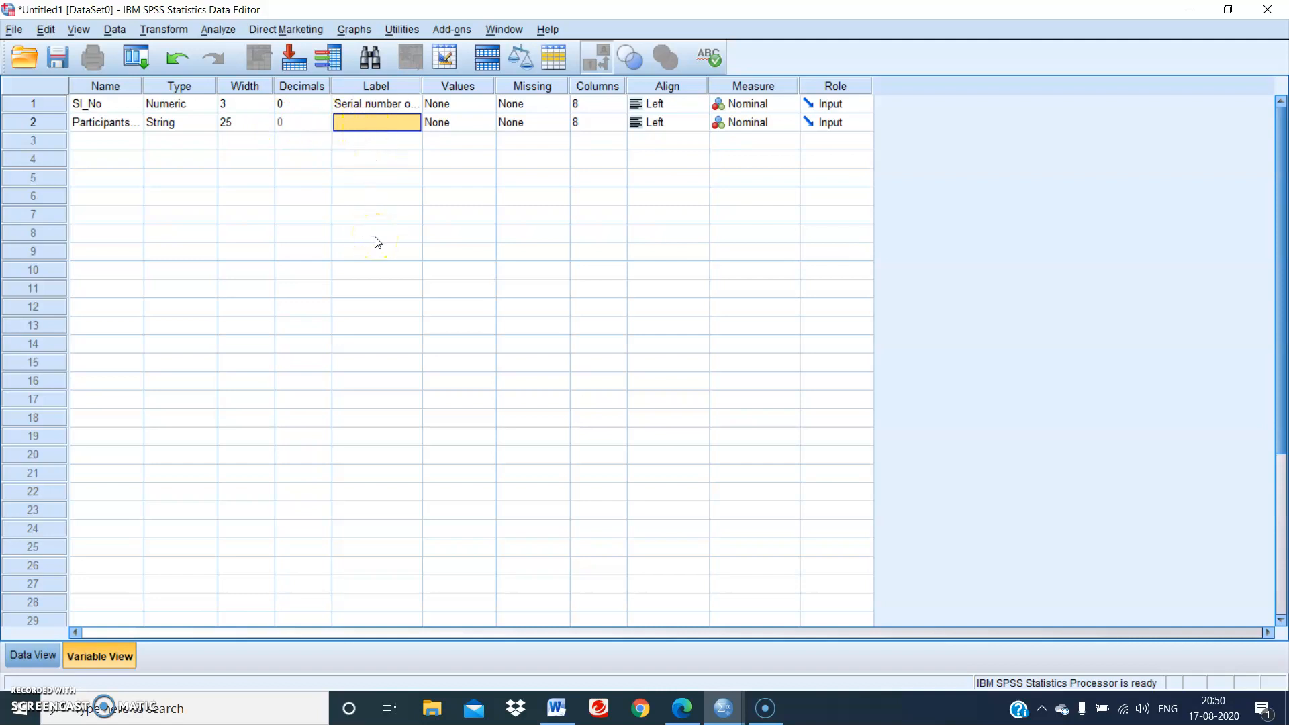
type("Na")
type("me of the")
type(" pa")
type("rtici")
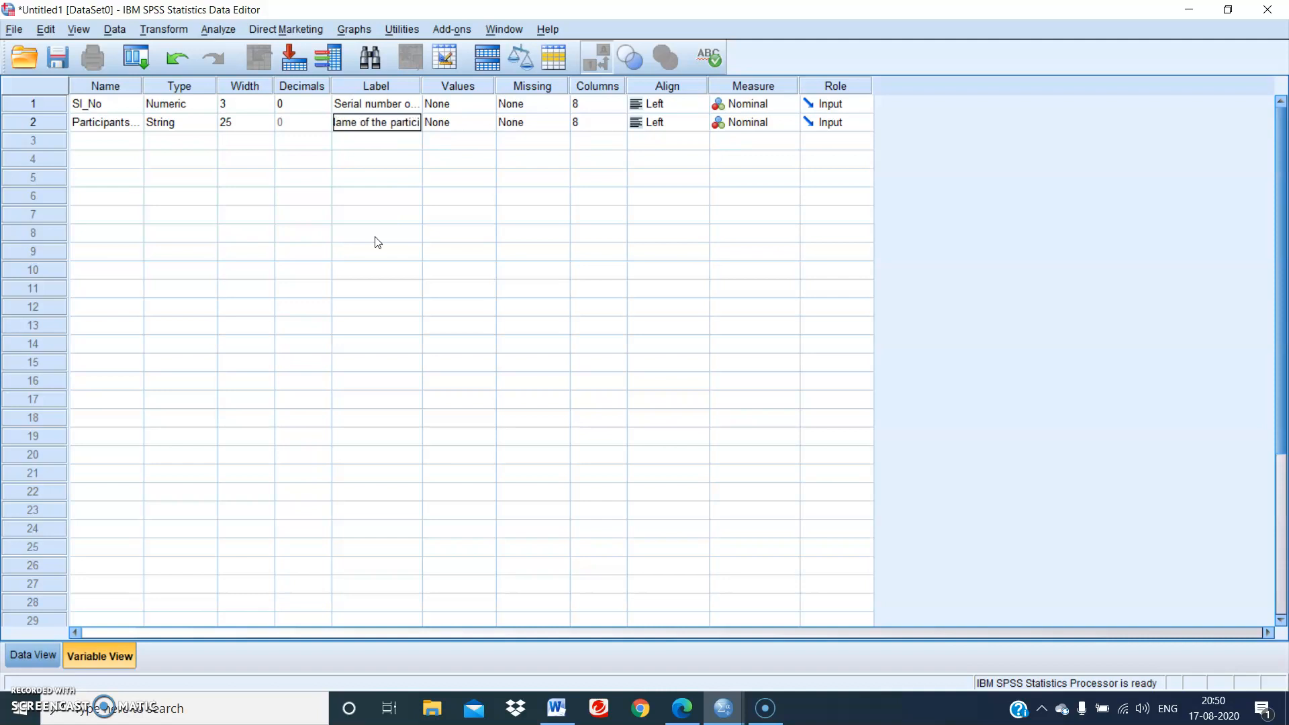
type("pant?")
left_click(487, 127)
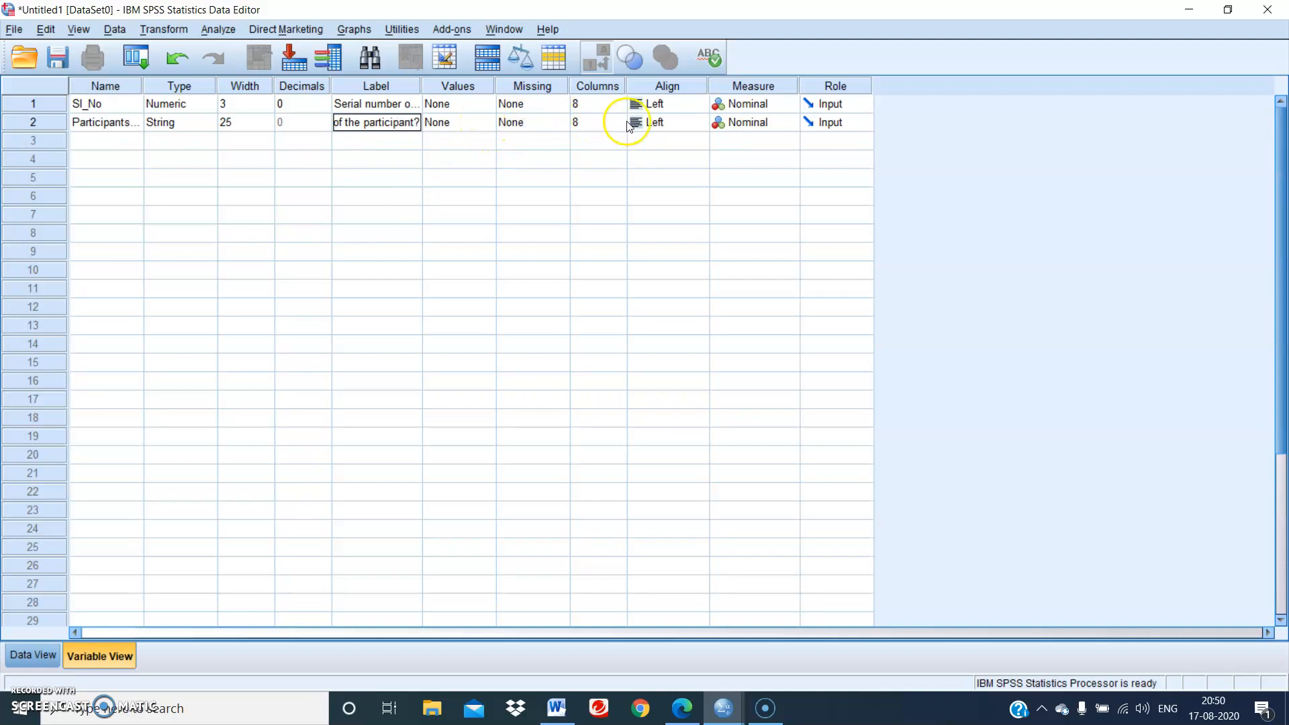
left_click(772, 125)
left_click(787, 123)
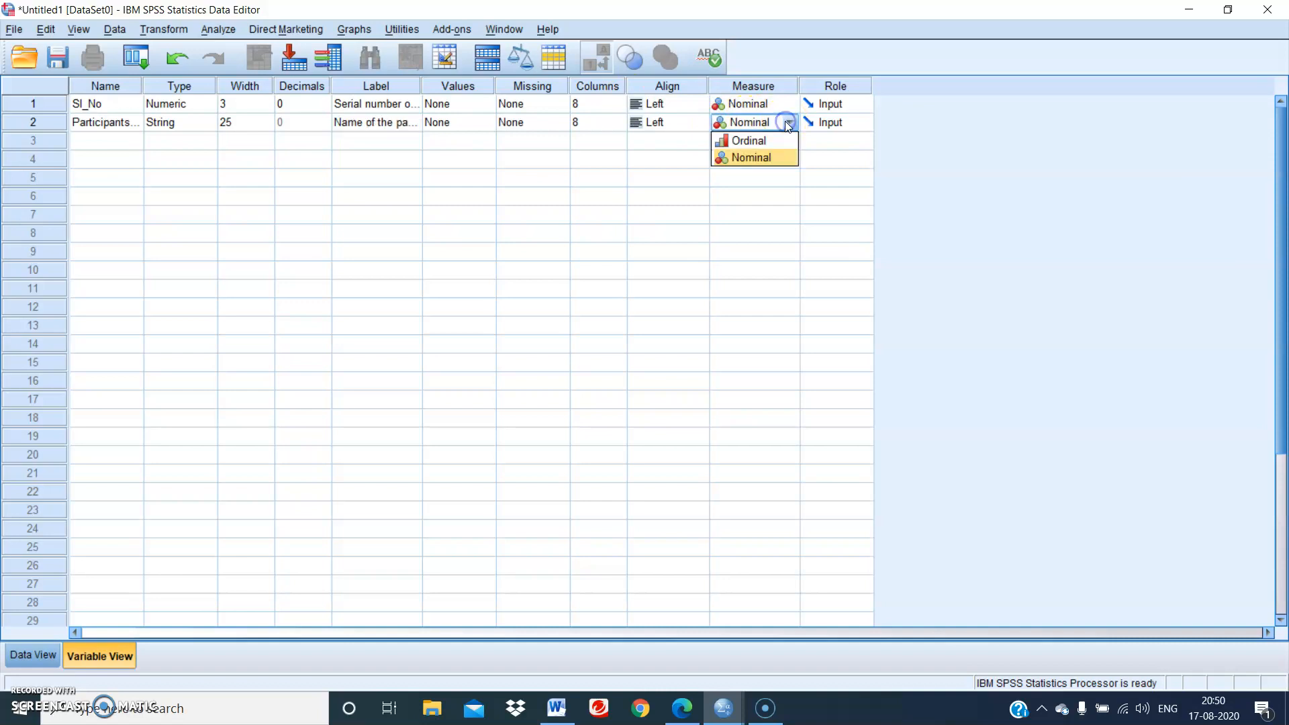
left_click(746, 211)
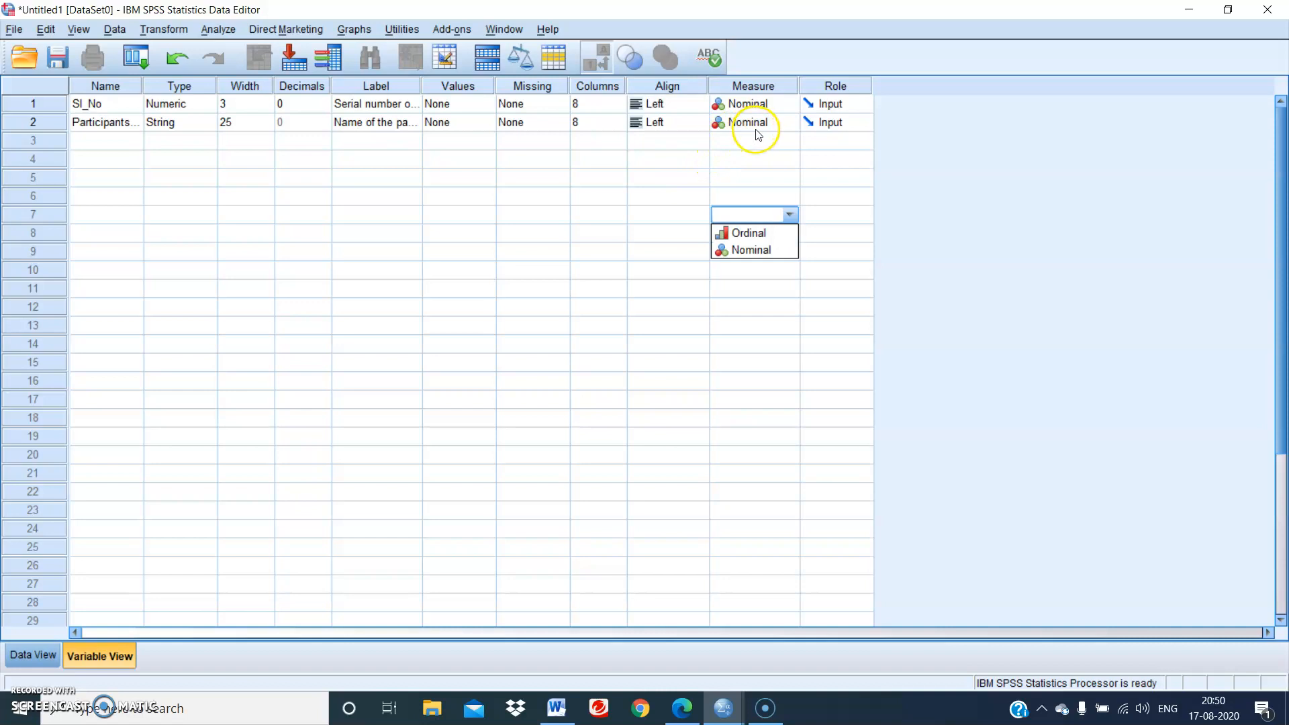
- Add a third variable named Gender below Participants_Name and check its variable type settings
left_click(82, 143)
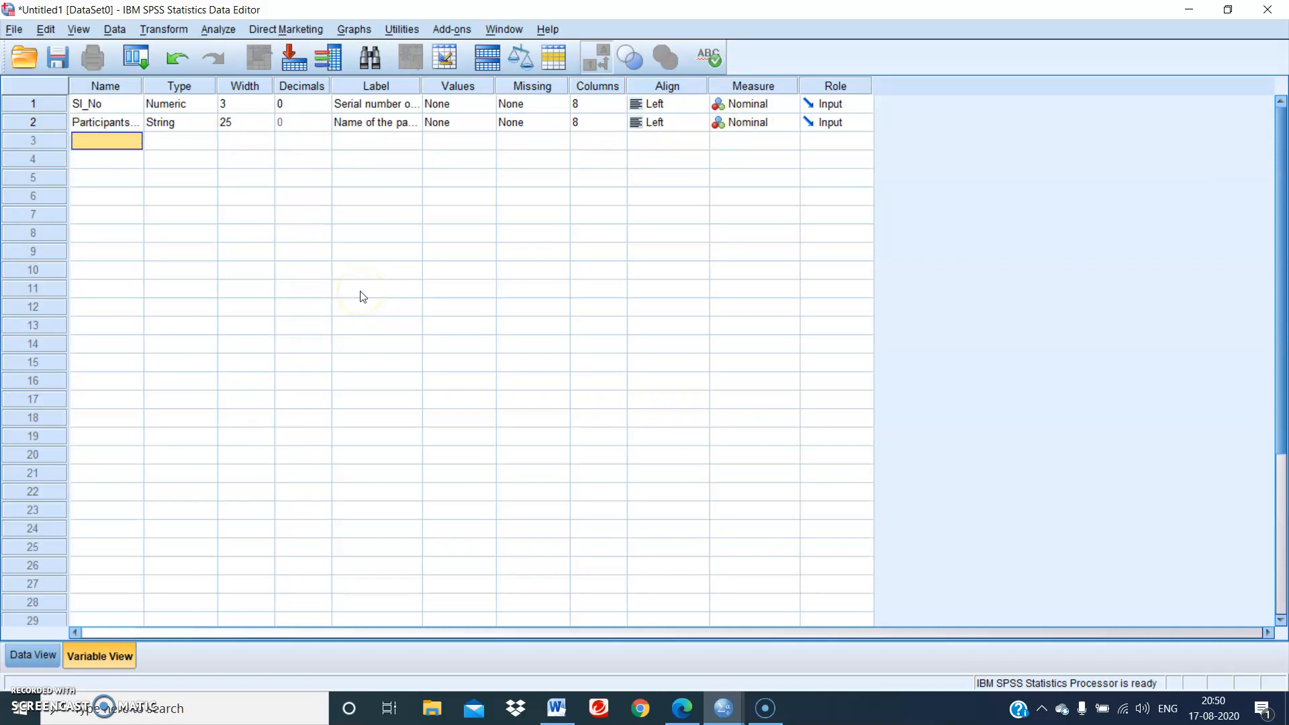
type("Gender")
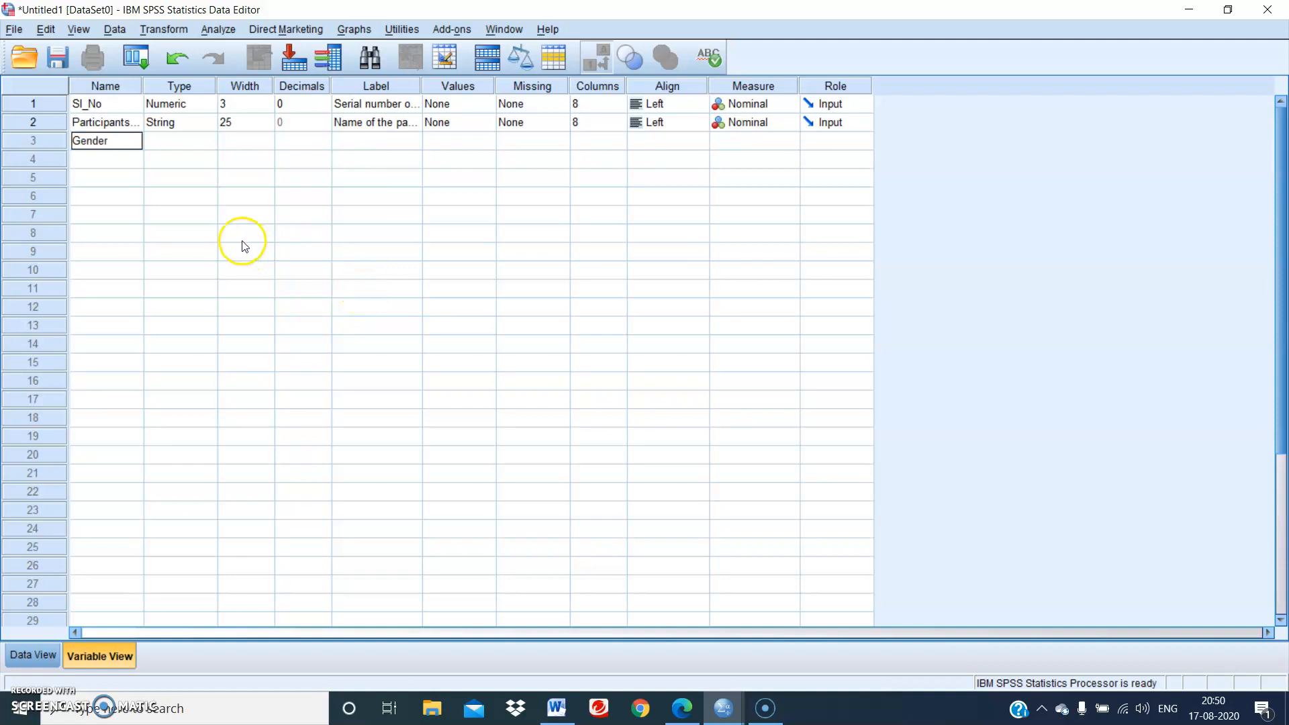
left_click(196, 163)
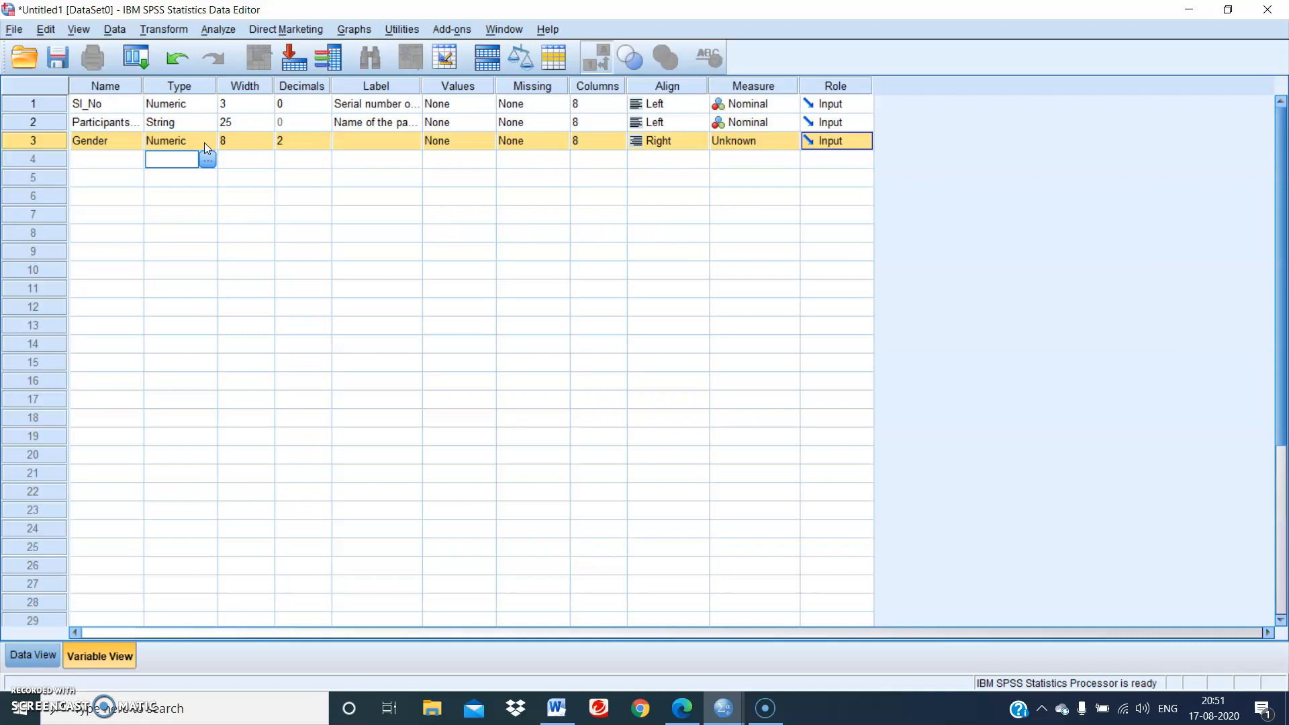
left_click(210, 141)
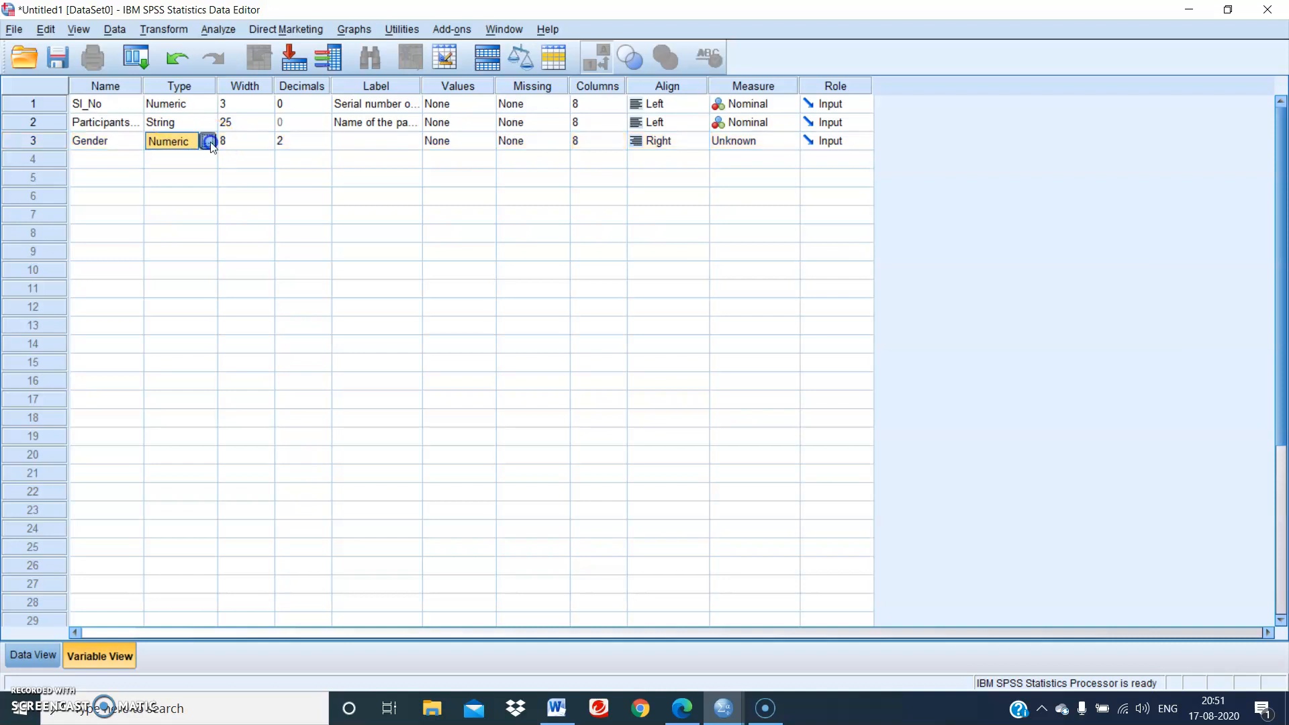
left_click(211, 141)
left_click(834, 214)
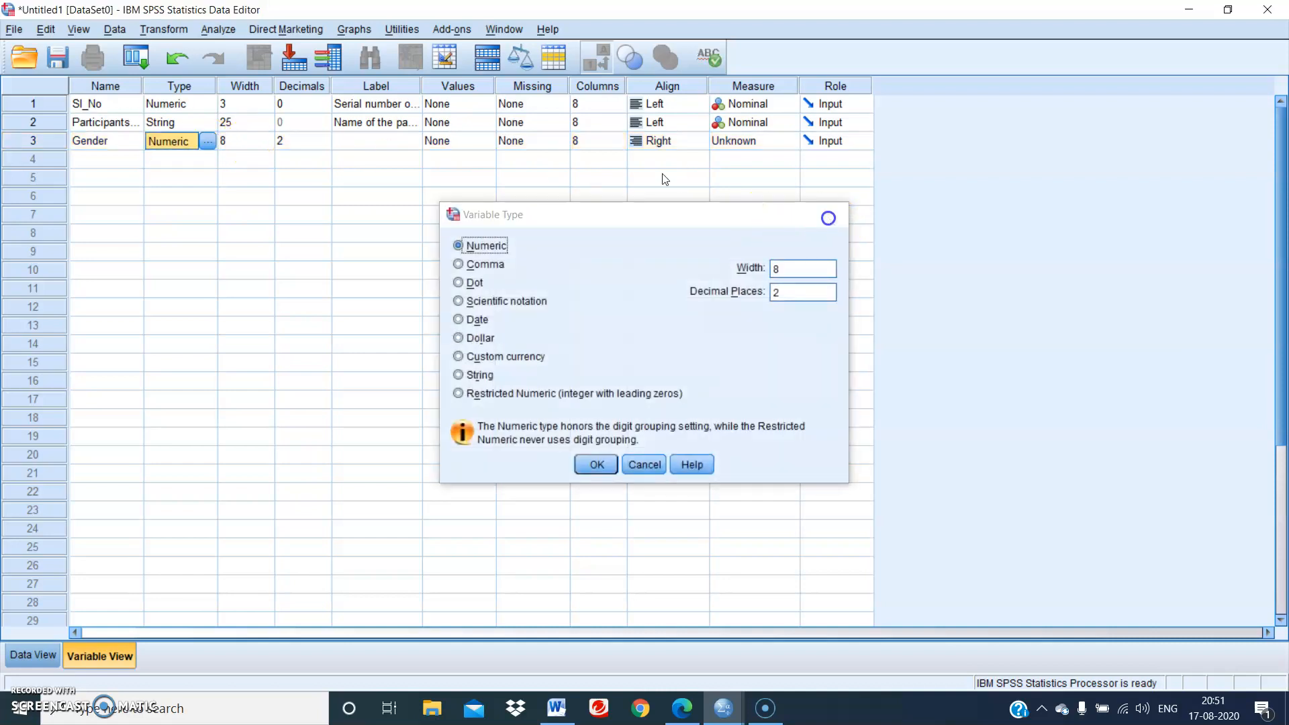
- Set the decimals of the Gender variable to 0
left_click(243, 141)
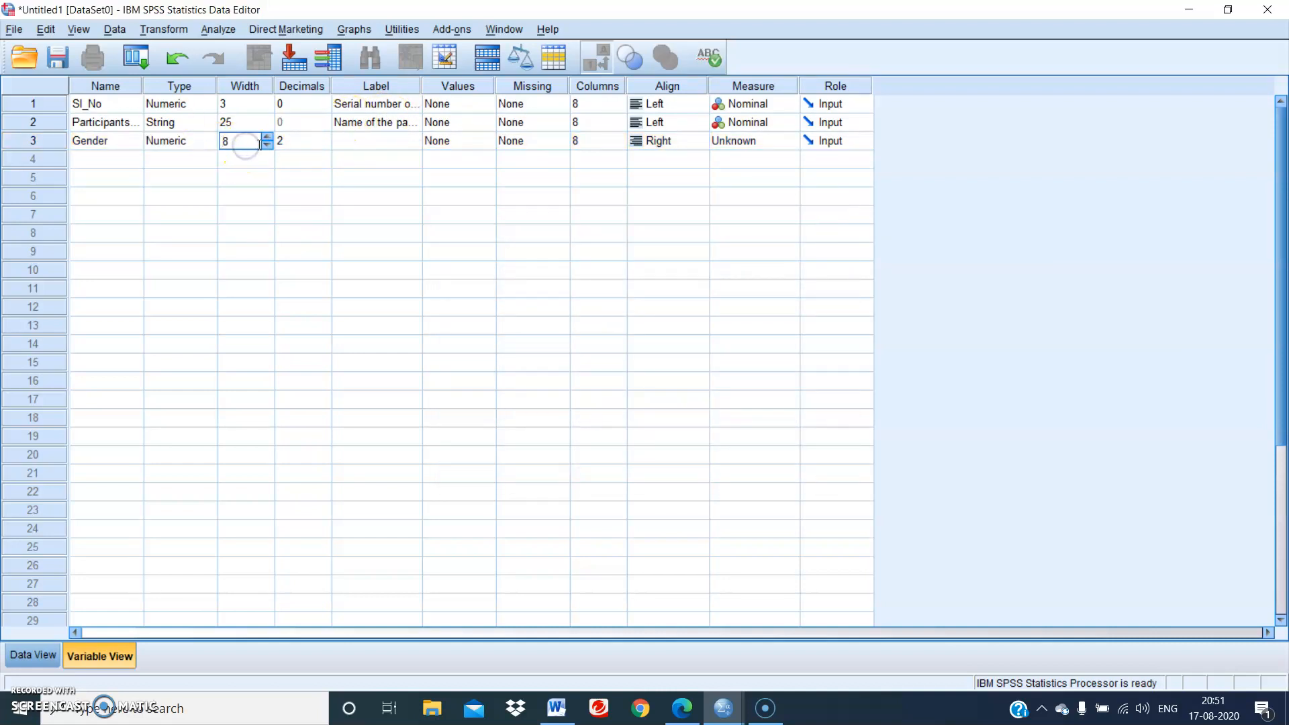
double_click(219, 142)
left_click(303, 141)
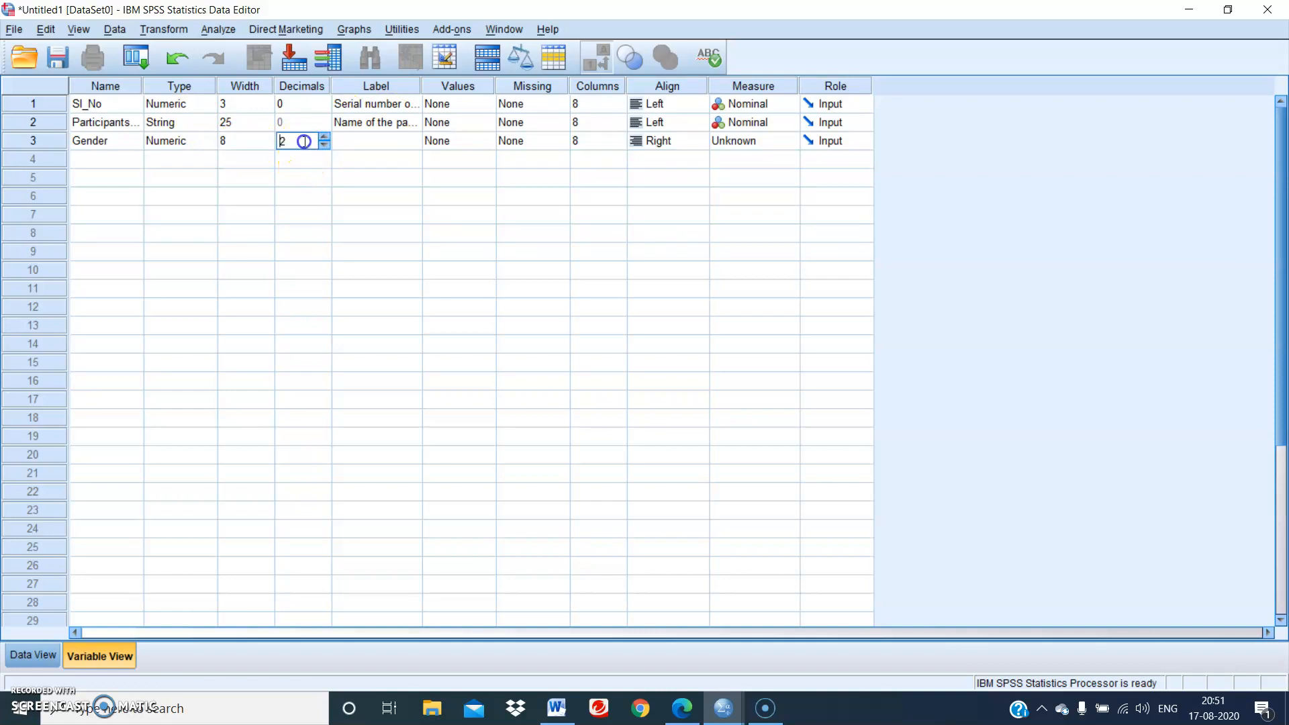
left_click(325, 145)
left_click(324, 145)
- Label the Gender variable "Gender of the respondent"
left_click(367, 142)
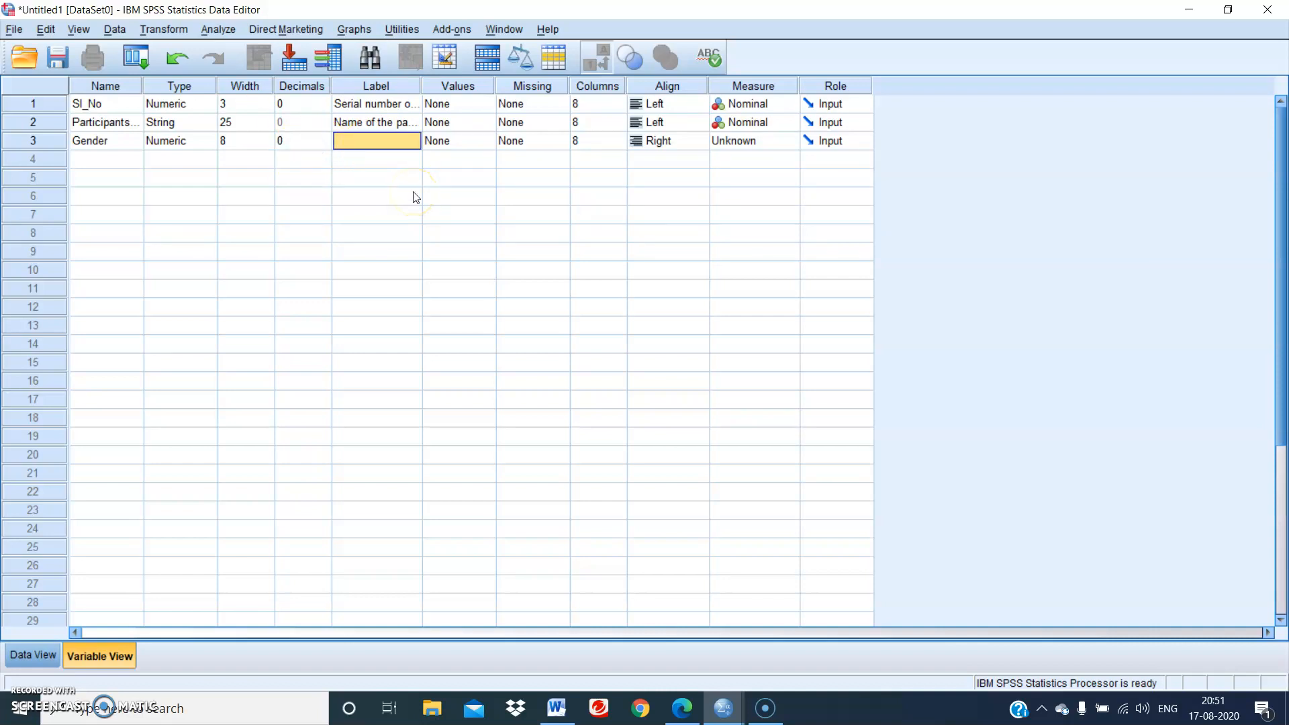
type("Gender")
type(" of the")
type(" respondent")
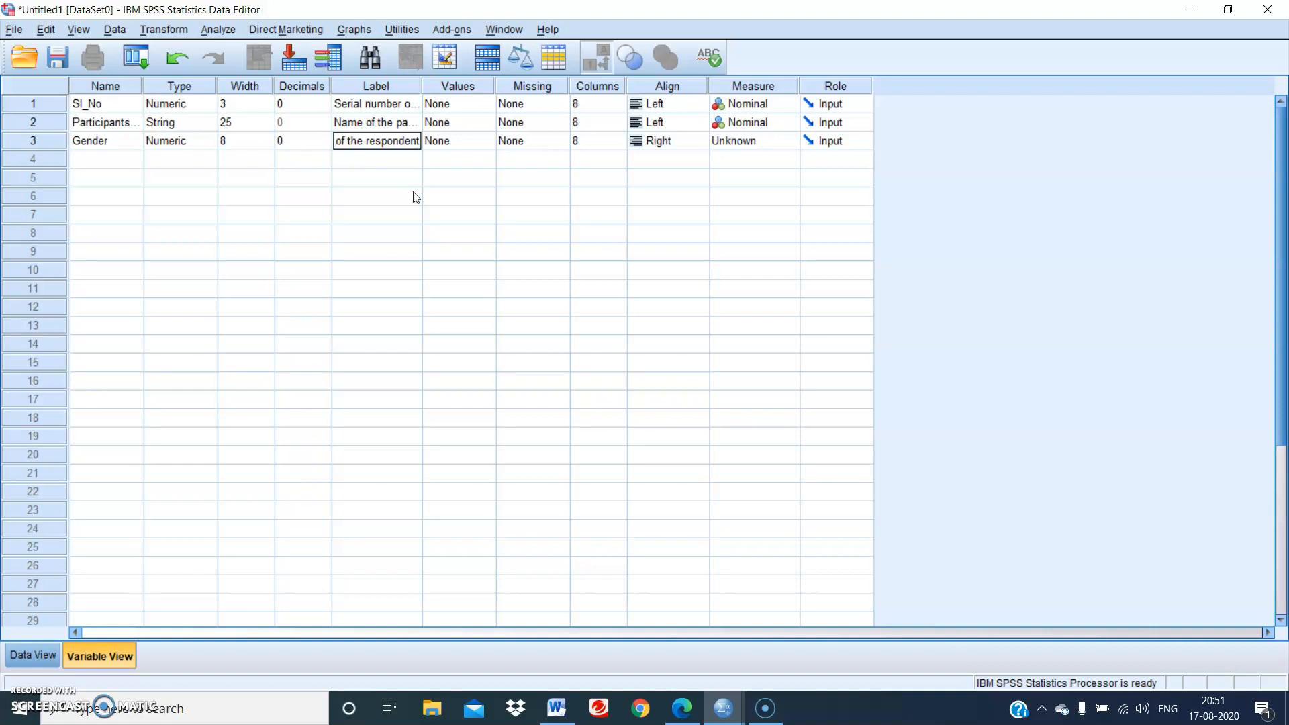
- Open the value labels of the Gender variable and add the value 1 with the label Male
double_click(481, 140)
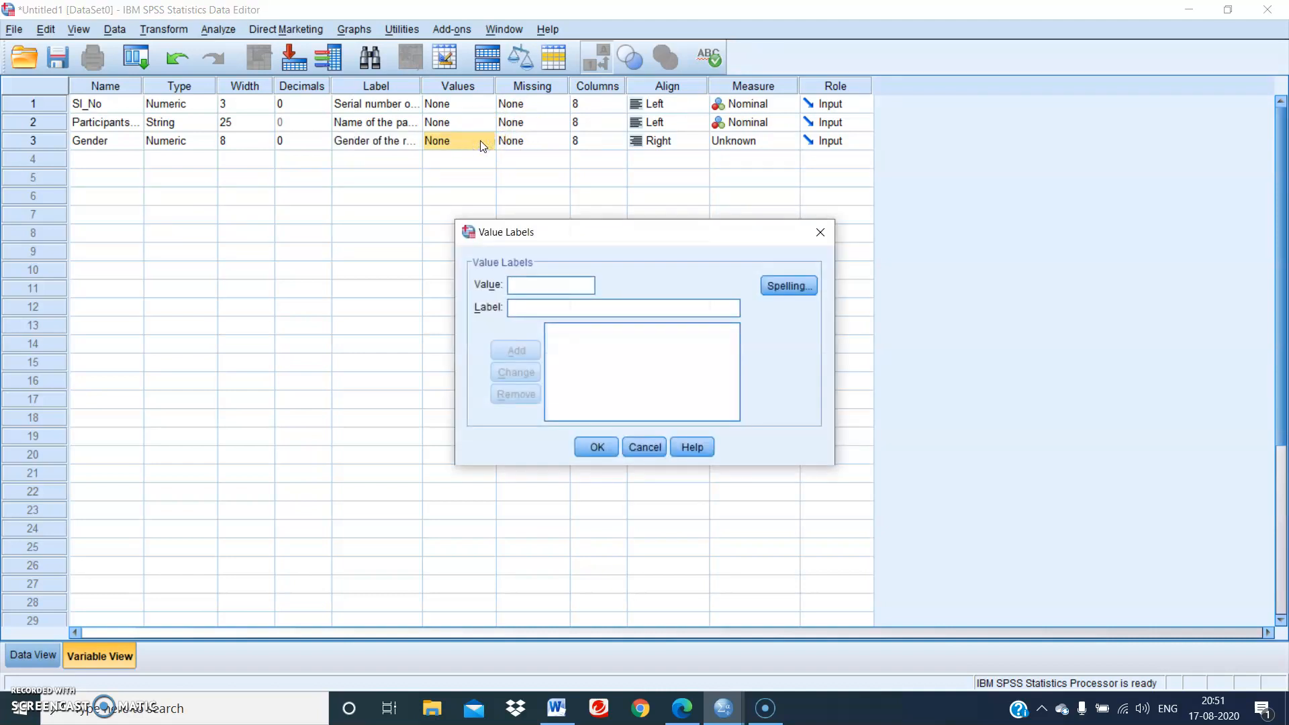
left_click(820, 232)
left_click(481, 148)
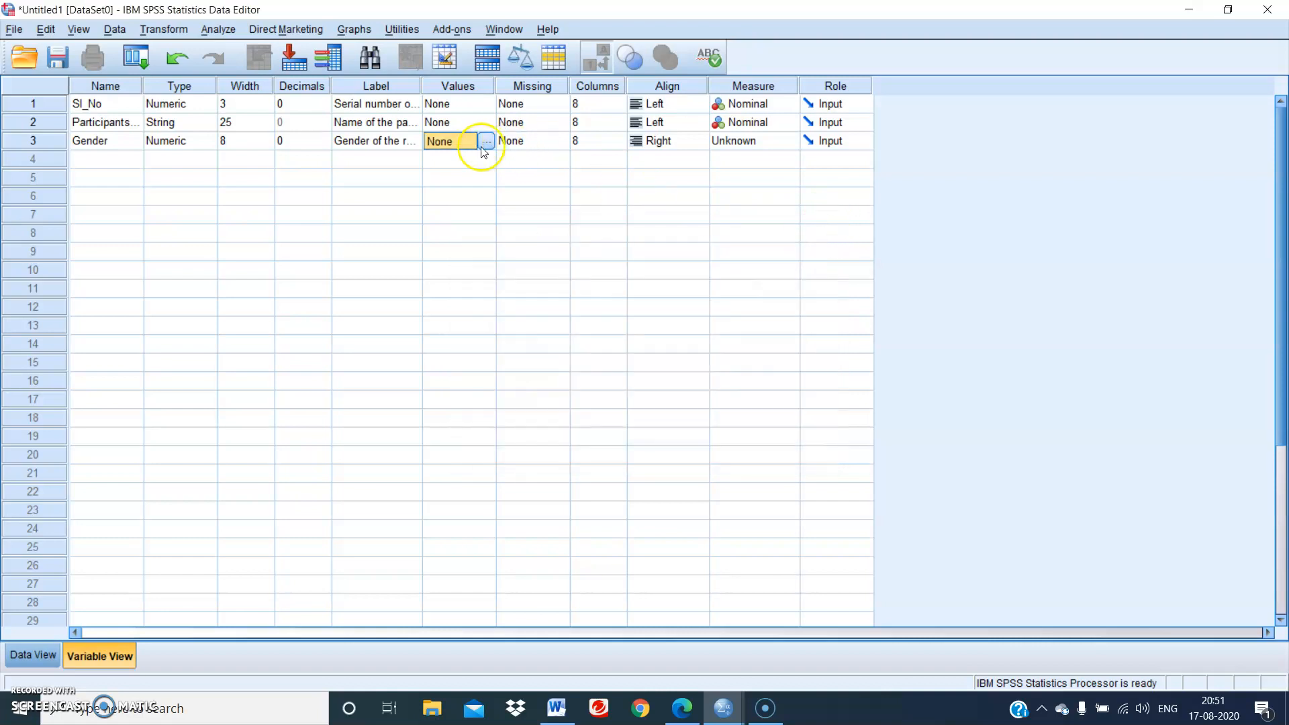
left_click(482, 140)
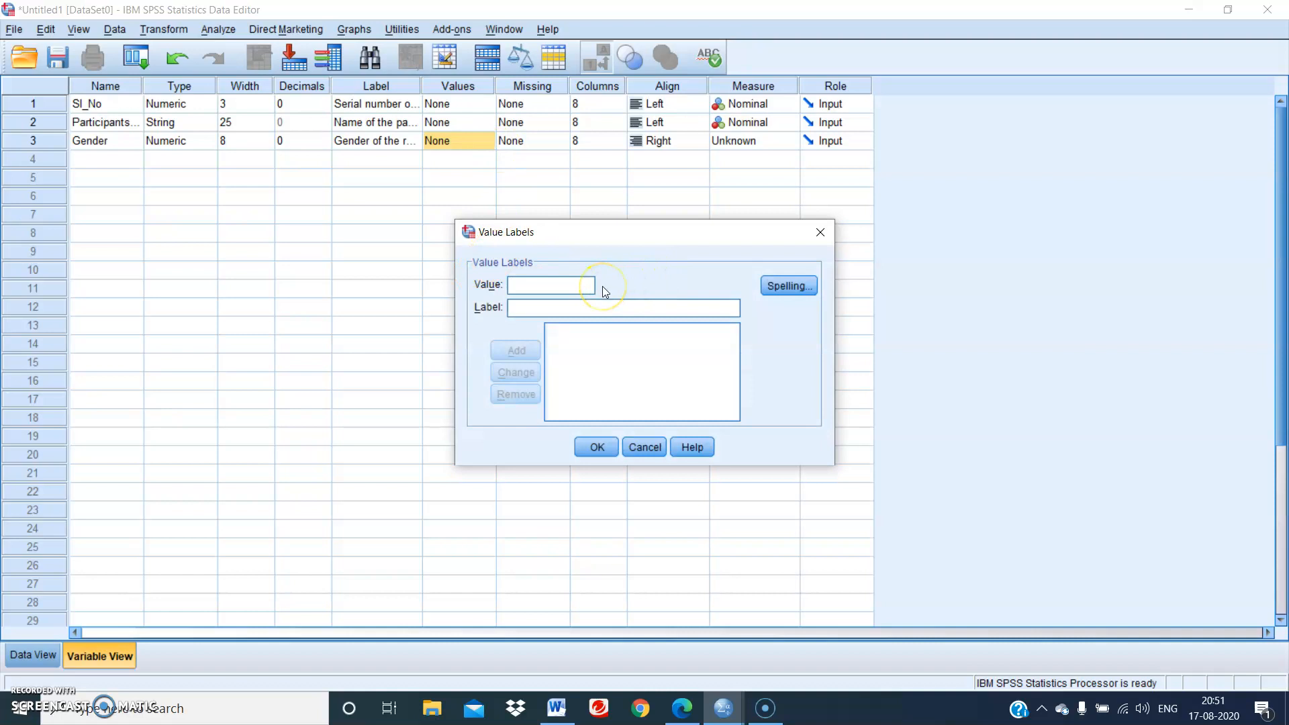
type("1")
left_click(530, 306)
type("Male")
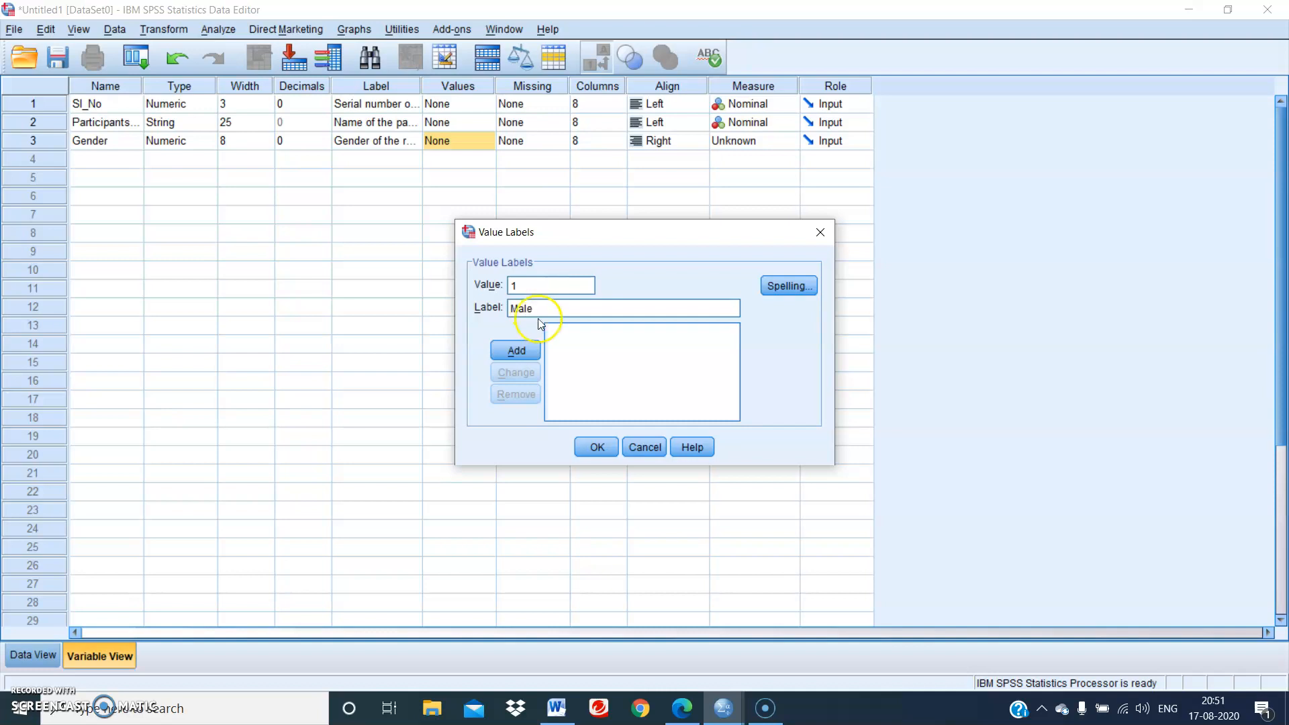
left_click(524, 351)
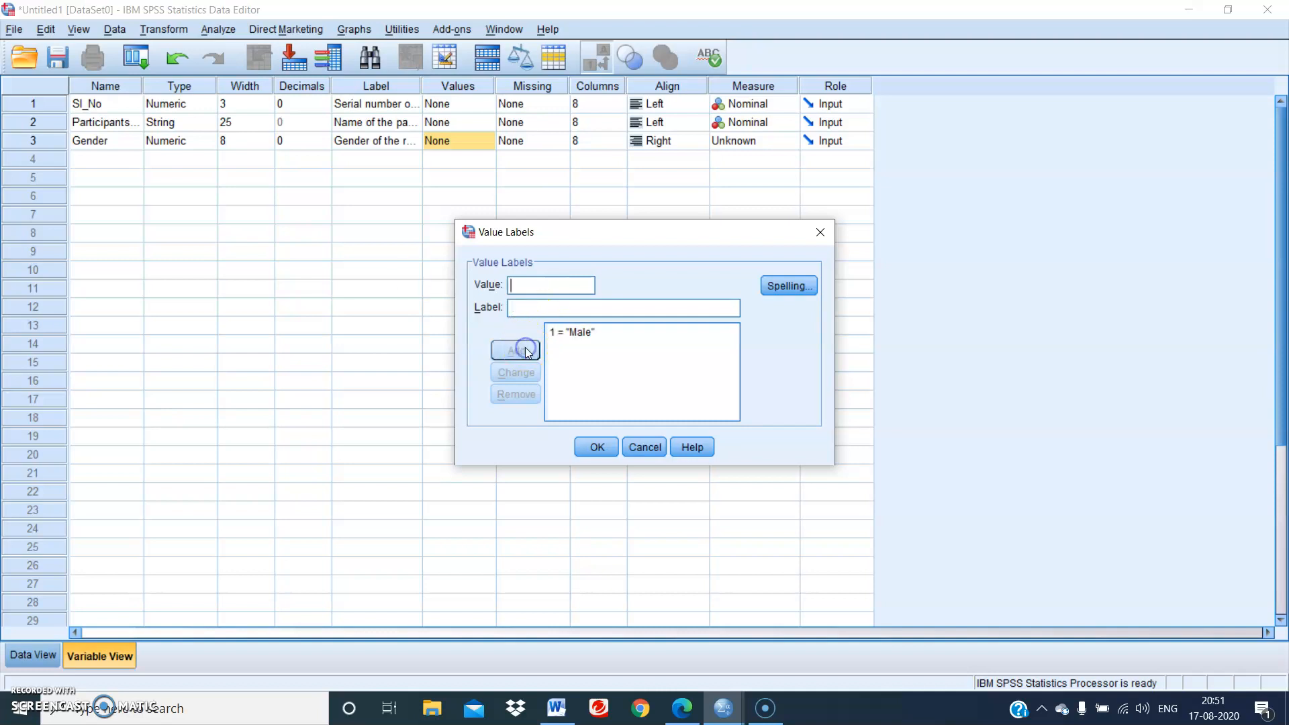
- Add the value 2 with the label Female to the Gender variable and confirm the value labels
type("2")
left_click(518, 307)
type("Female")
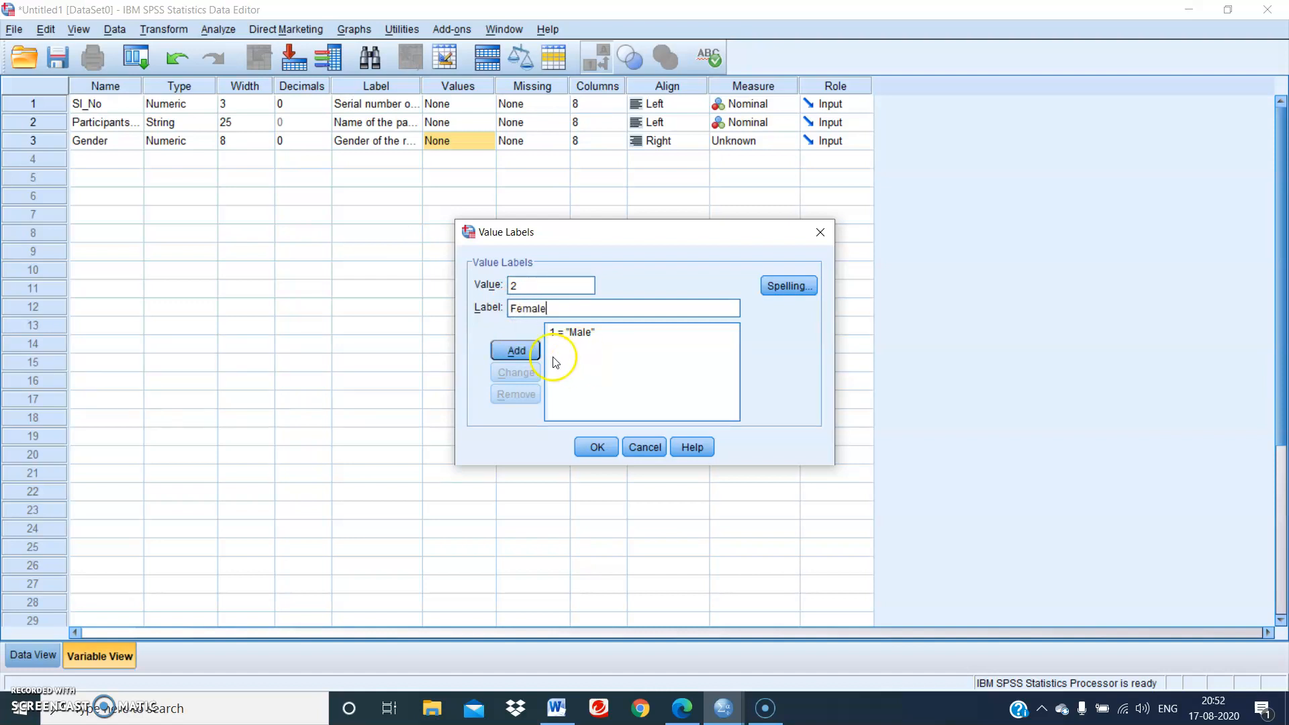
left_click(531, 350)
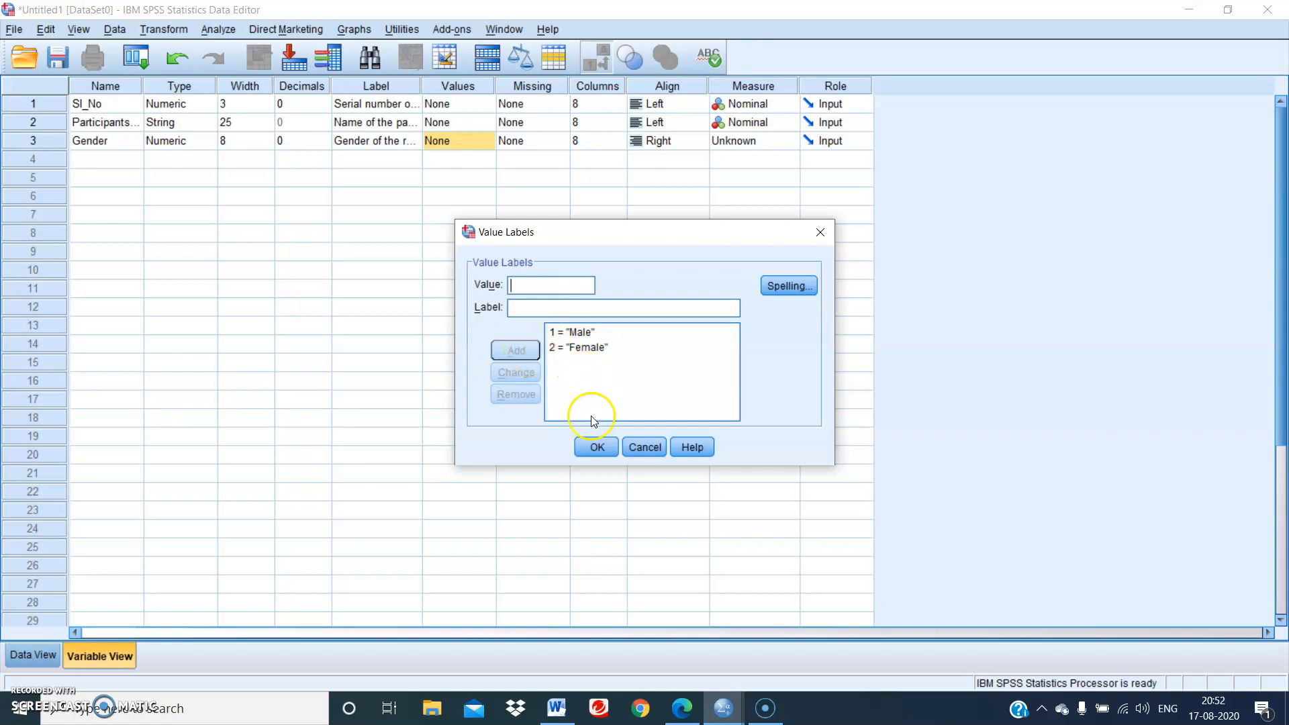
left_click(595, 447)
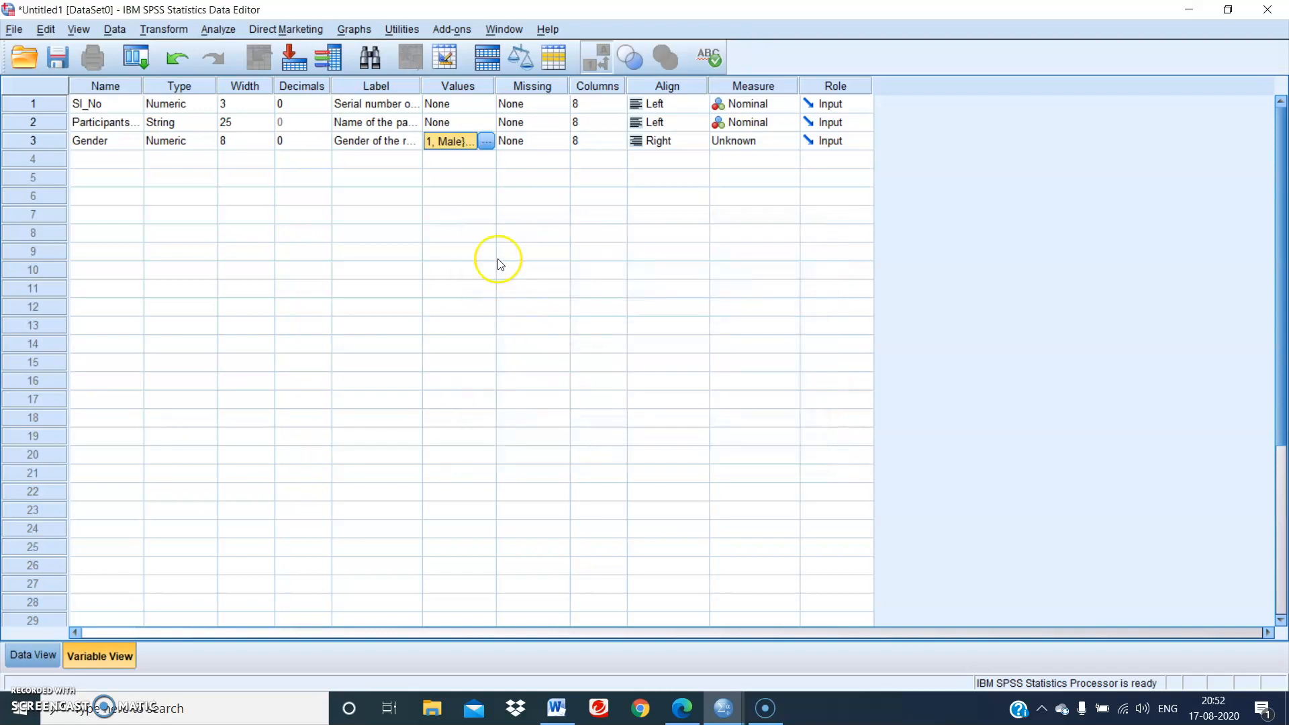
- Resize the Values column and review the value labels defined for the Gender variable
left_click_drag(495, 85, 596, 84)
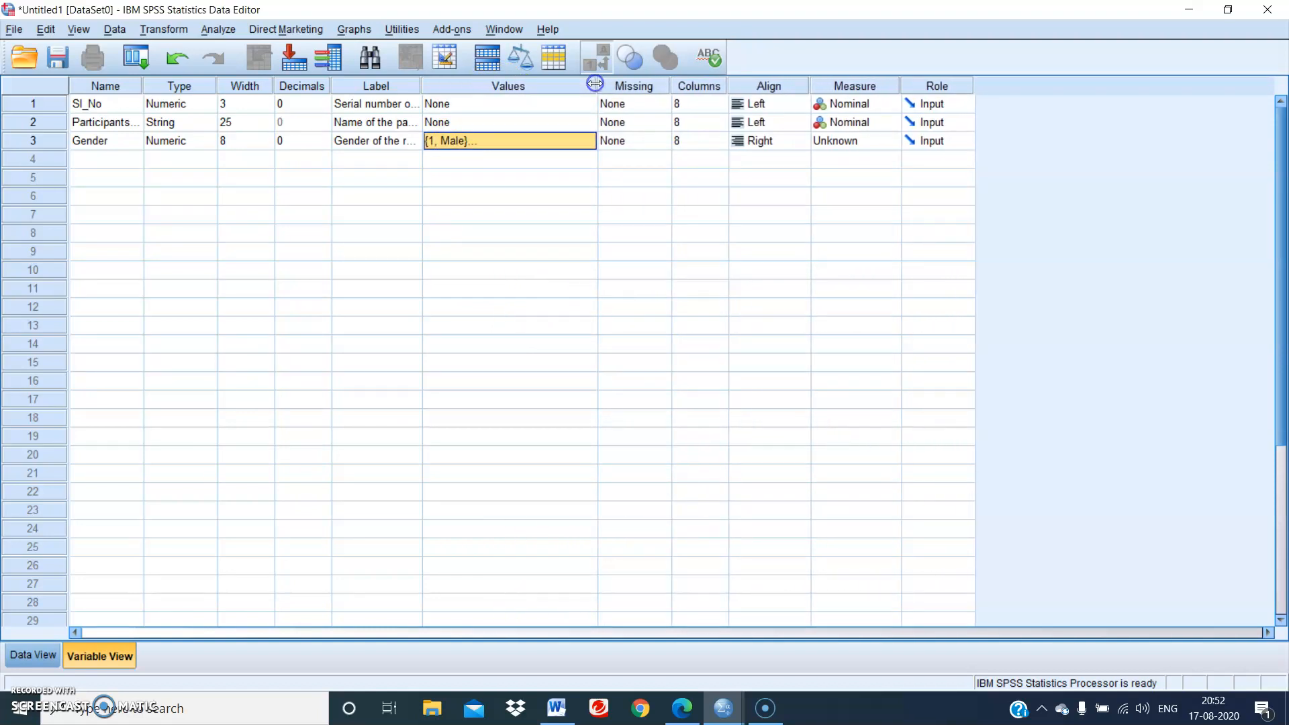
left_click(502, 145)
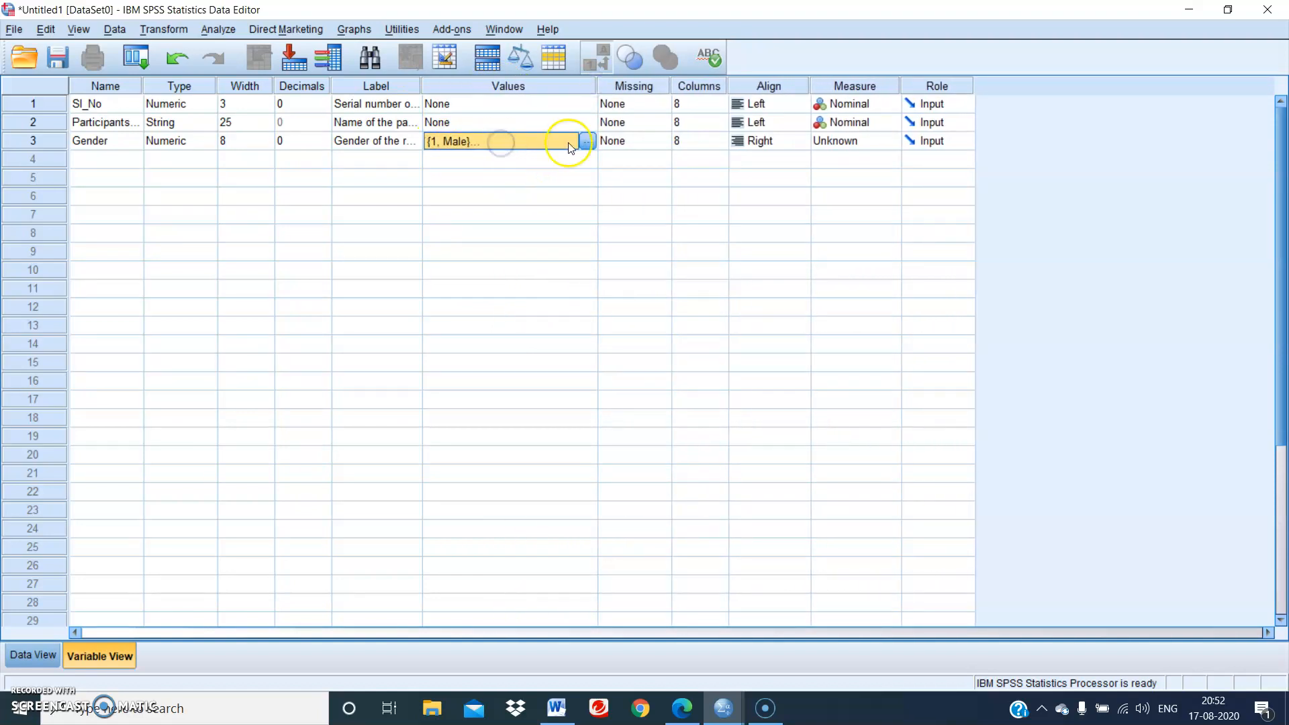
left_click(590, 143)
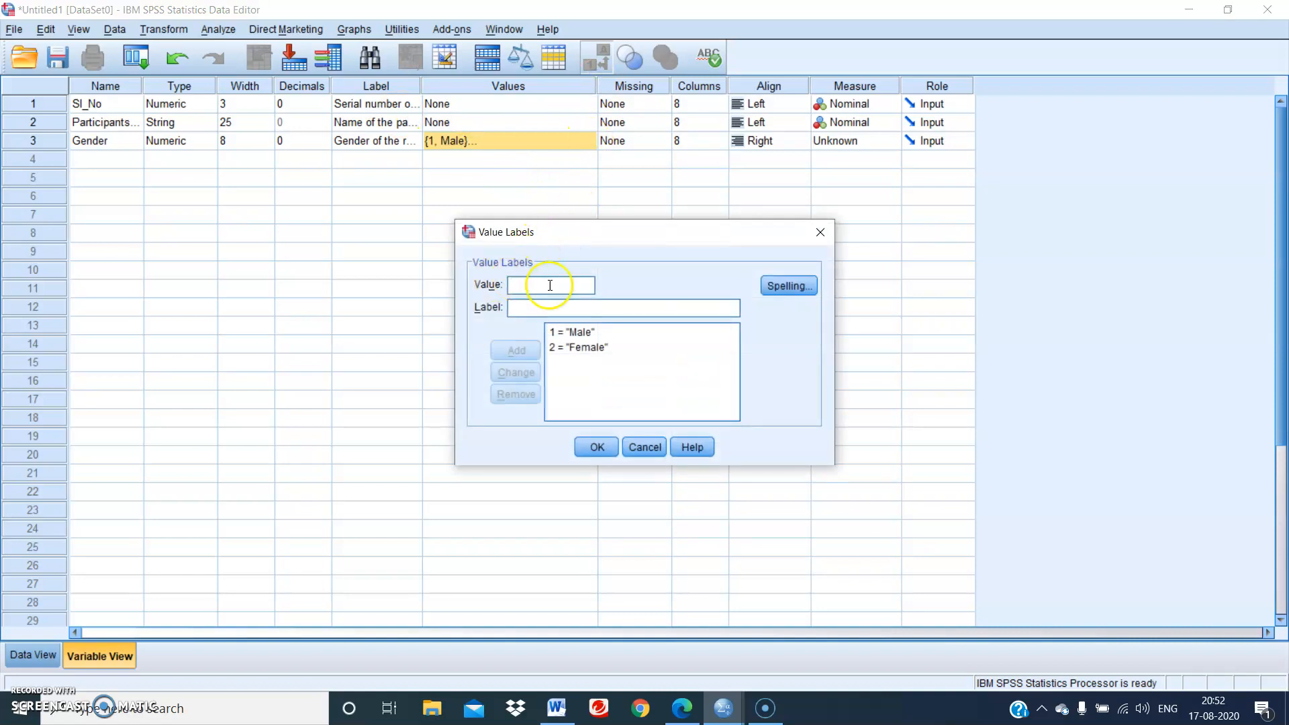
left_click(594, 447)
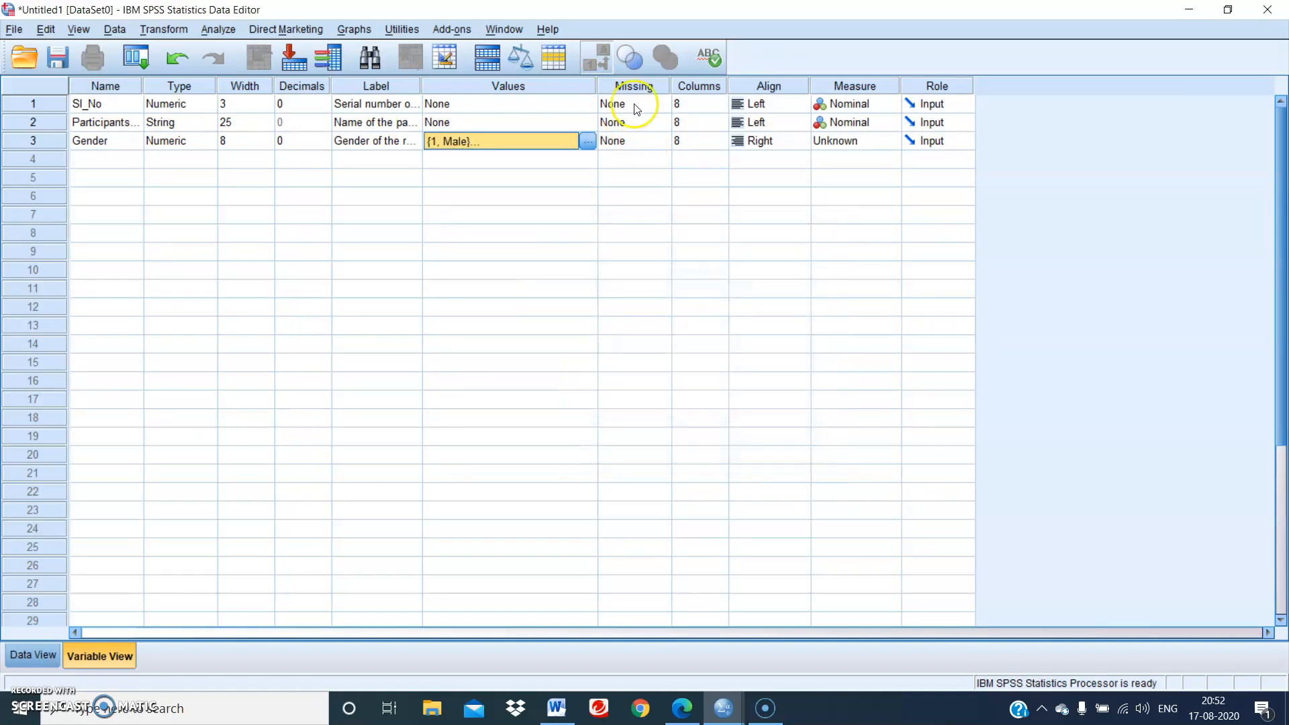
left_click_drag(597, 86, 514, 92)
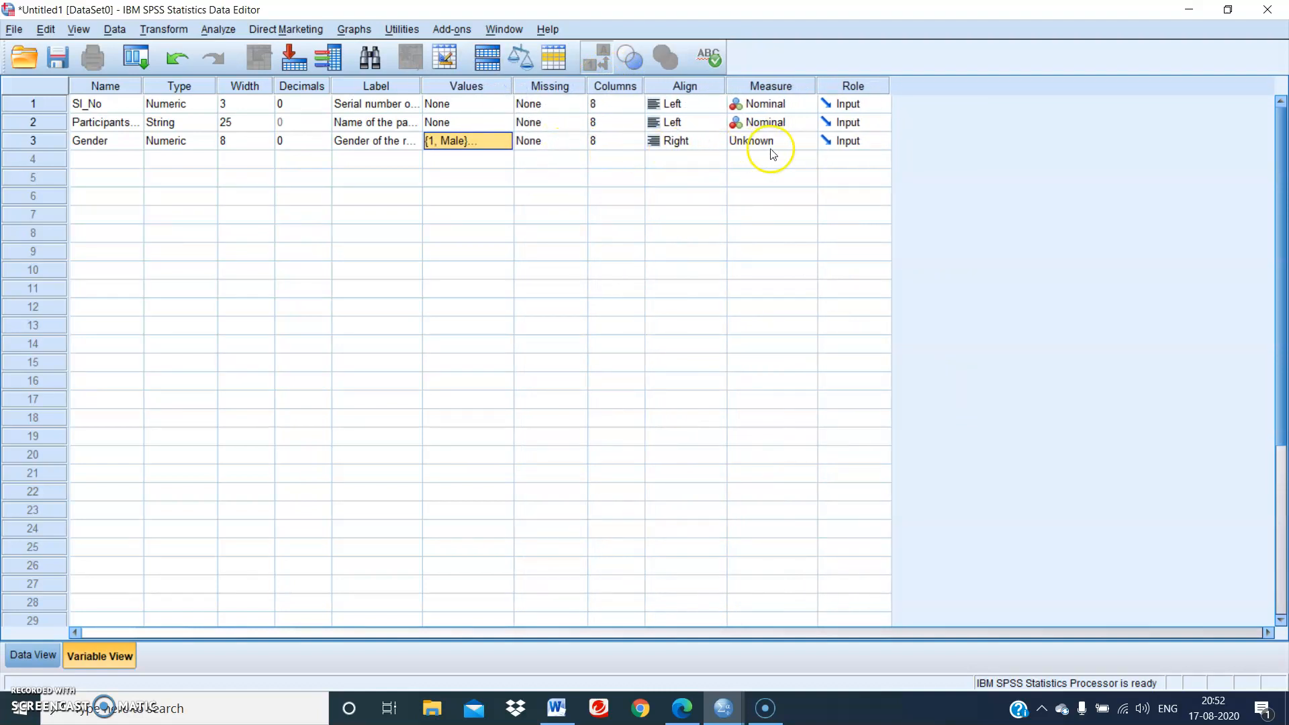
- Set the measurement level of the Gender variable to Ordinal
left_click(795, 141)
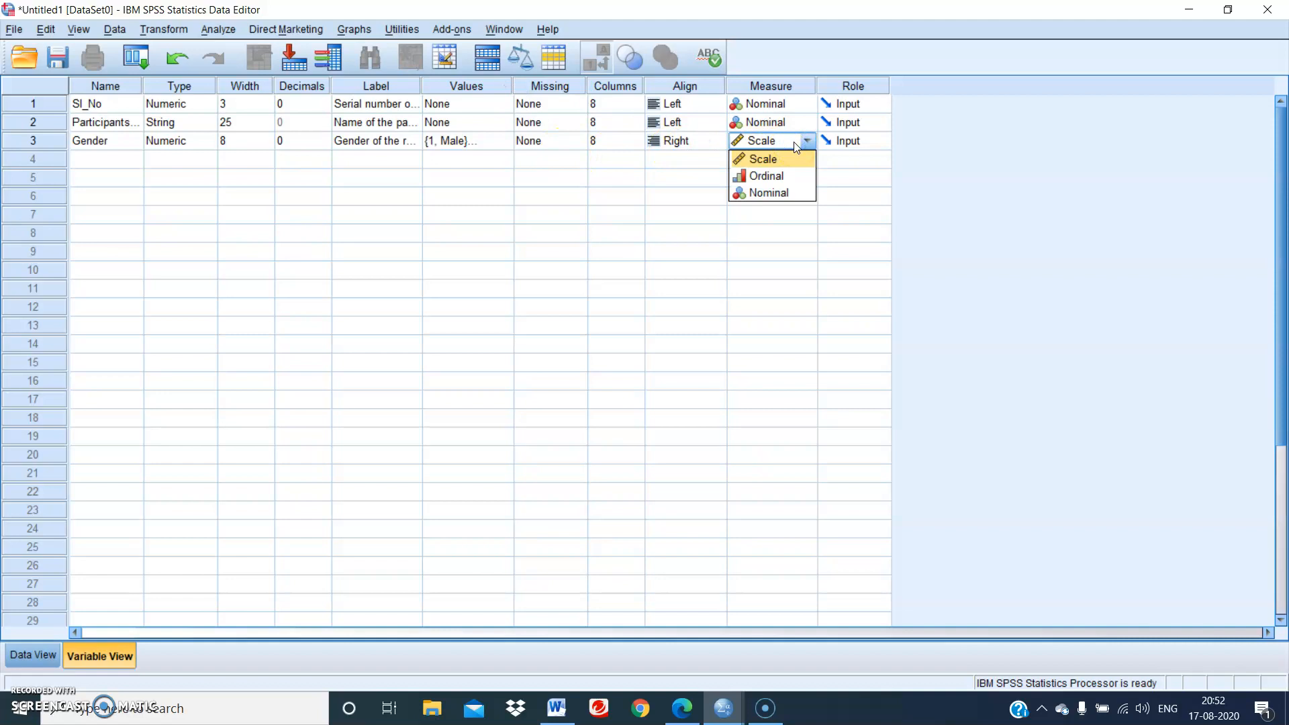
left_click(778, 178)
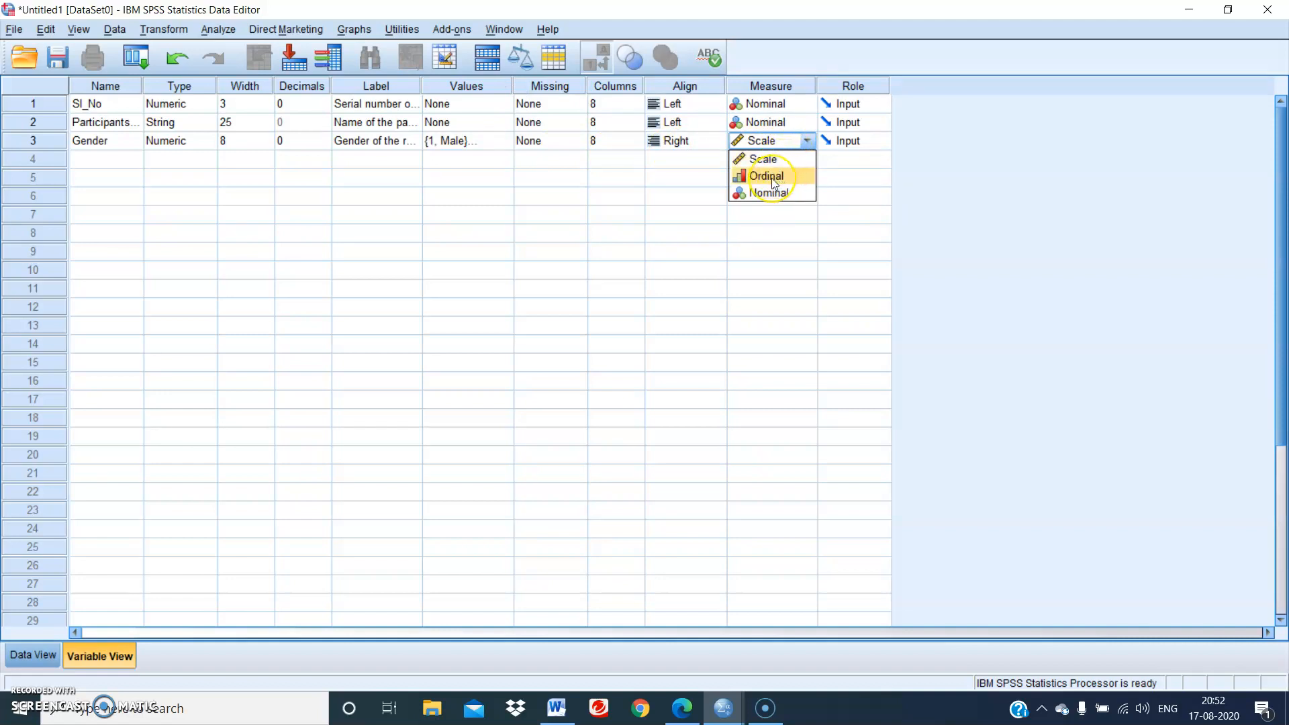
left_click(771, 179)
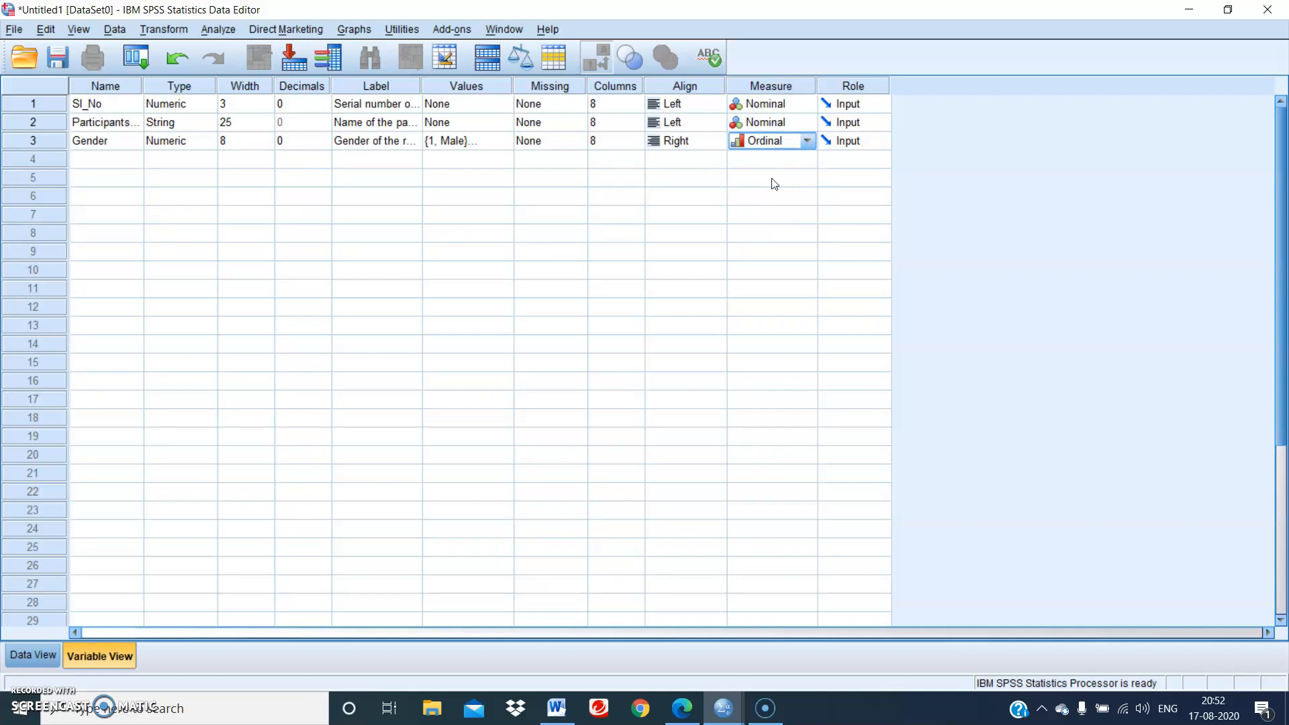
- Add a fourth variable named Age in the row below Gender
left_click(105, 161)
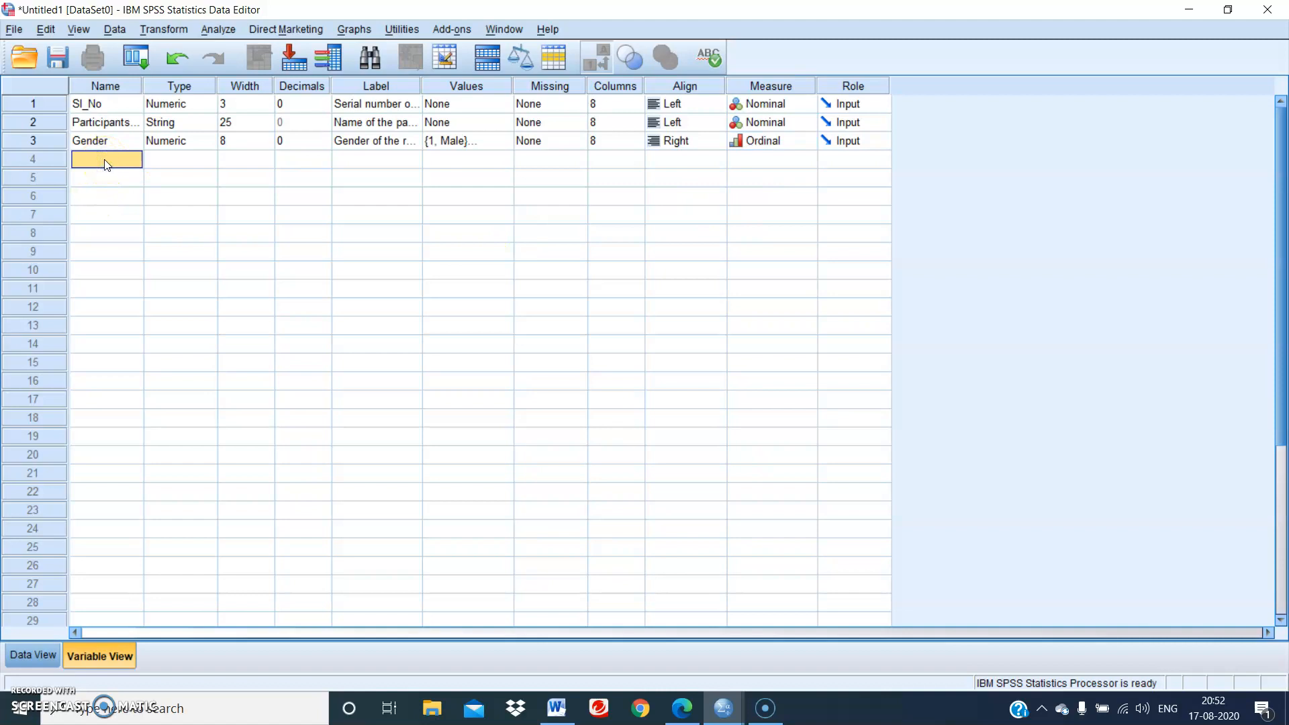
type("Age")
left_click(242, 179)
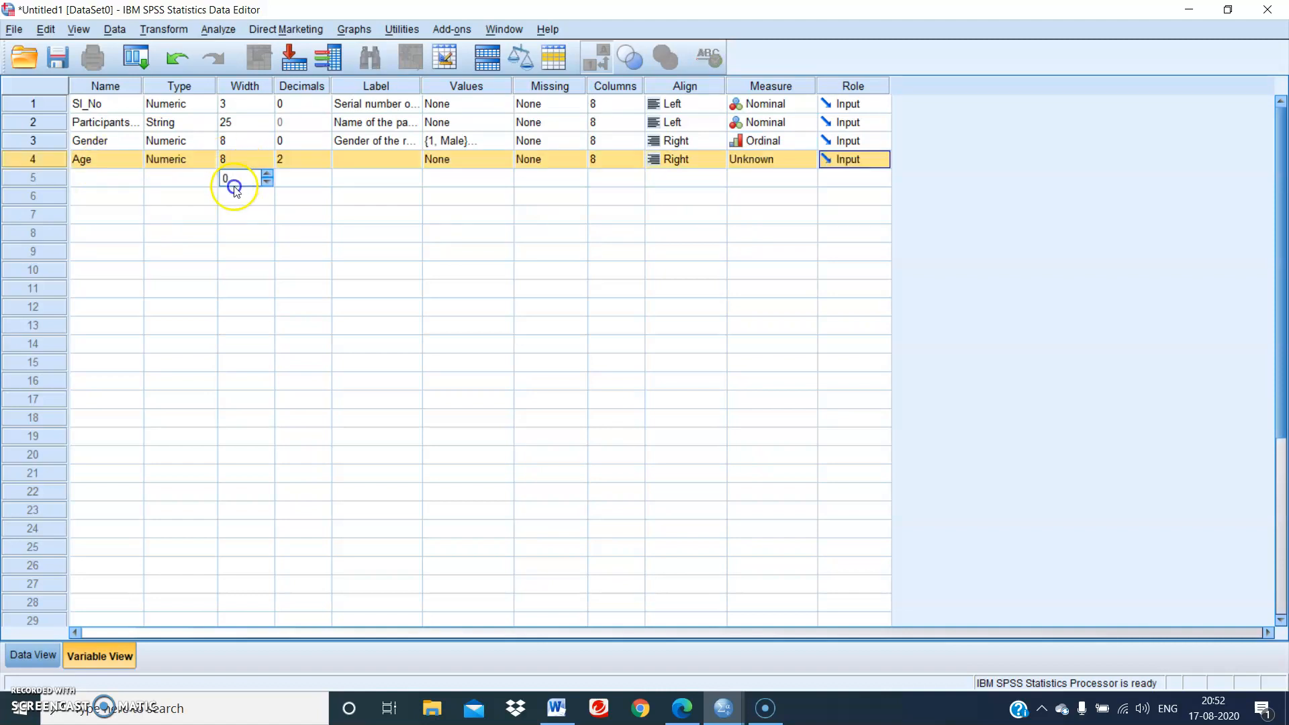
left_click(182, 157)
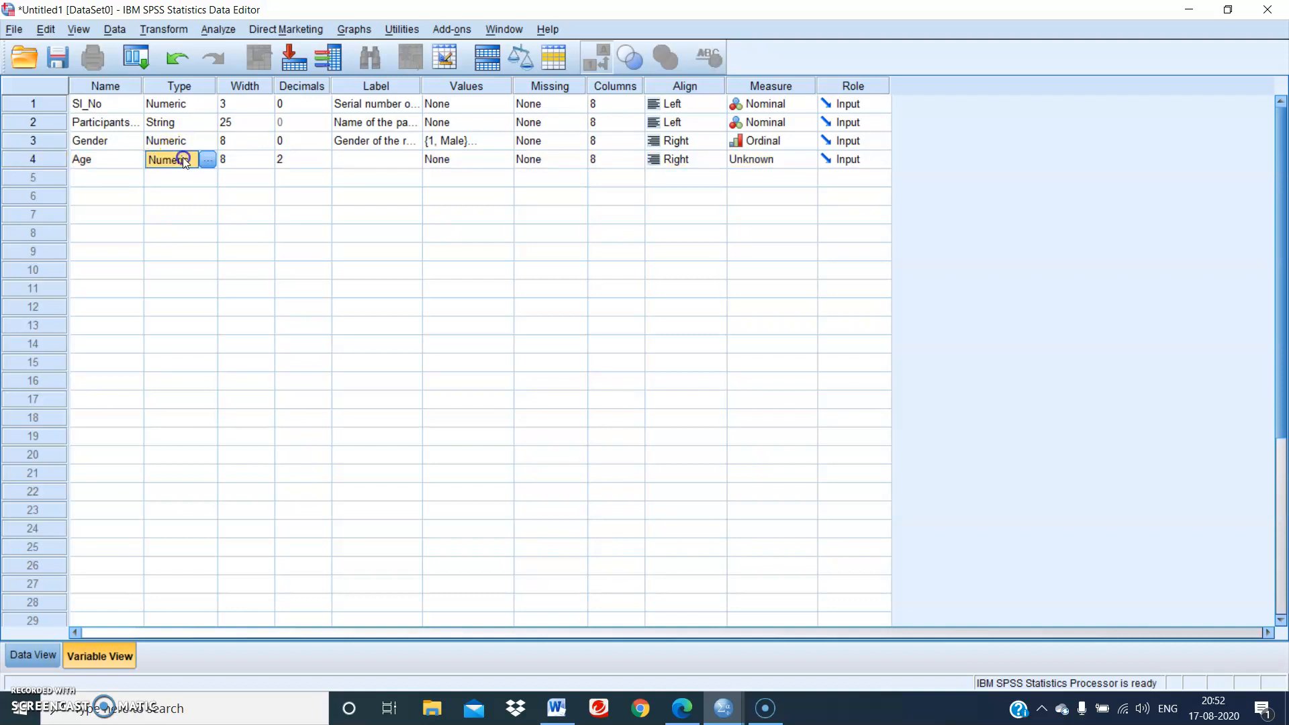
- Set the width of the Age variable to 3 and its decimals to 0
left_click(238, 159)
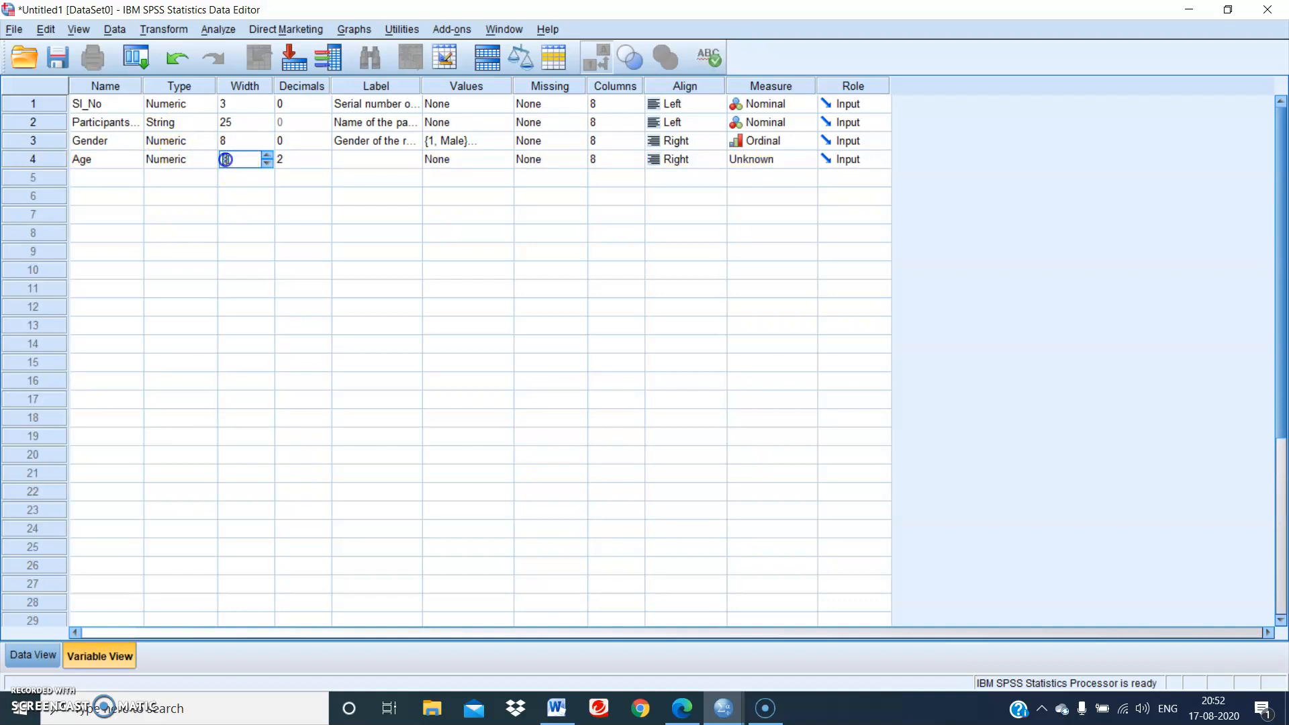
double_click(224, 159)
type("3")
left_click(314, 159)
double_click(279, 161)
type("0")
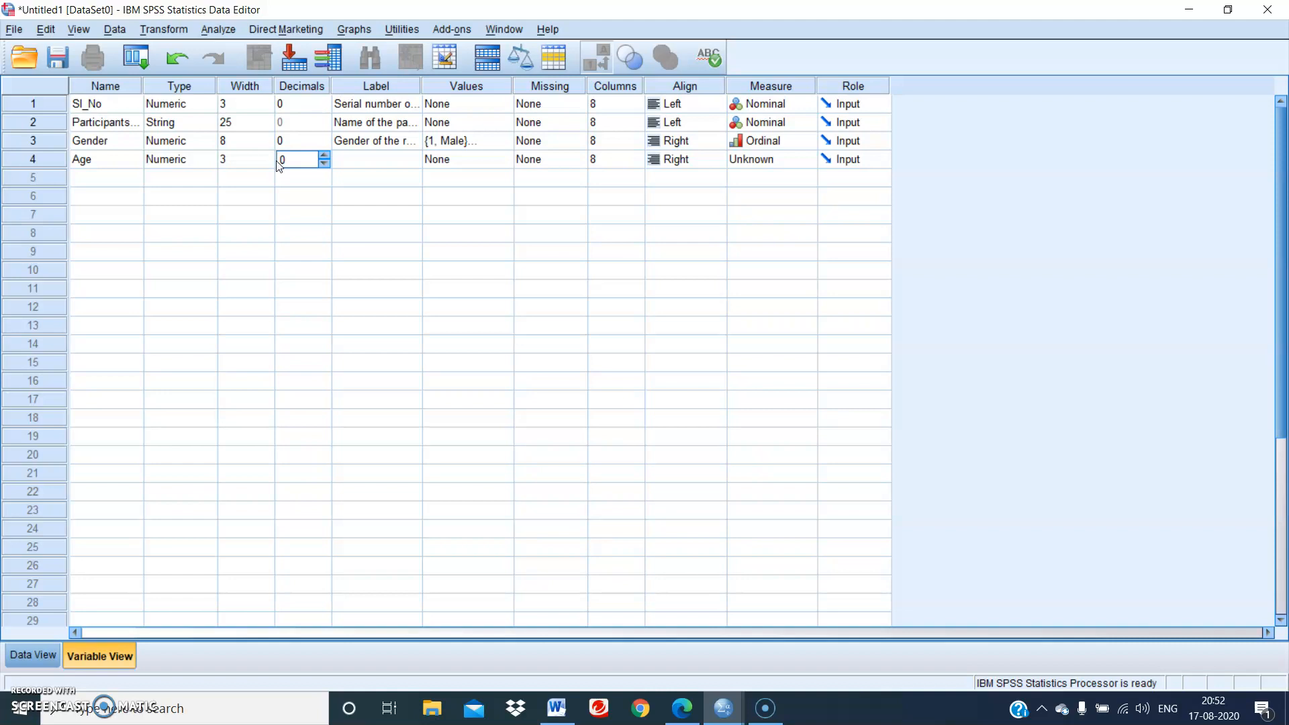
- Label the Age variable "Age of the respondent" and set its measurement level to Scale
left_click(371, 161)
type("A")
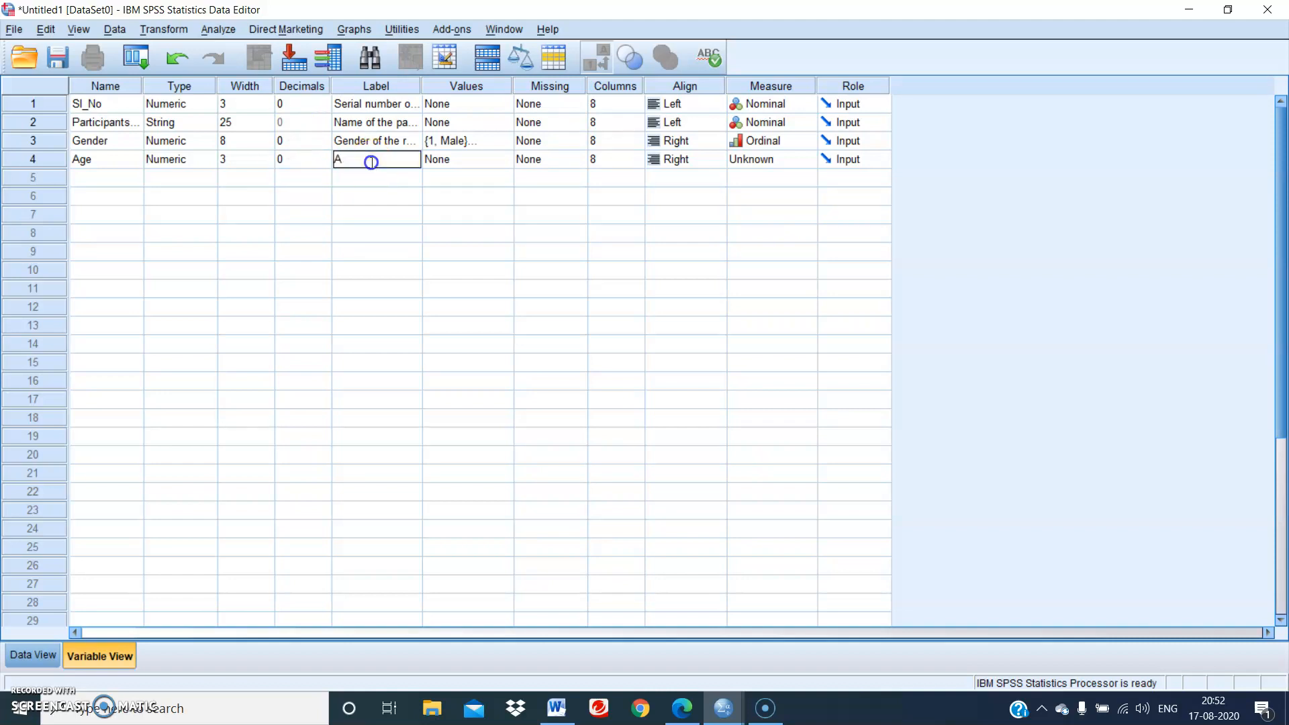
type("ge of the")
type(" respondent")
left_click(765, 160)
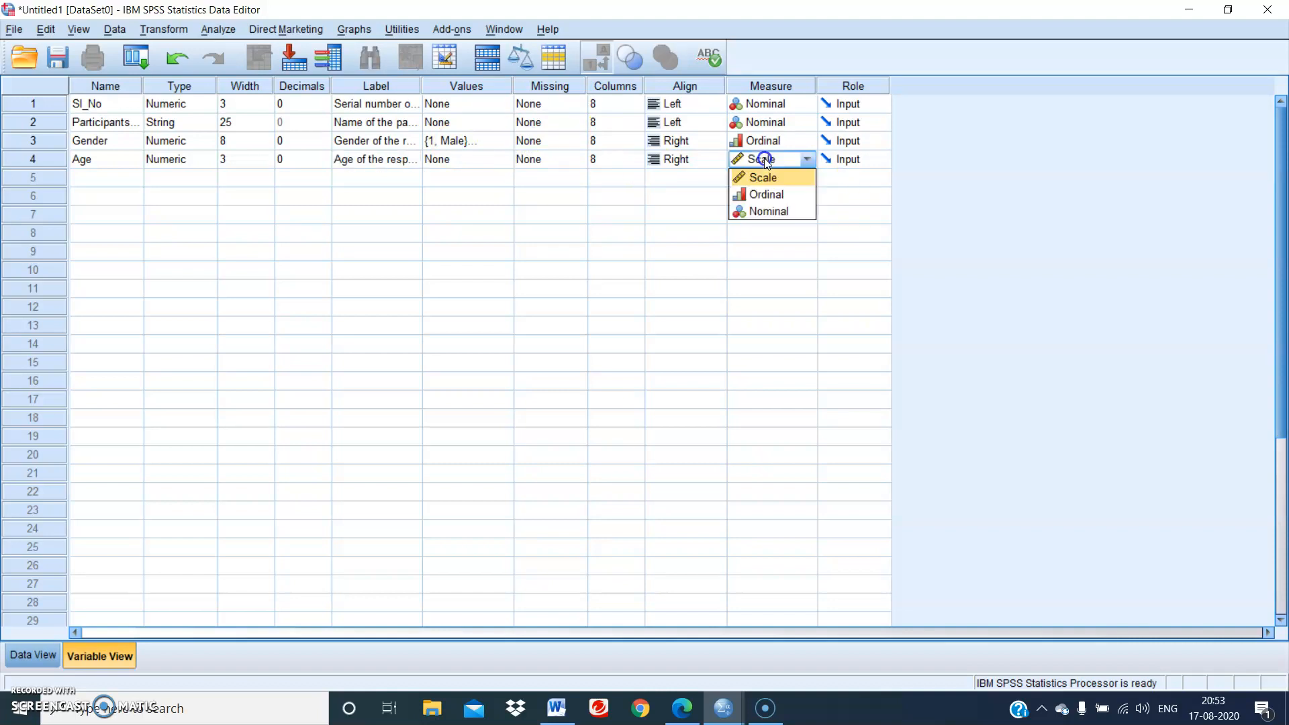
left_click(763, 177)
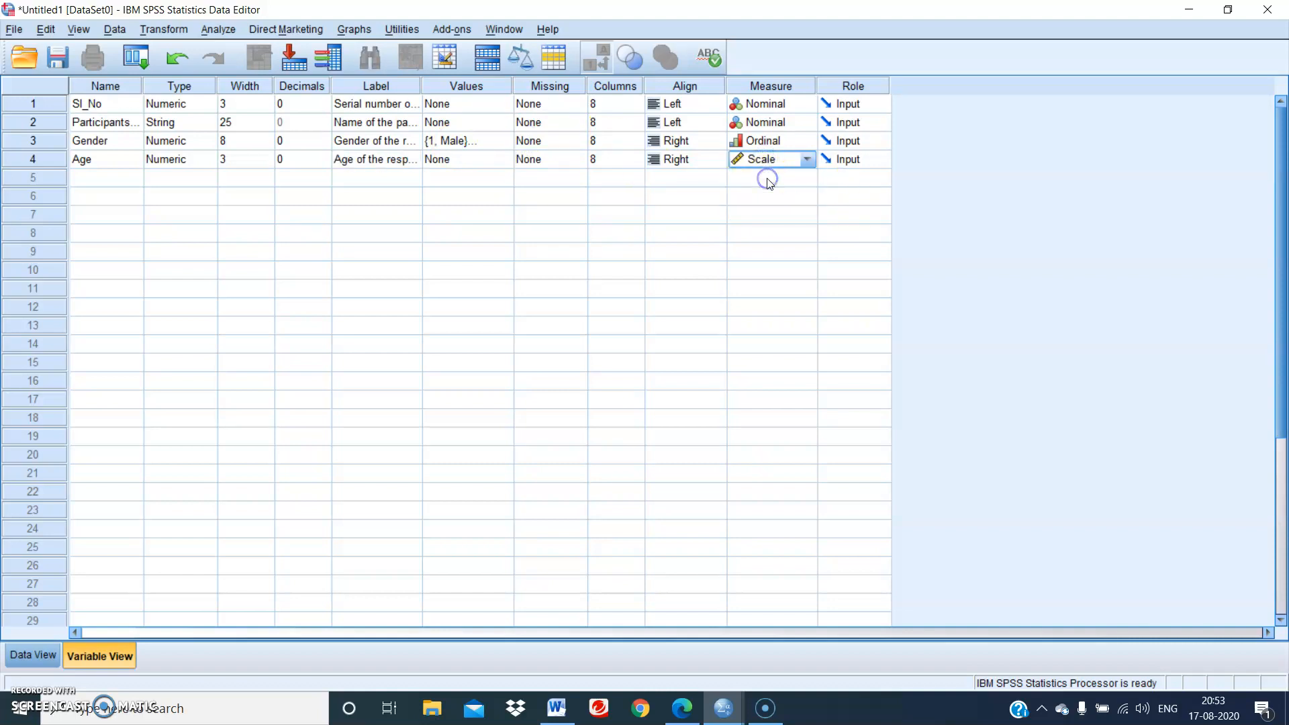
- Add a fifth variable named Age_group in the row below Age, with 0 decimals
left_click(113, 178)
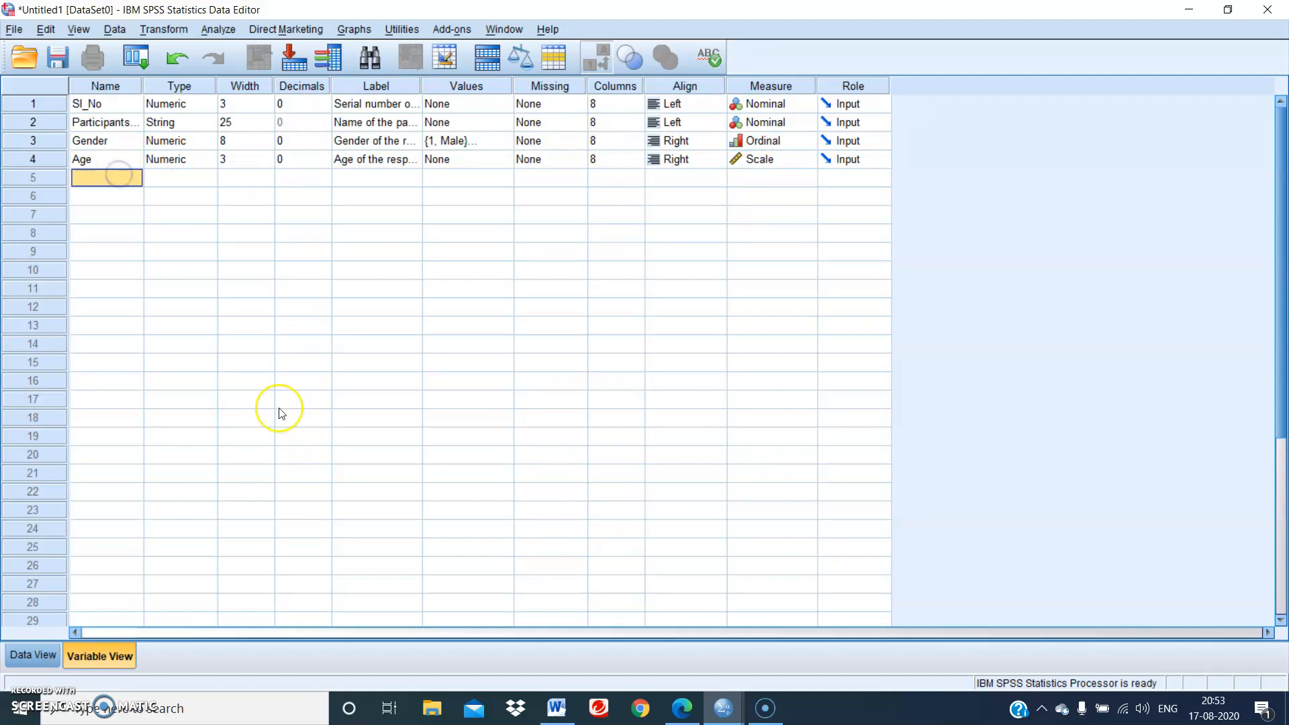
type("Age")
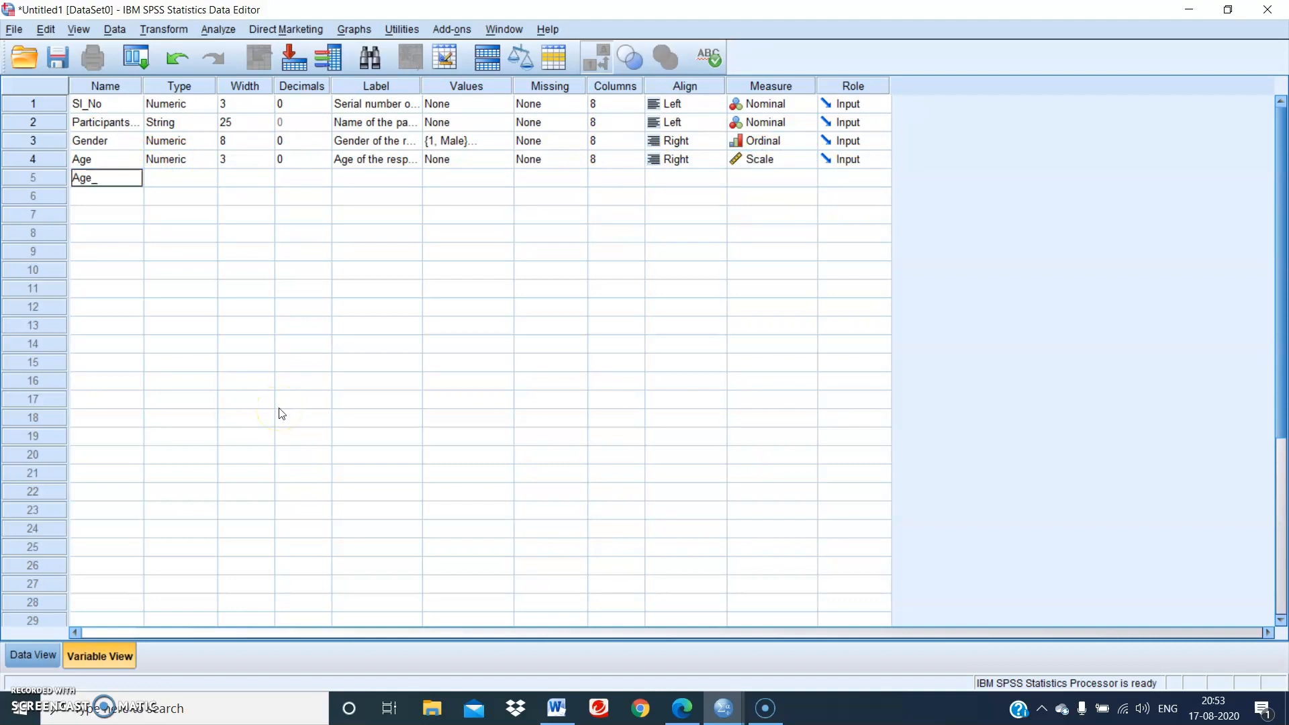
type("_group")
left_click(189, 181)
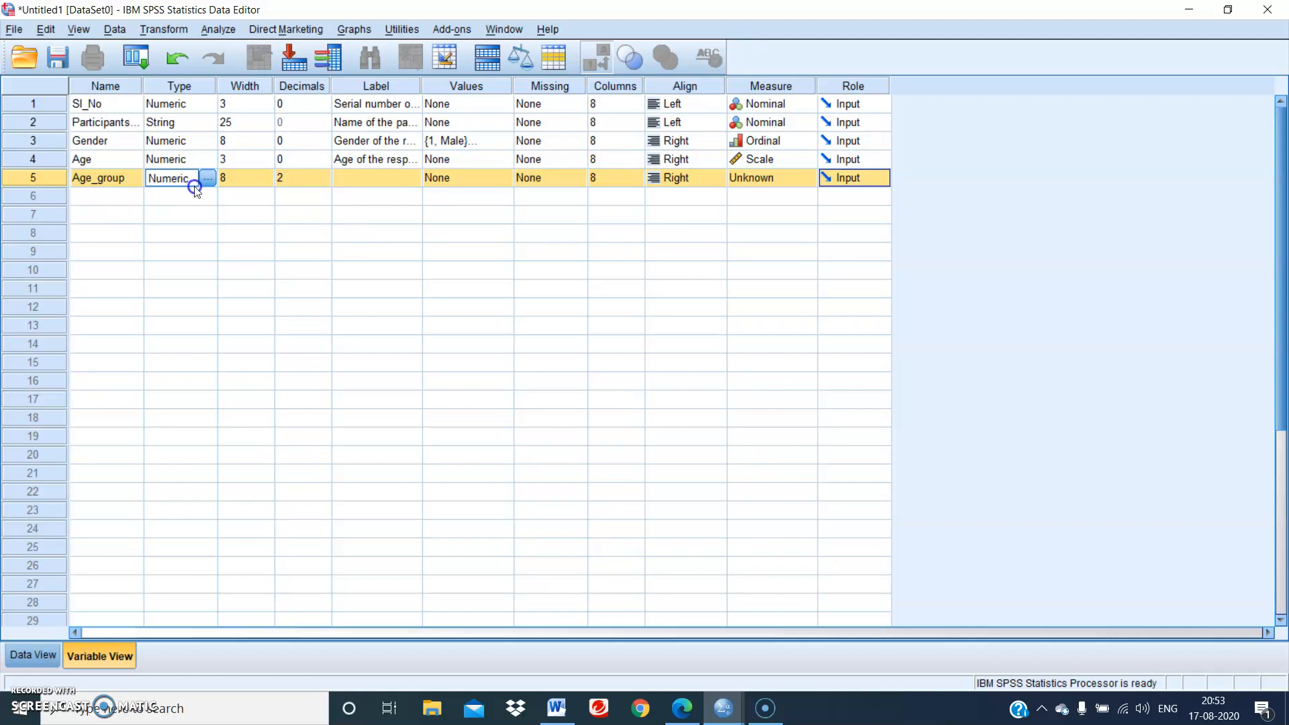
left_click(230, 179)
left_click(288, 178)
left_click(323, 181)
left_click(323, 182)
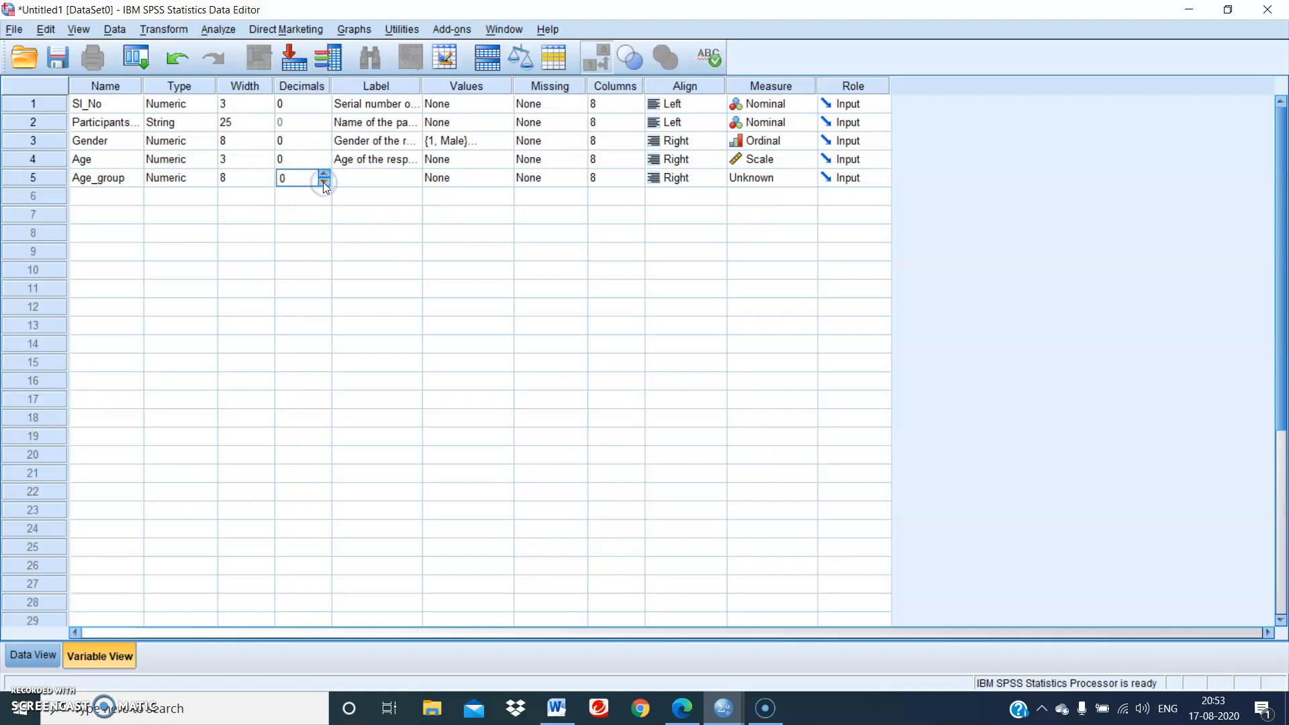
- Give the Age_group variable the label "Age group of the respondent"
left_click(376, 177)
type("A")
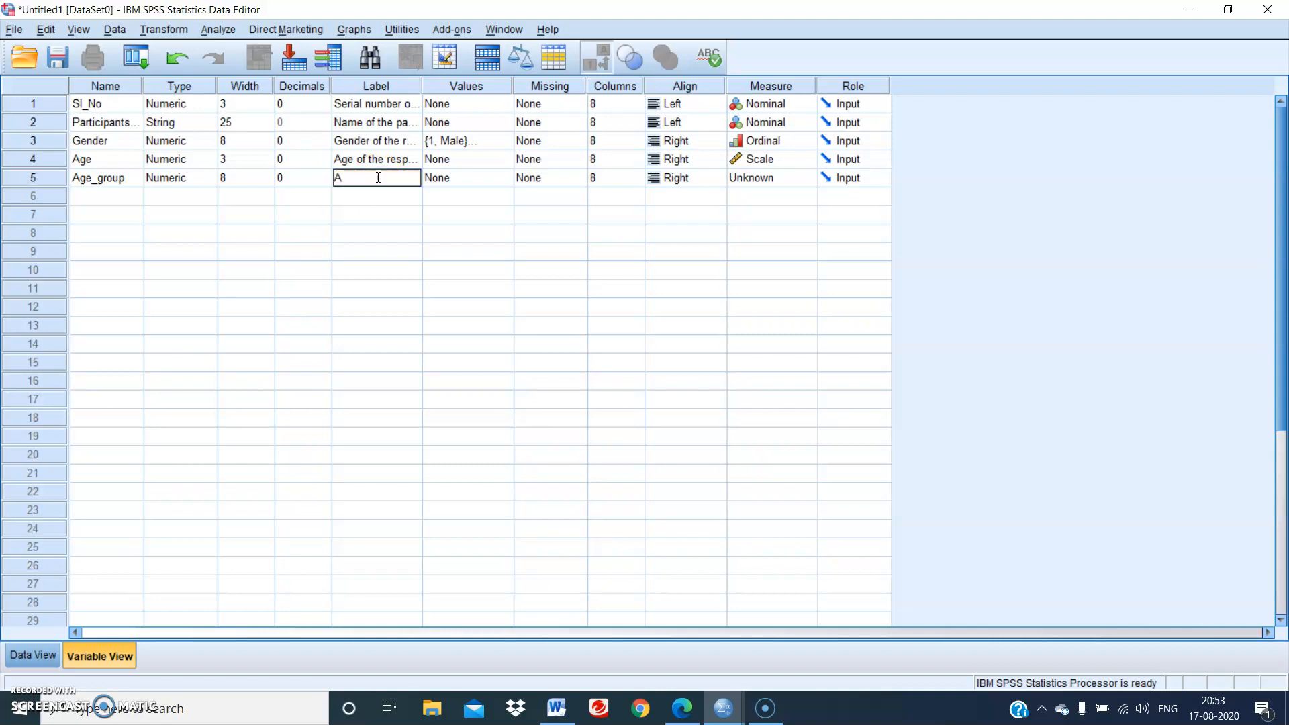
type("ge gro")
type("up of the responde")
type("nt")
- Define a value label for Age_group in which 1 stands for "15 - 18 years"
left_click(464, 178)
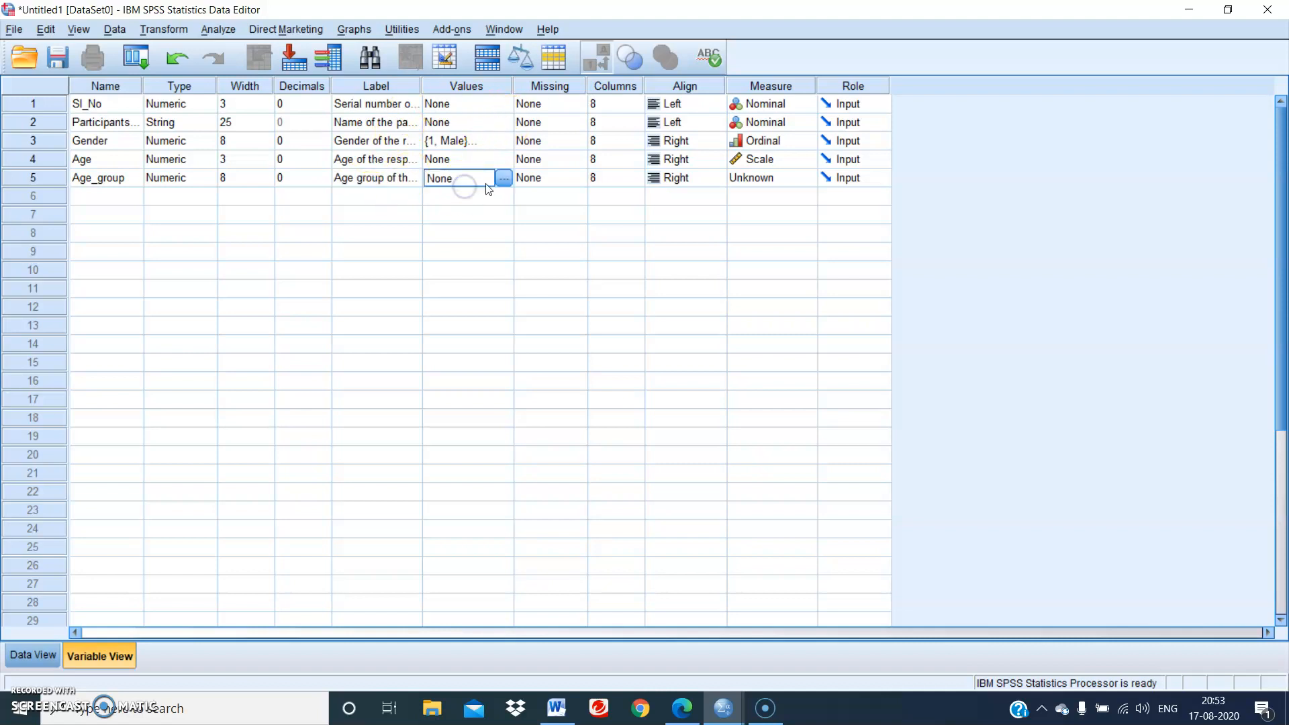
left_click(503, 177)
type("1")
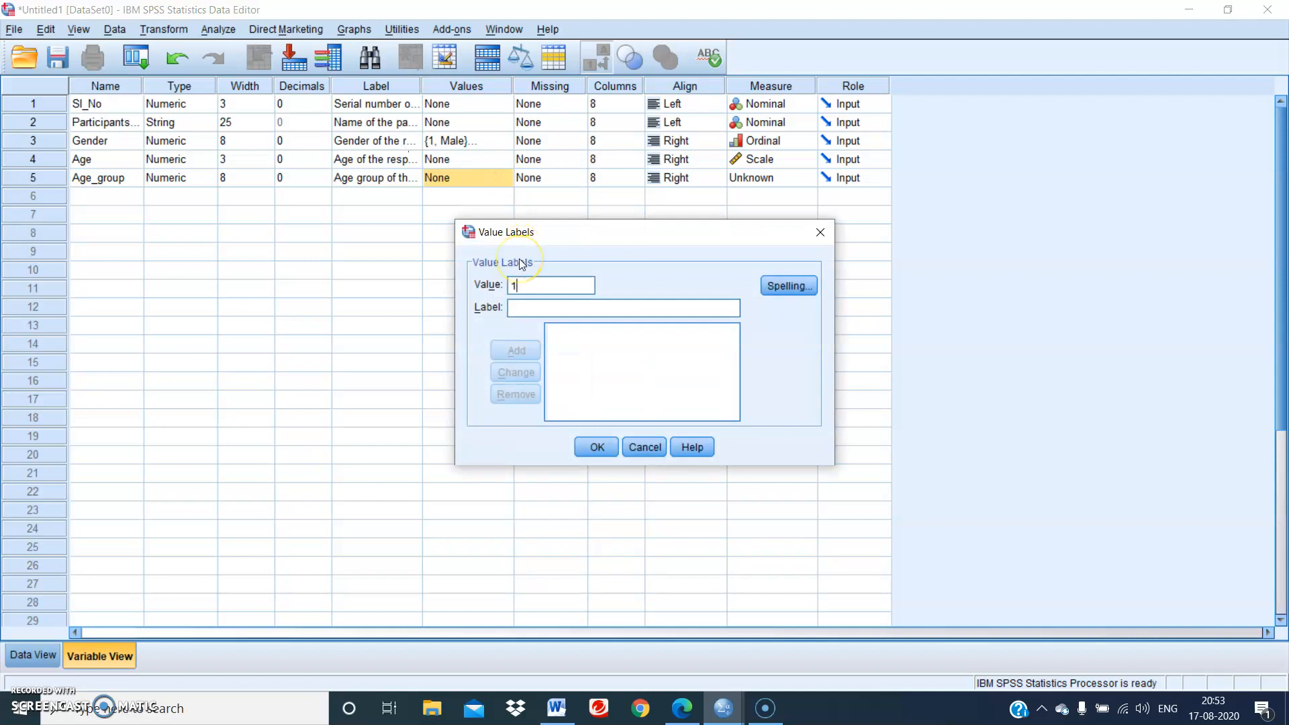
left_click(518, 305)
type("15")
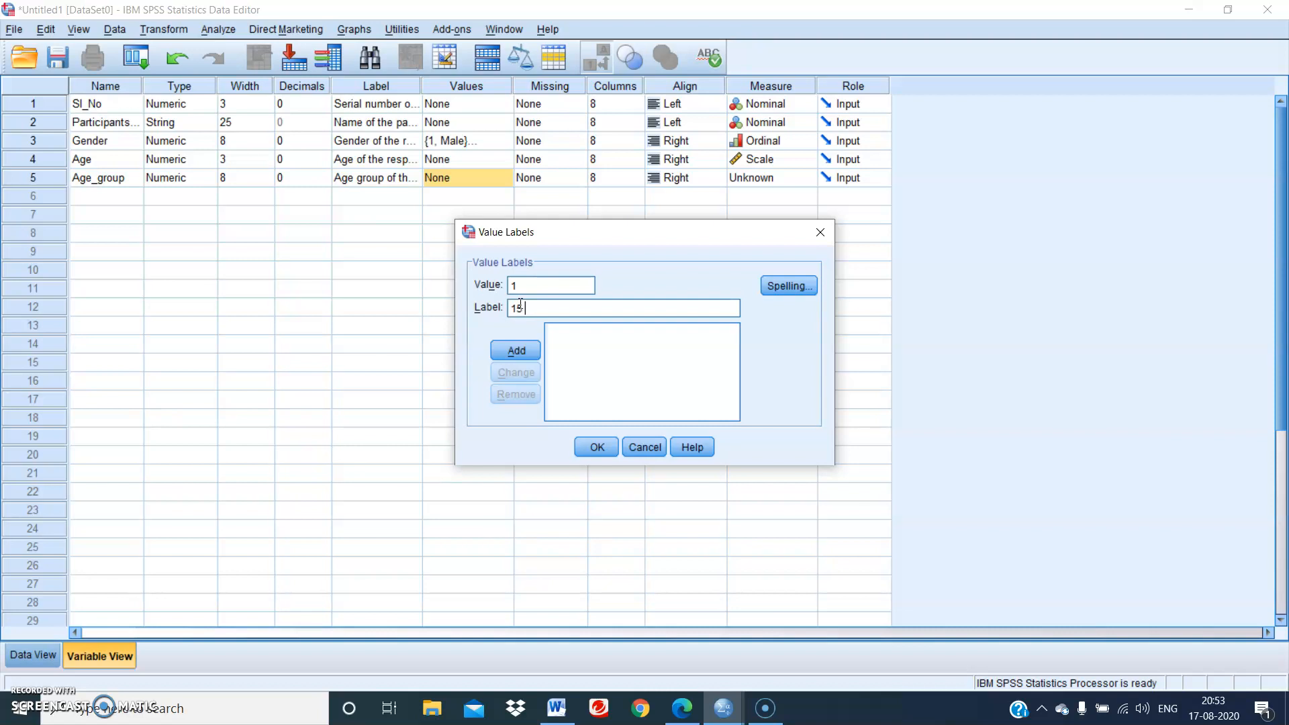
type(" - 18 years")
left_click(523, 351)
- Add a second Age_group value label in which 2 stands for "19 - 24 years"
type("2")
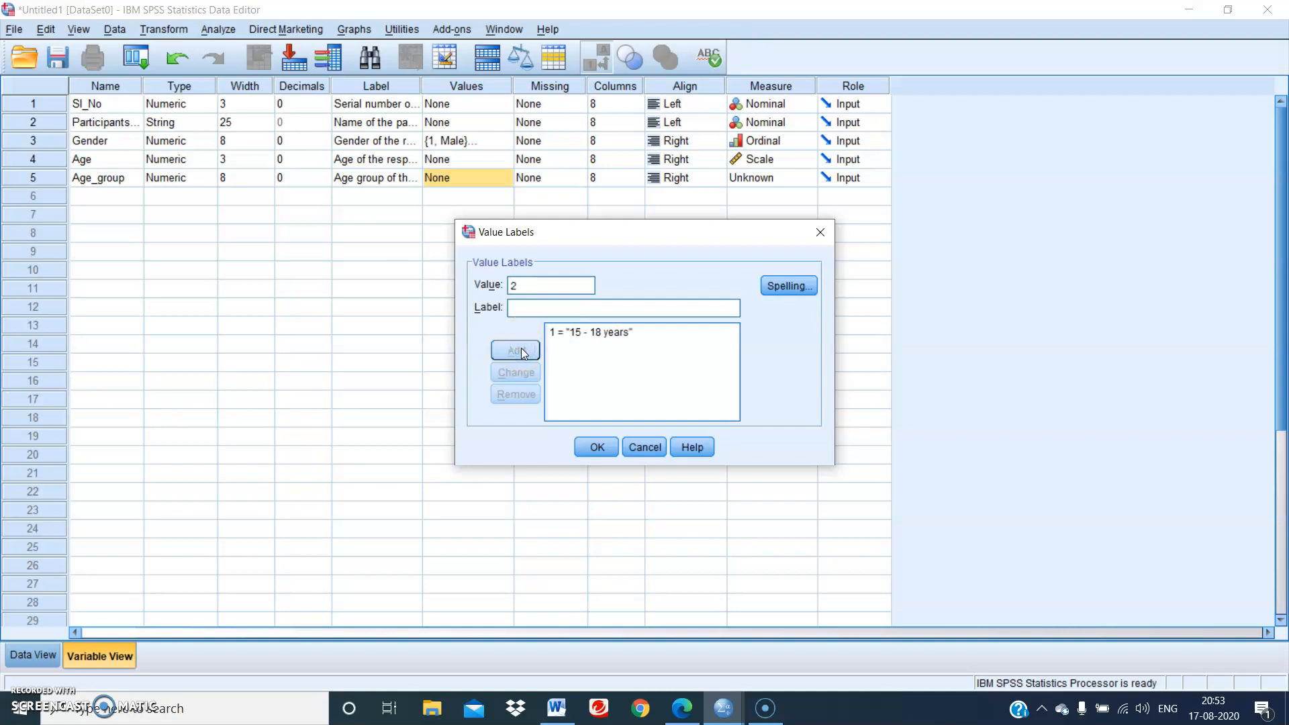
left_click(528, 310)
type("19 - 25")
key("BackSpace")
type("4")
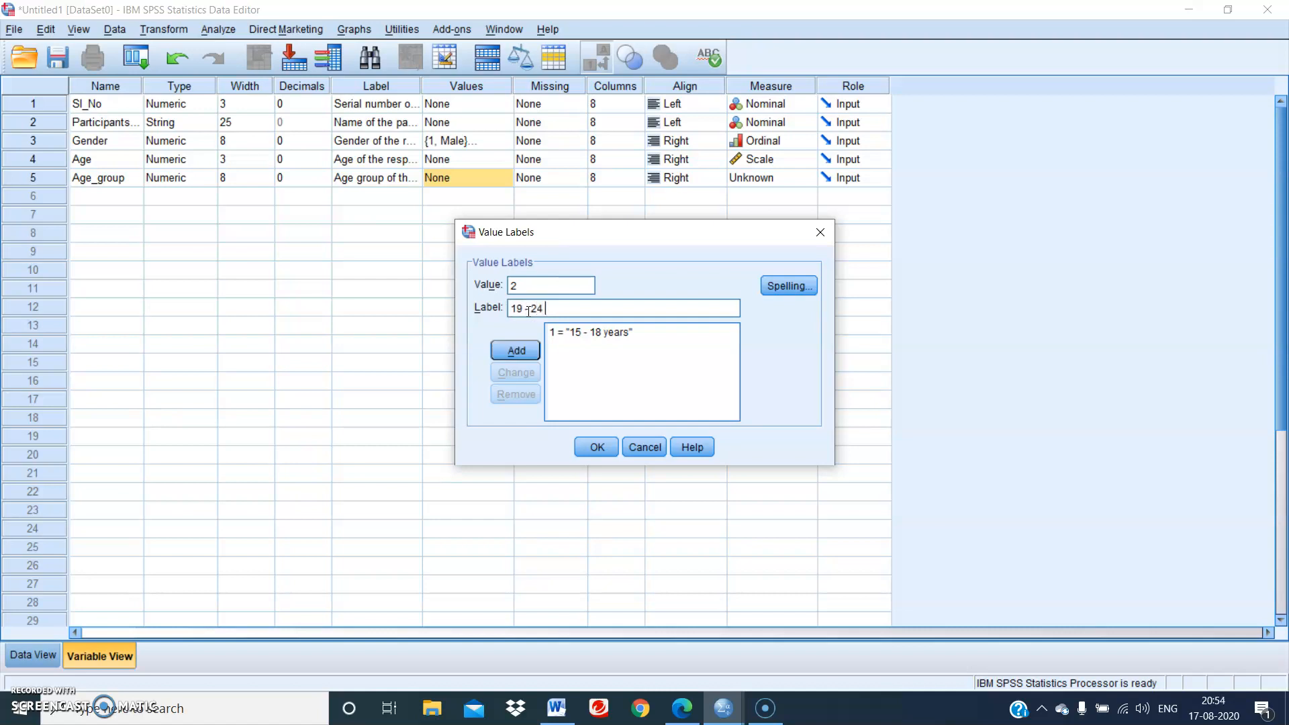
type(" yer")
key("BackSpace")
type("ars")
left_click(525, 350)
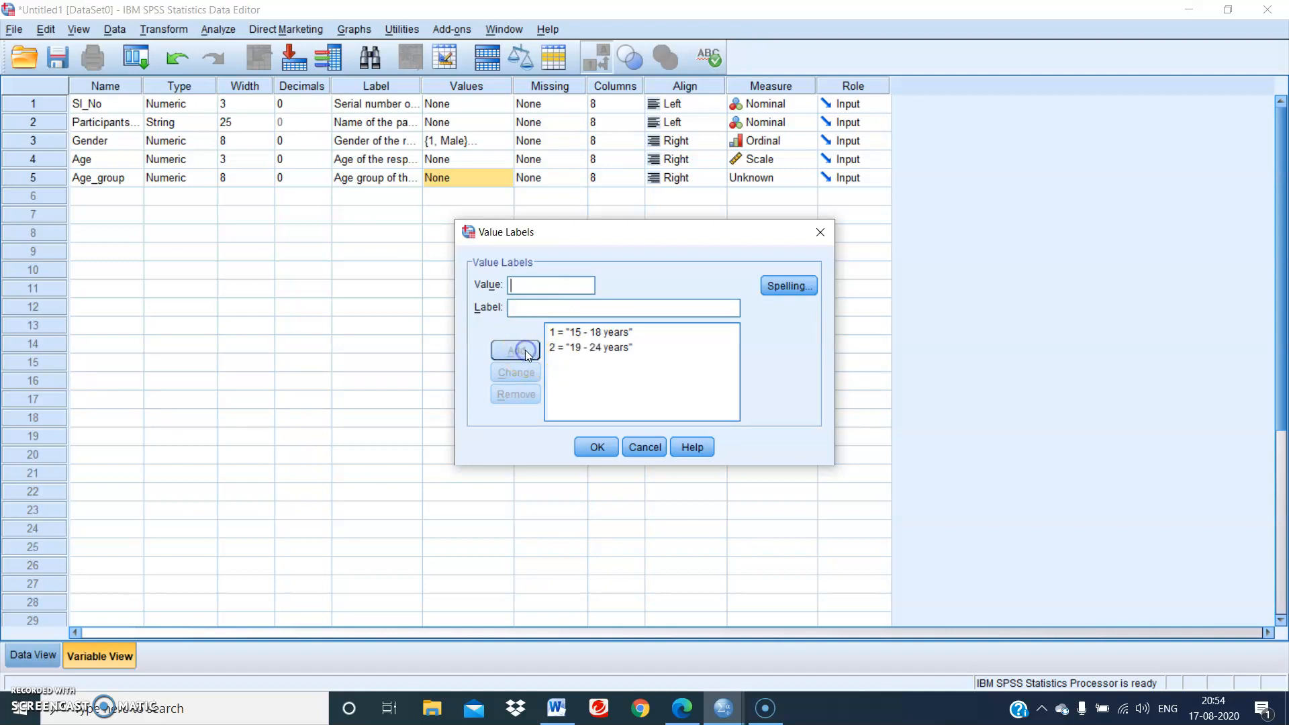
- Add the value label 3 = "25 - 19 years" to Age_group and set its measurement level to Ordinal
type("3")
left_click(536, 313)
type("25")
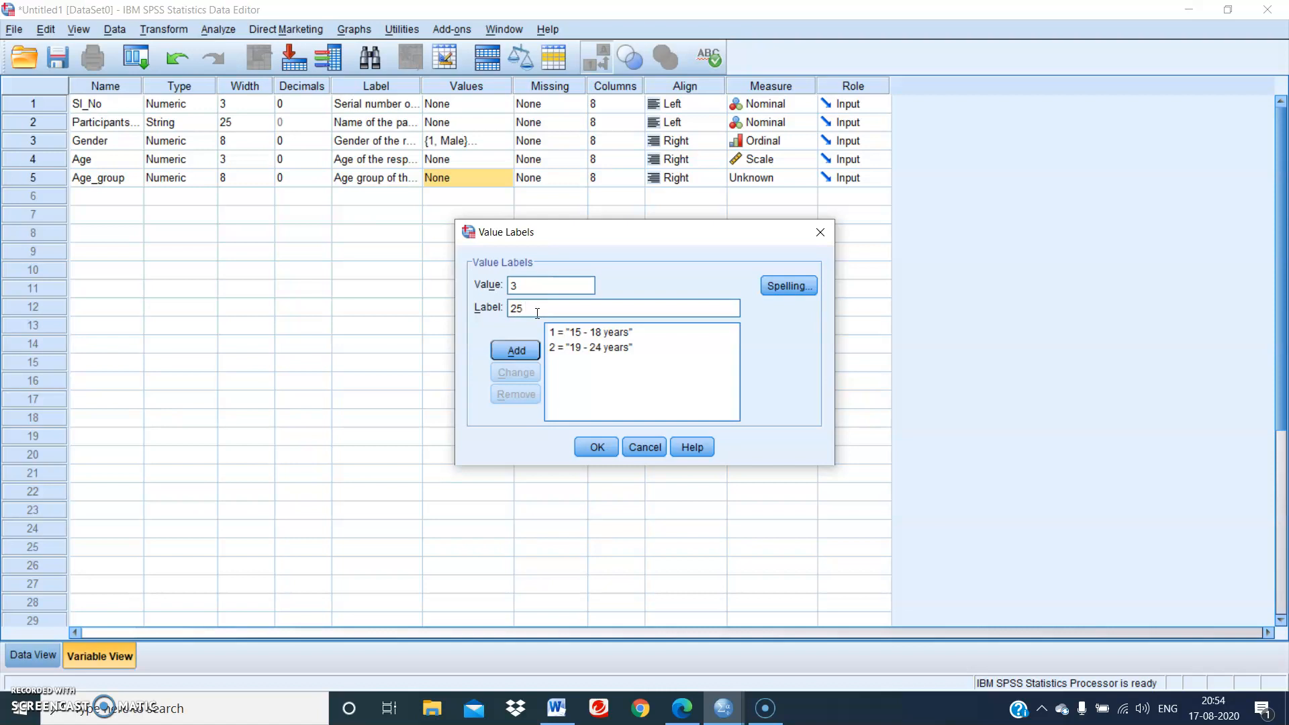
type(" - 19 years")
left_click(517, 348)
left_click(594, 447)
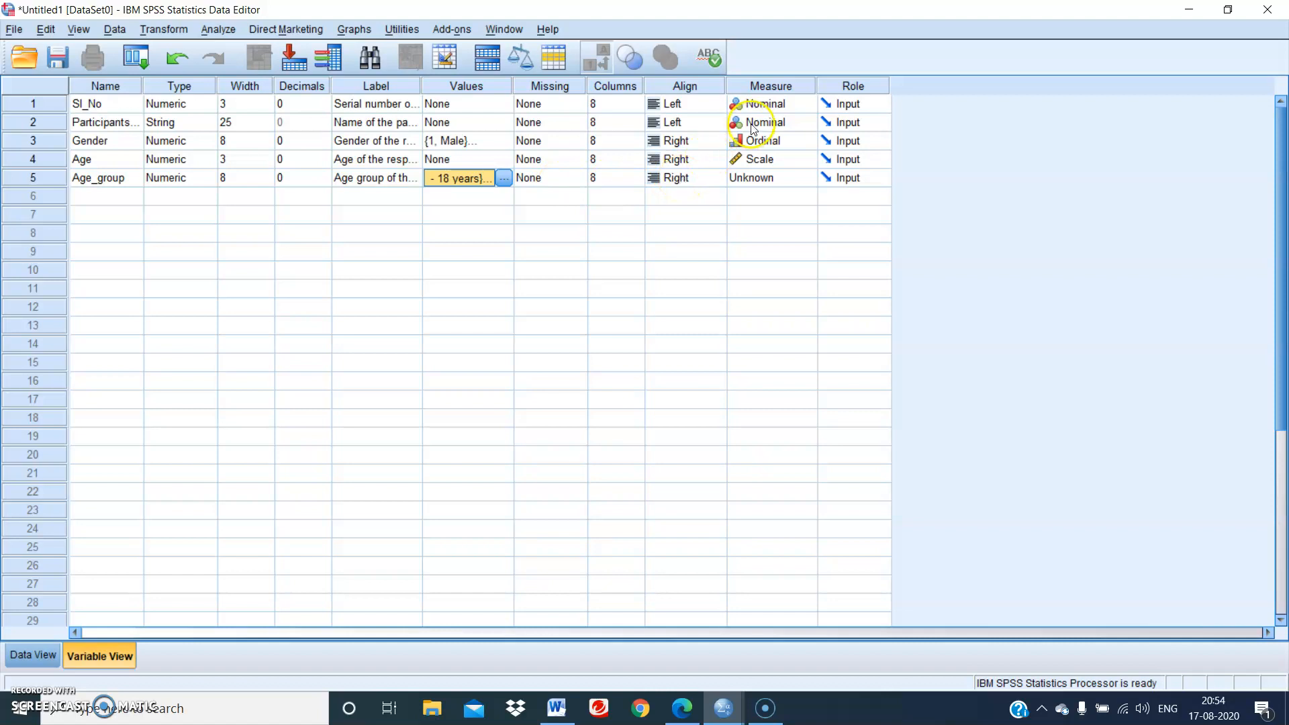
left_click(783, 179)
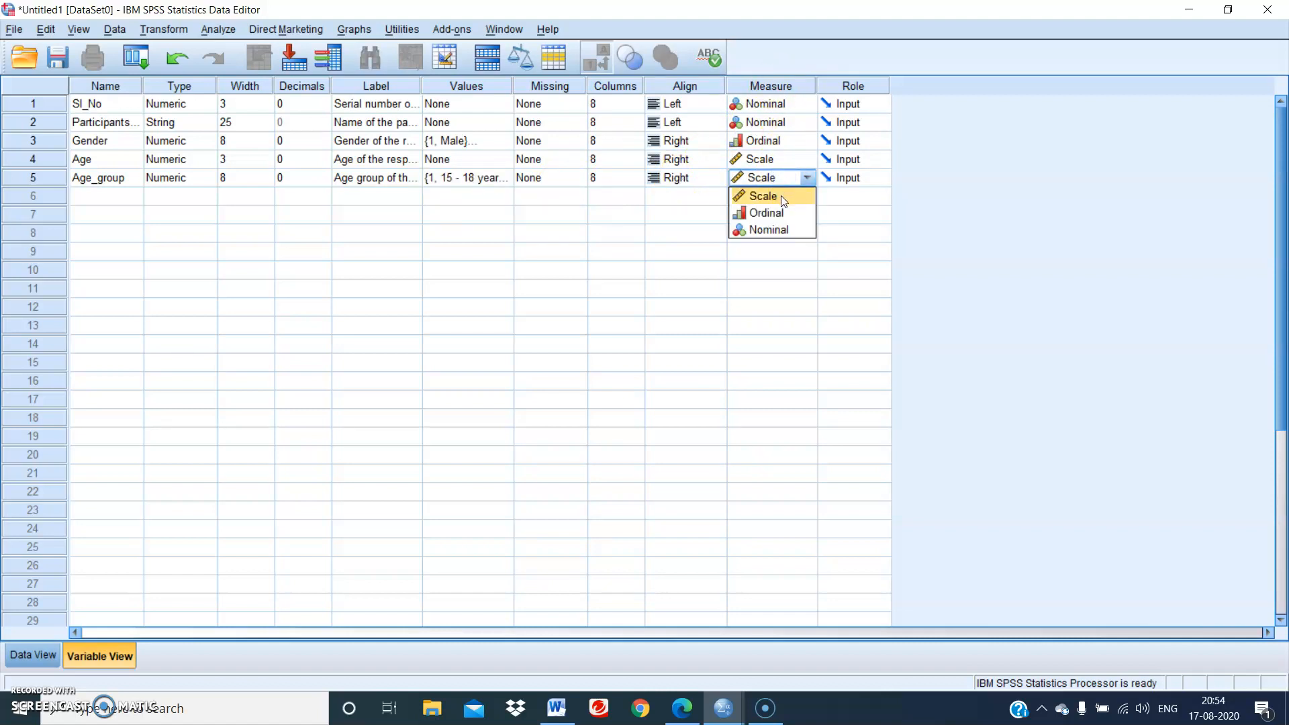
left_click(775, 213)
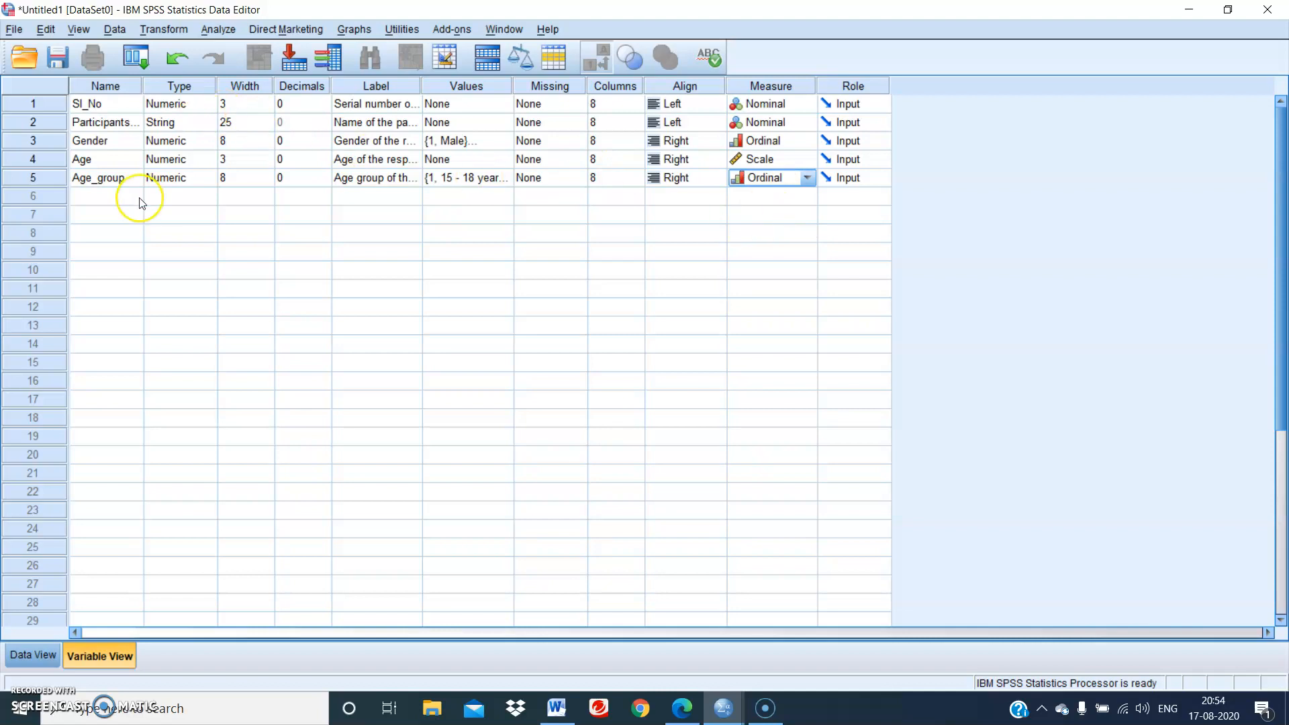
- Add two more variables named Income and Inc_grp in rows 6 and 7
left_click(100, 200)
left_click(100, 200)
type("Income")
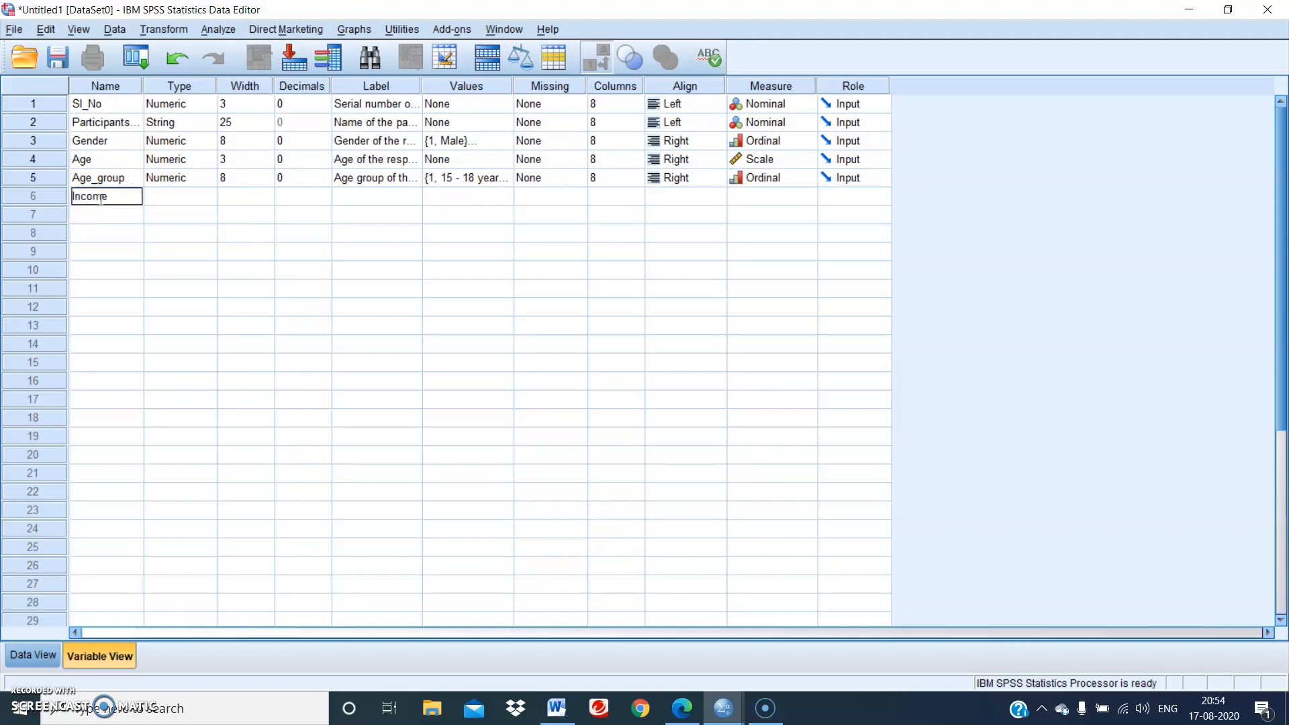
left_click(171, 214)
left_click(113, 221)
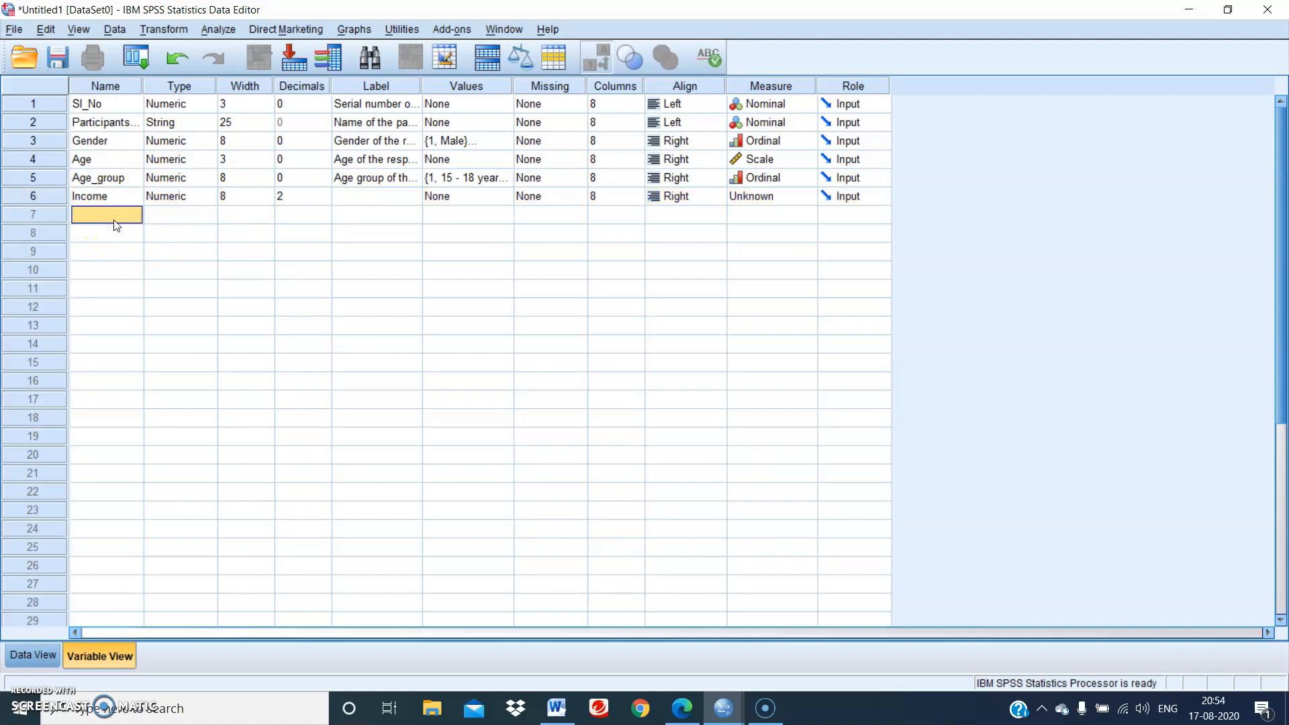
left_click(115, 221)
left_click(230, 251)
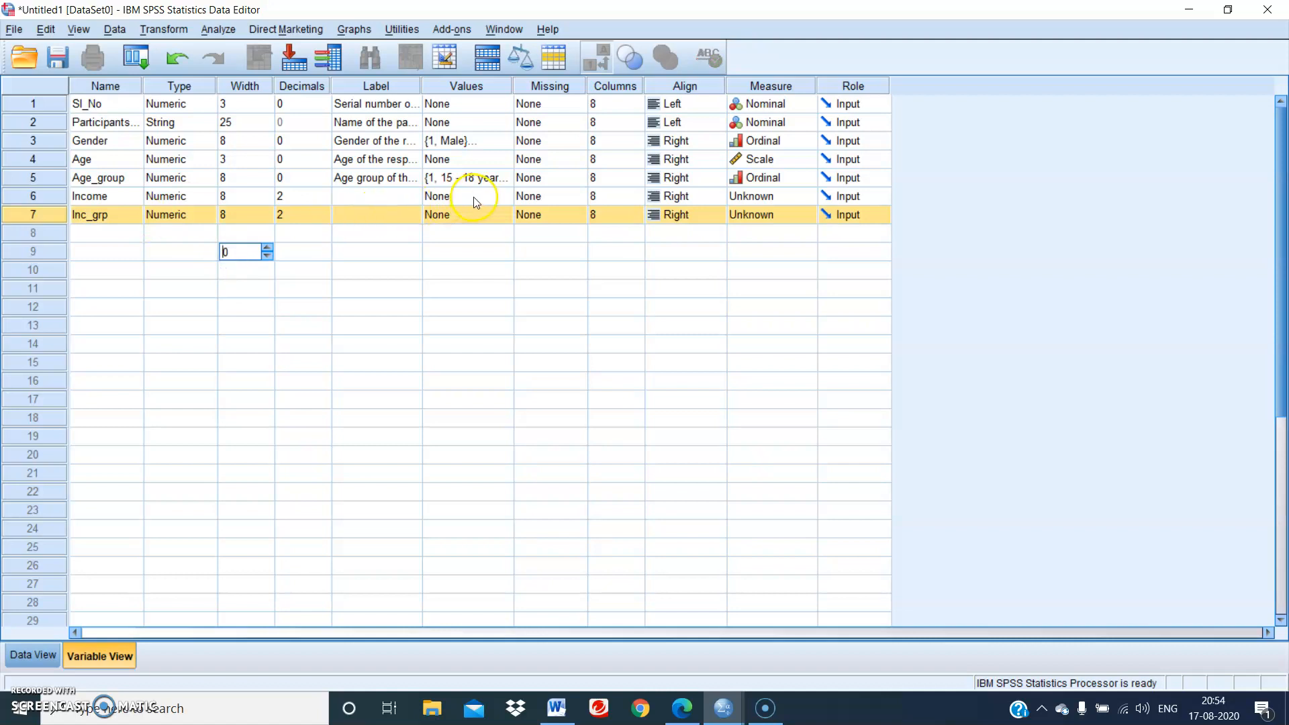
left_click(470, 214)
left_click(501, 214)
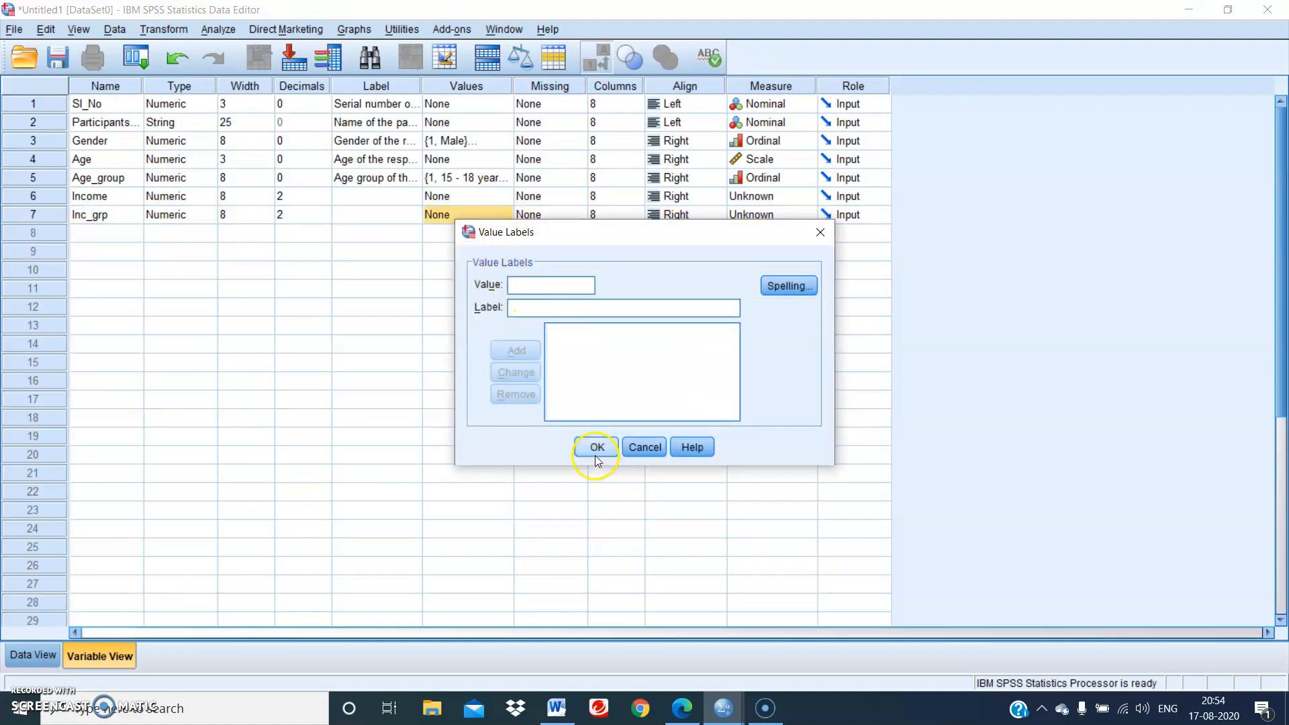
left_click(598, 447)
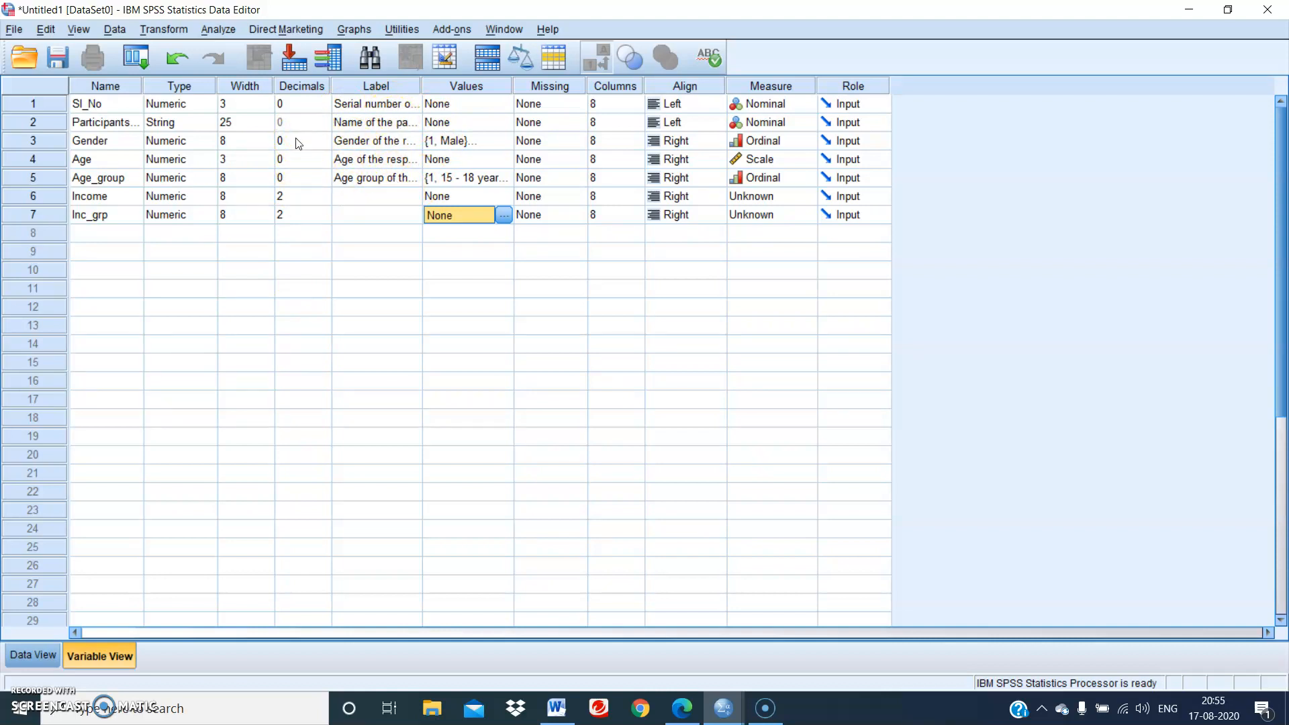
- Check the defined variables as columns in Data View, and return to Variable View
left_click(27, 658)
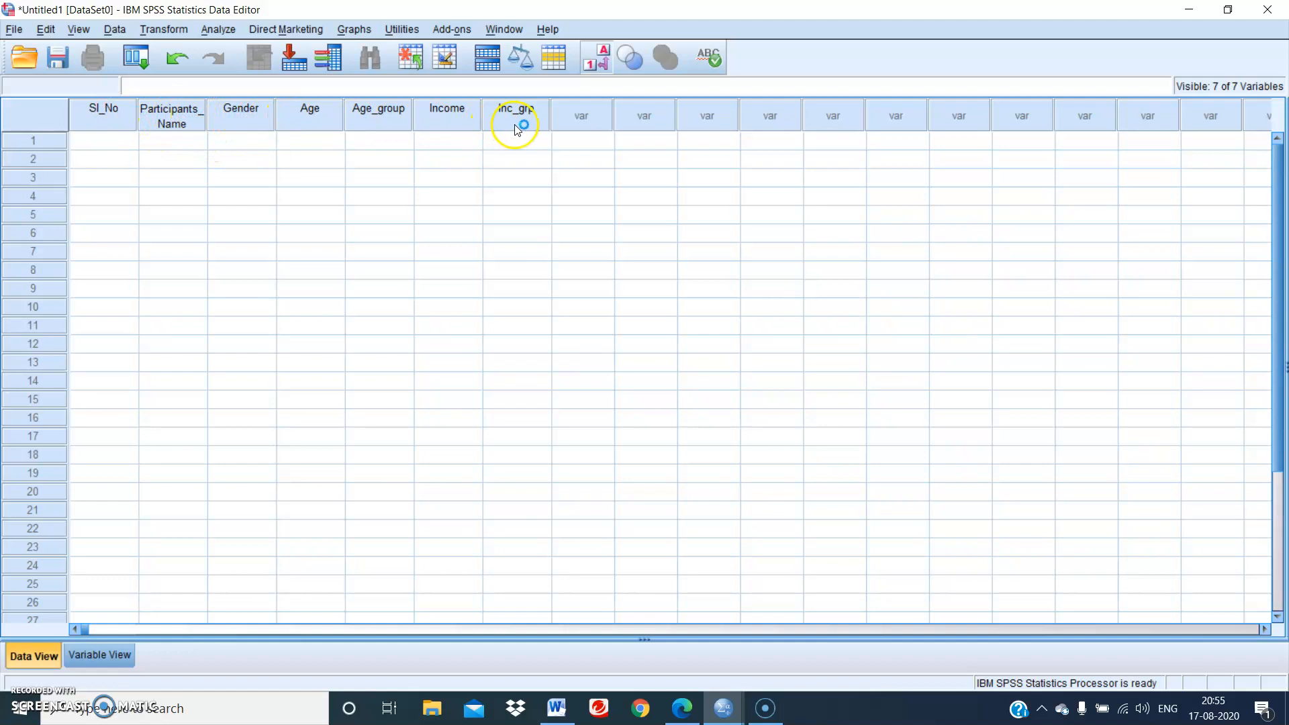
left_click(107, 654)
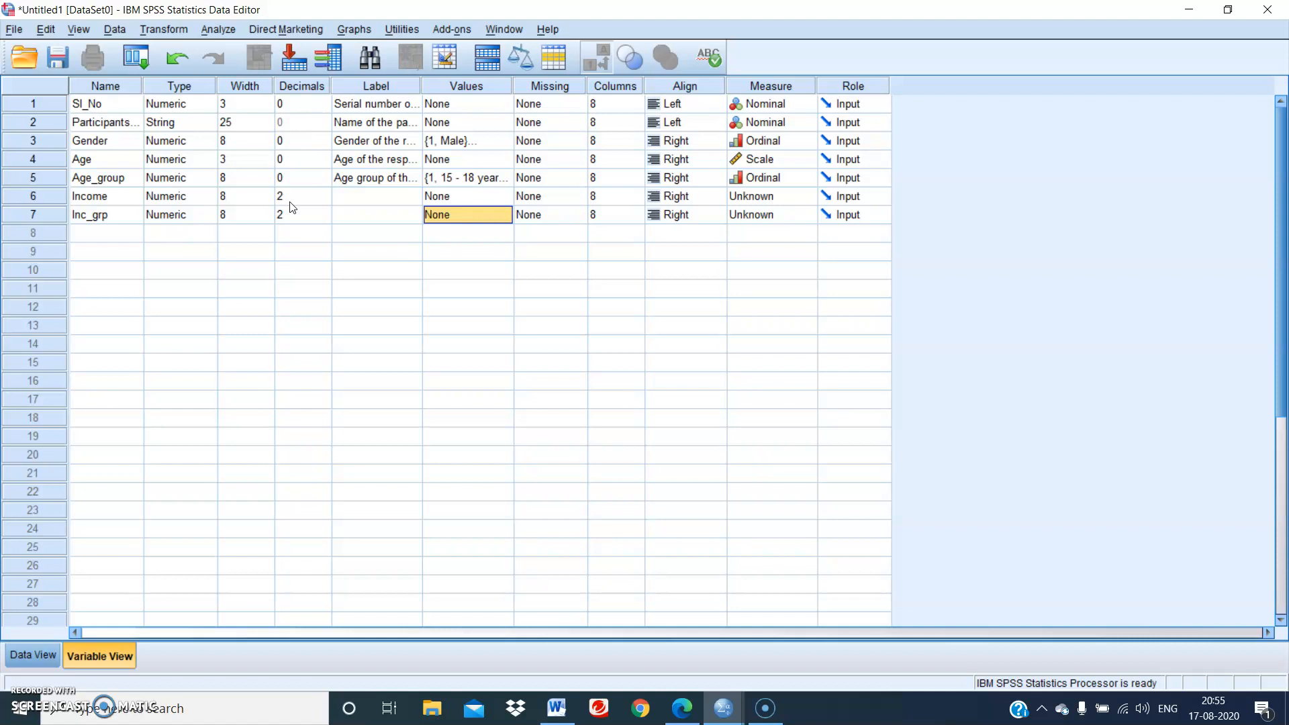
- Label the Income variable "Income of the respondent" and set its measurement level to Nominal
left_click(341, 197)
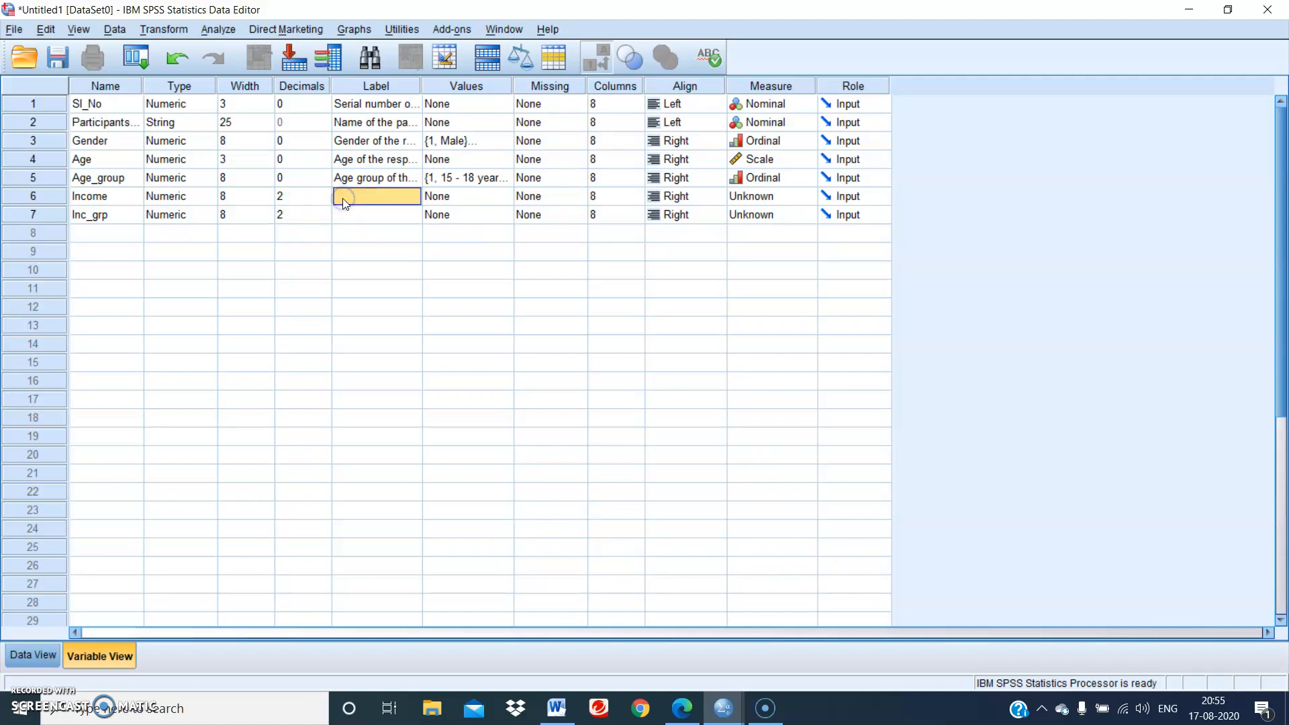
type("A")
type("ge of")
type(" the")
type(" respondent")
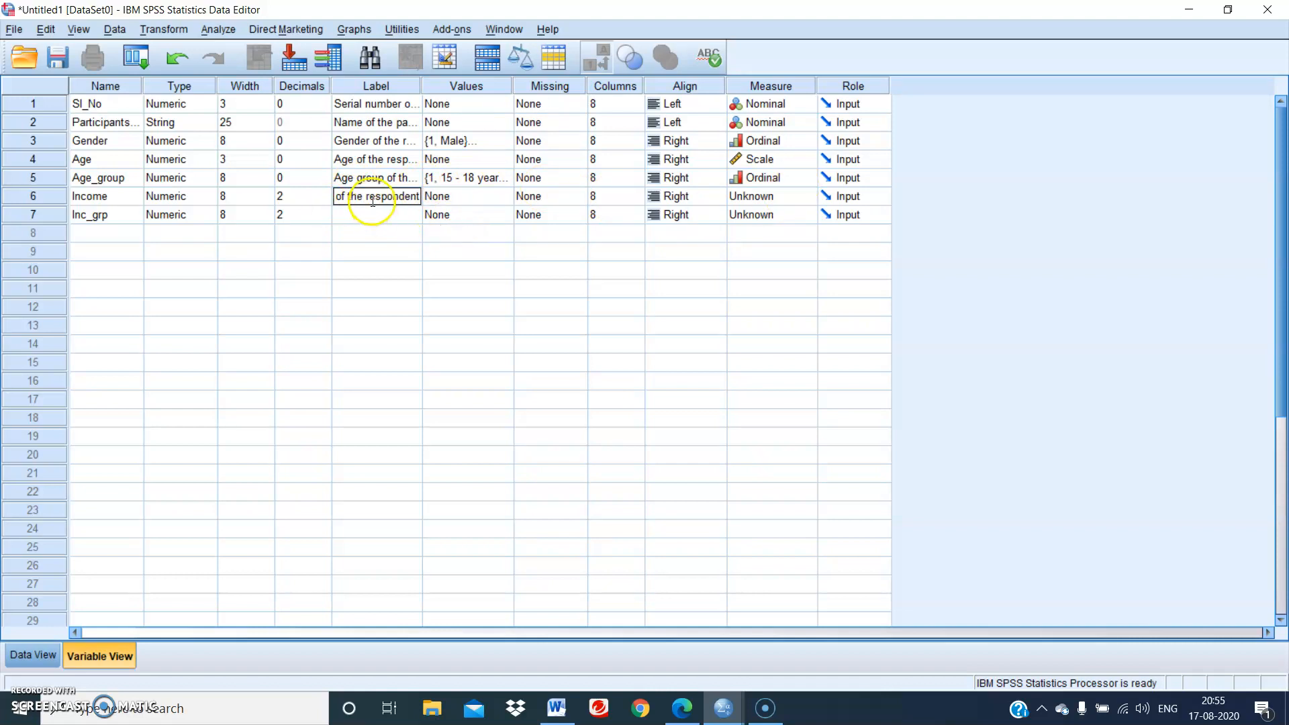
double_click(348, 196)
type("Age")
key("BackSpace")
key("BackSpace")
key("BackSpace")
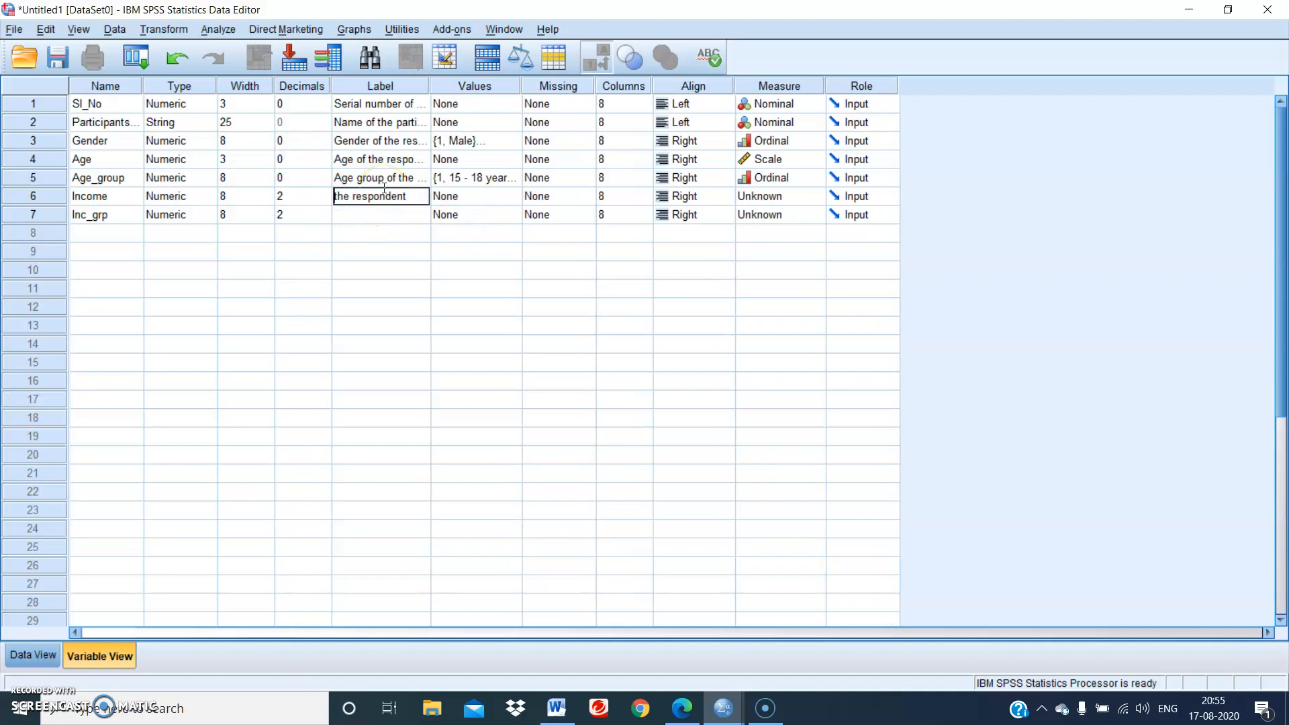
type("Income of")
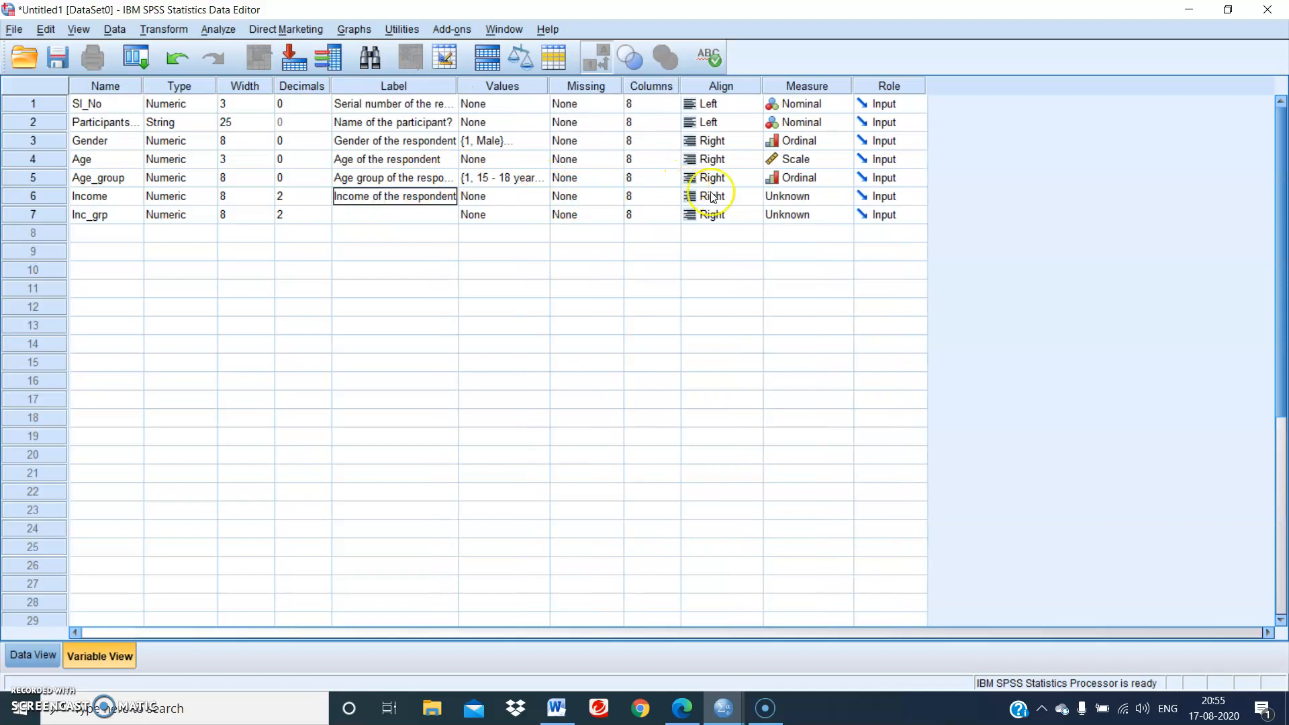
left_click(806, 197)
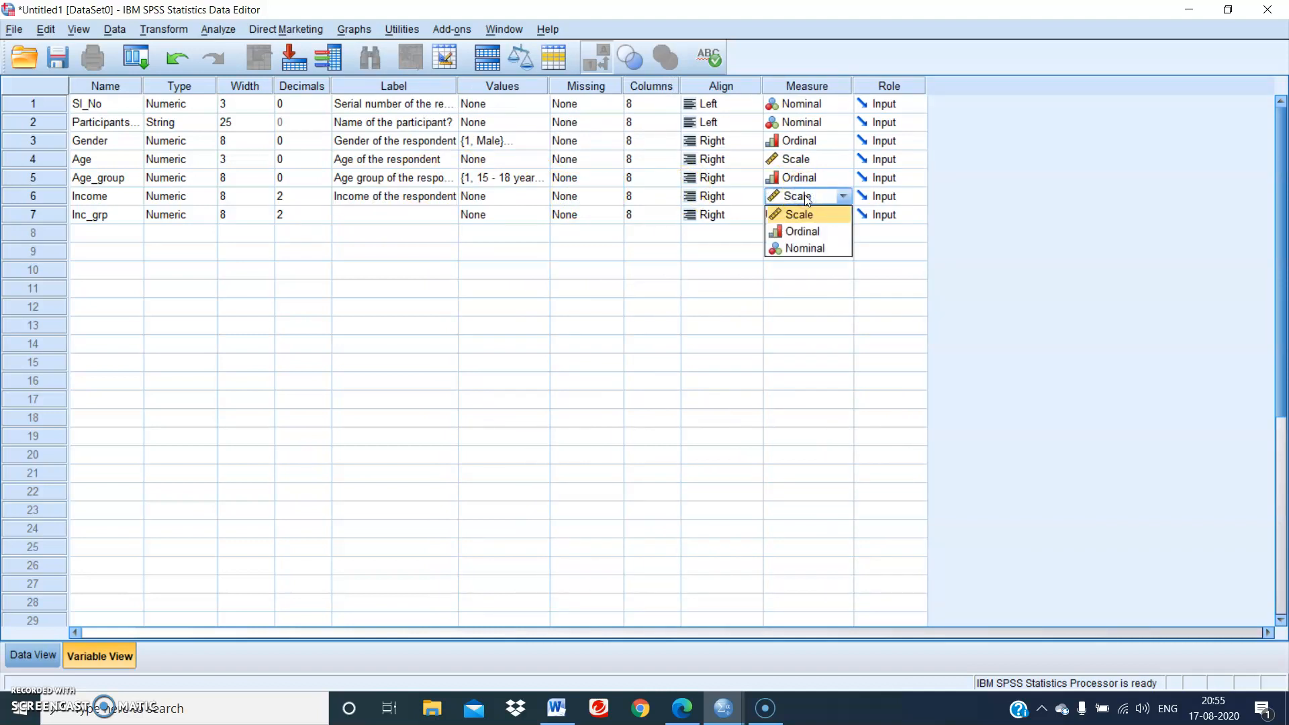
left_click(808, 249)
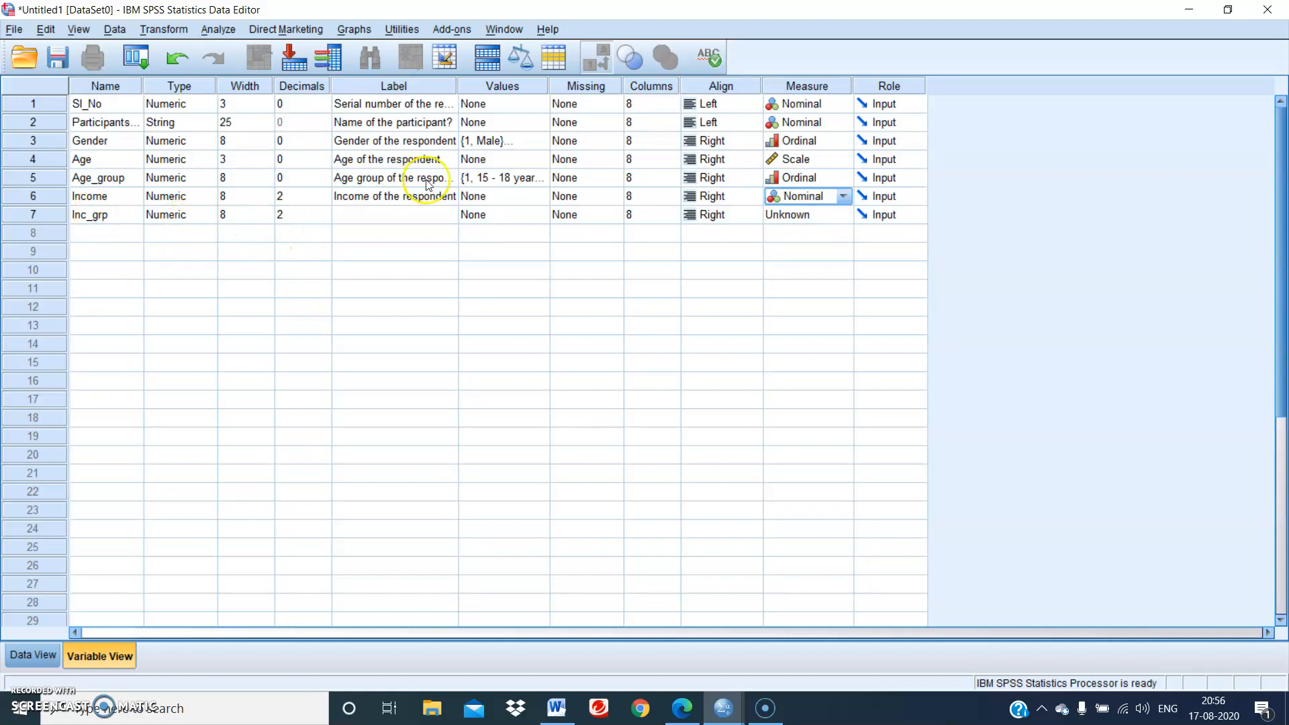
- Give the Inc_grp variable the label "Income group of the respondent"
left_click(366, 214)
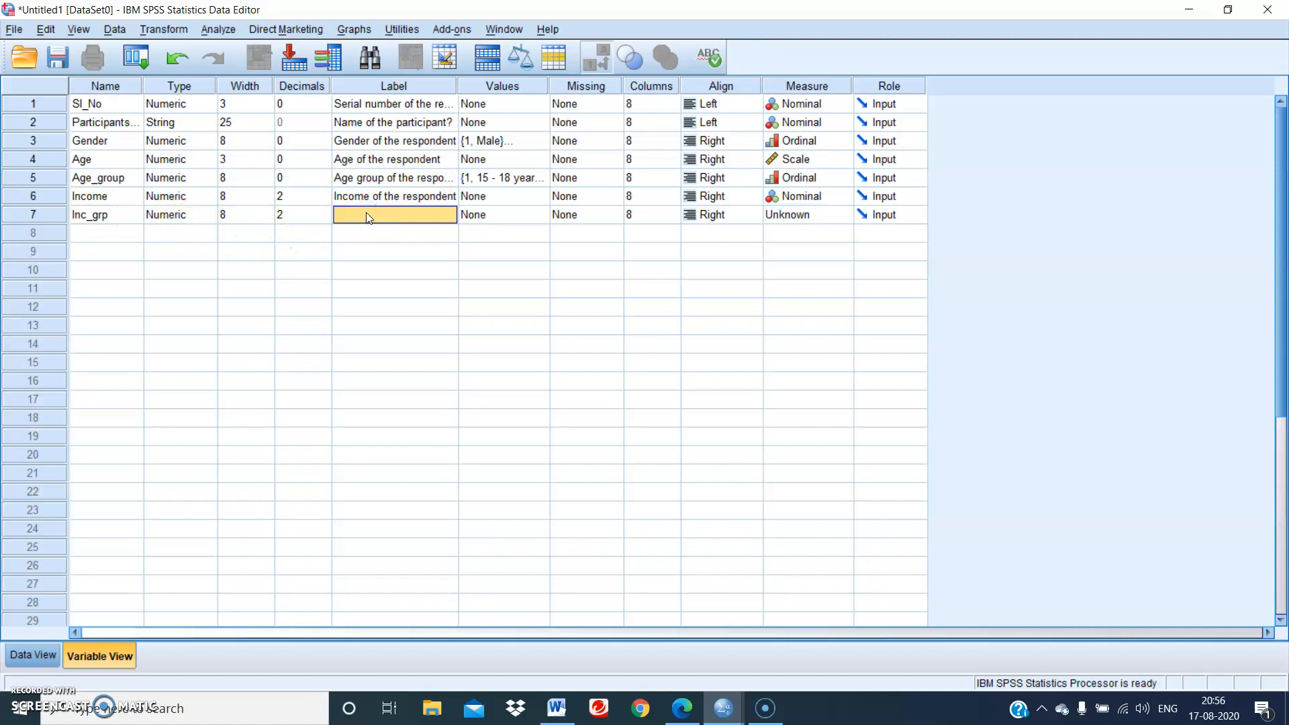
left_click(367, 215)
type("Income")
type(" group")
type(" of the respon")
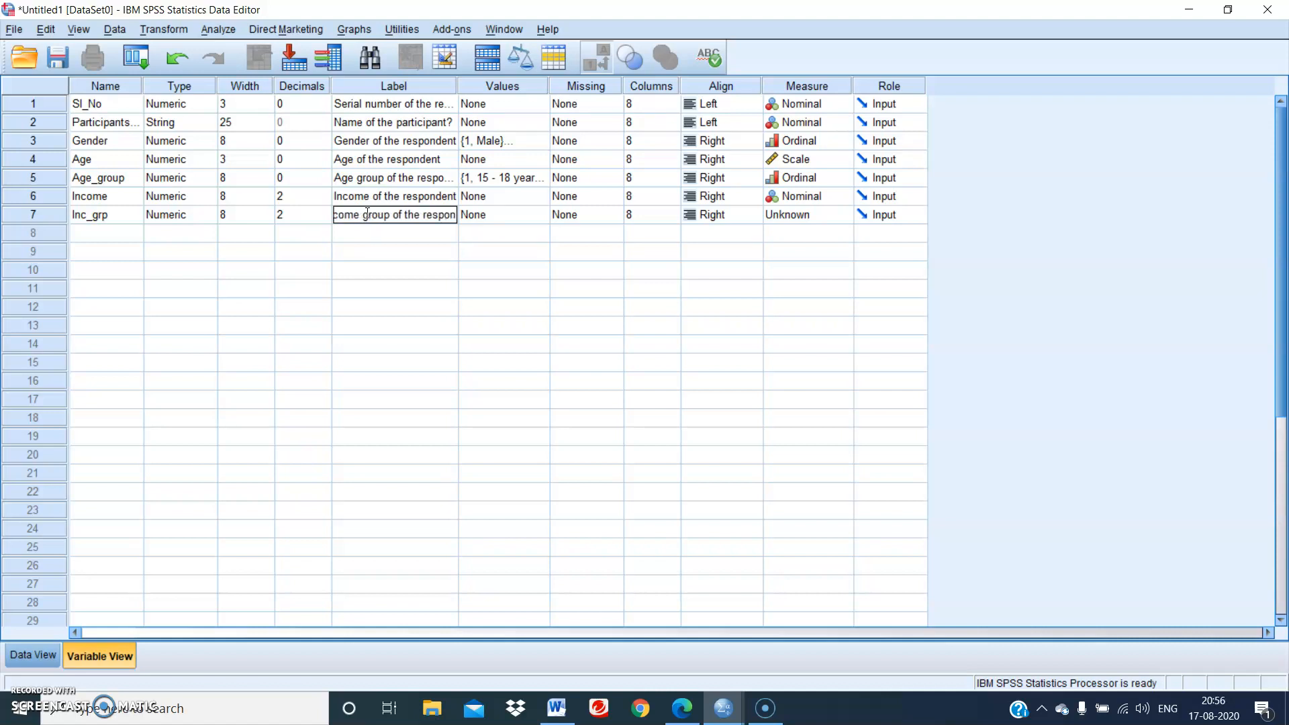
type("dent")
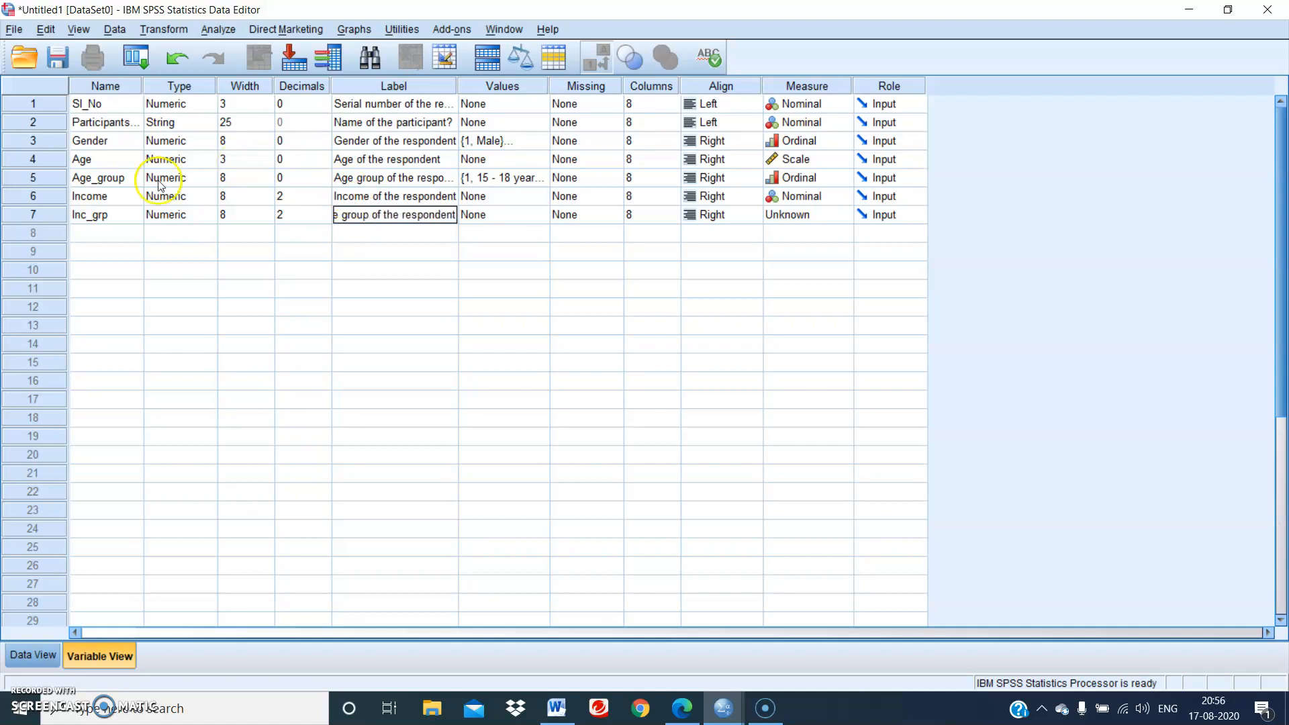
- Define the value labels of the Inc_grp variable: 1 as "upto 5000" and 2 as "5001 - 10000"
left_click(506, 219)
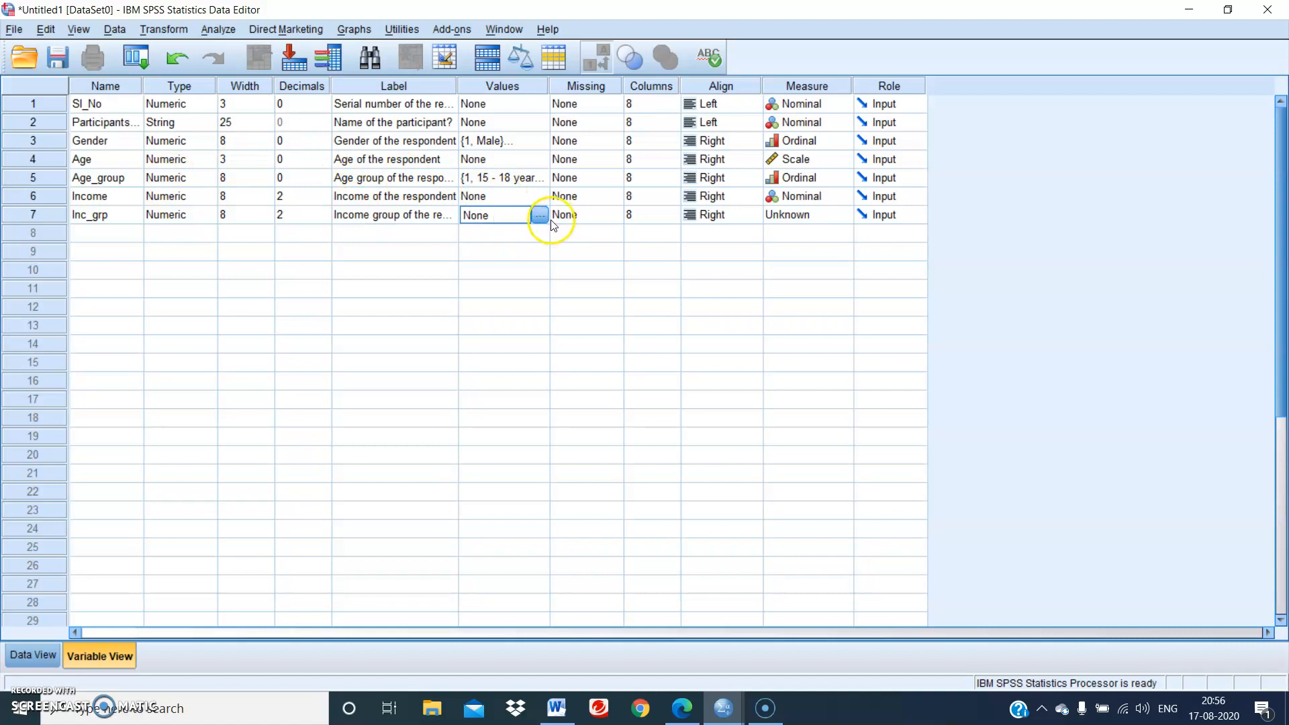
left_click(541, 216)
type("1")
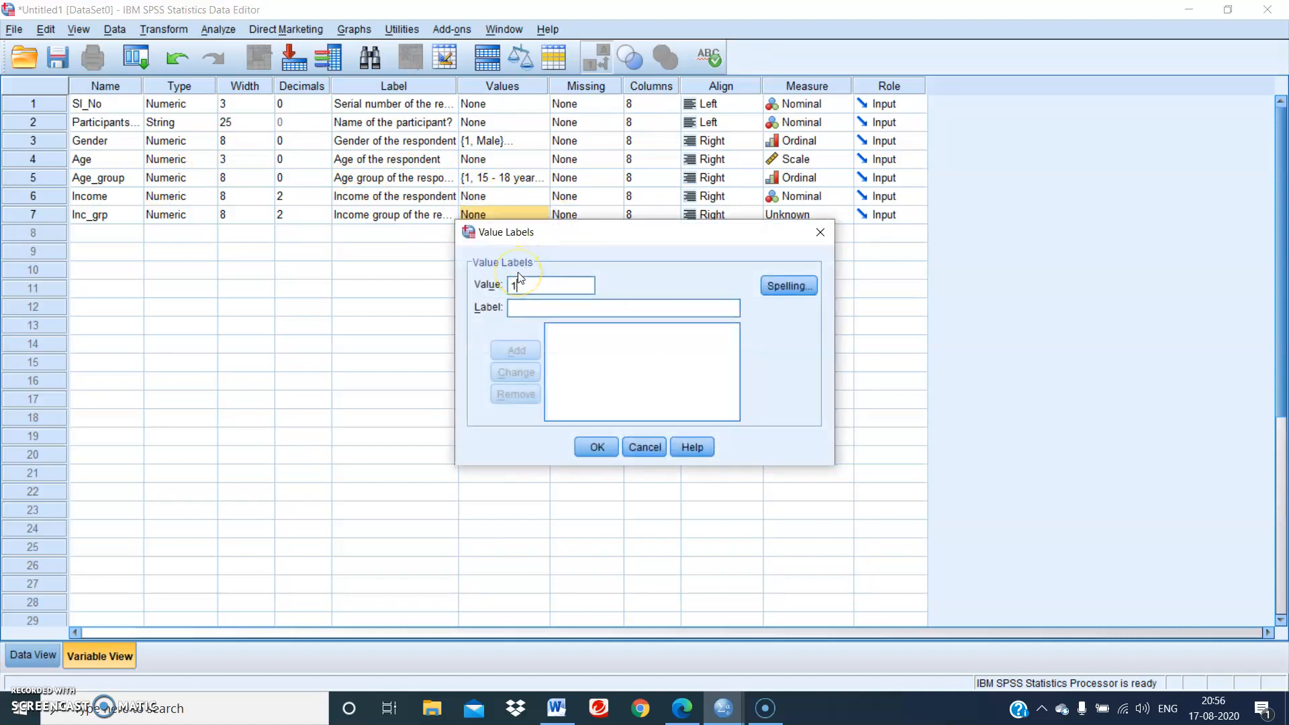
left_click(518, 309)
type("upto 5000")
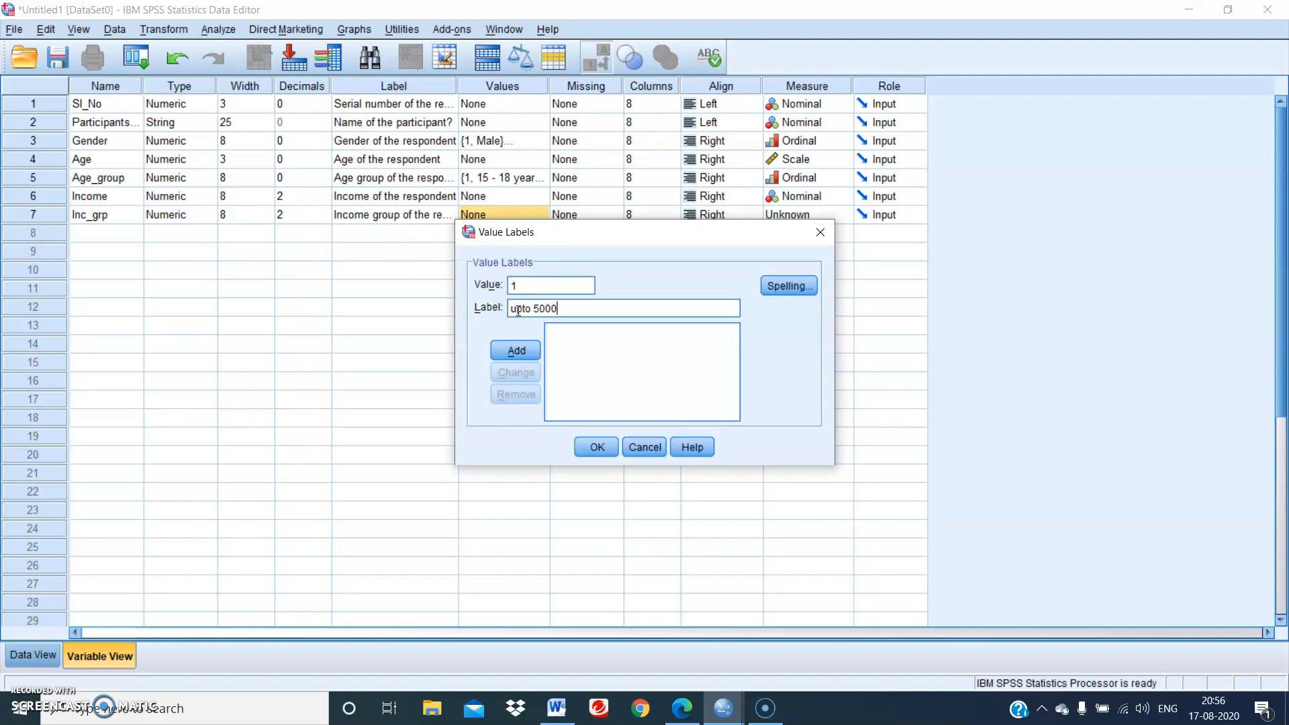
left_click(523, 349)
type("2")
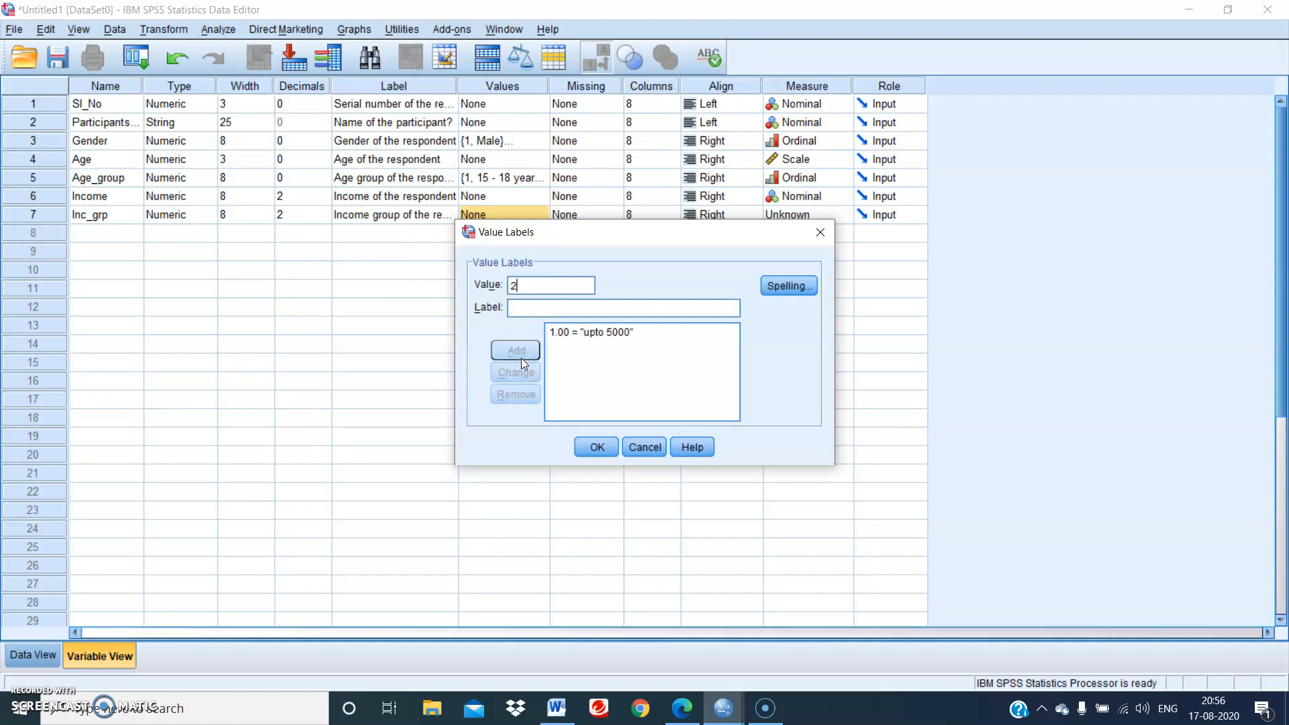
left_click(539, 300)
type("5001 - 10000")
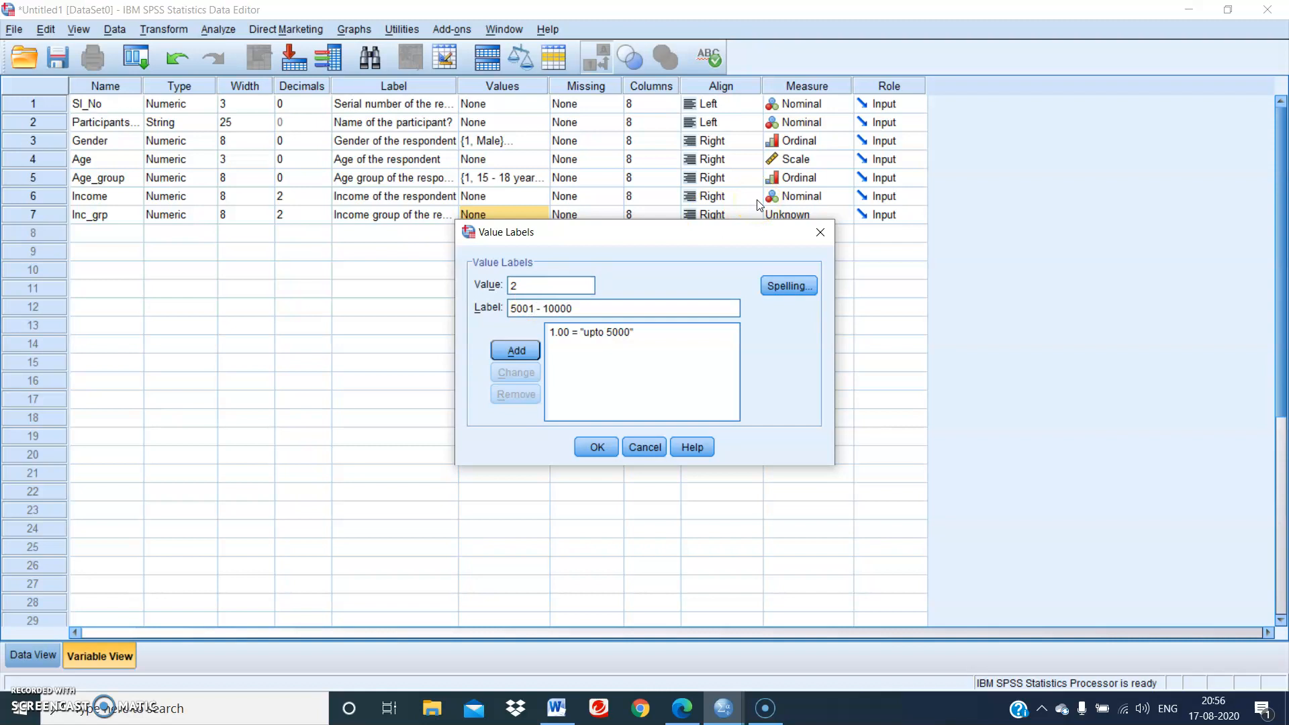
left_click(515, 349)
left_click(598, 447)
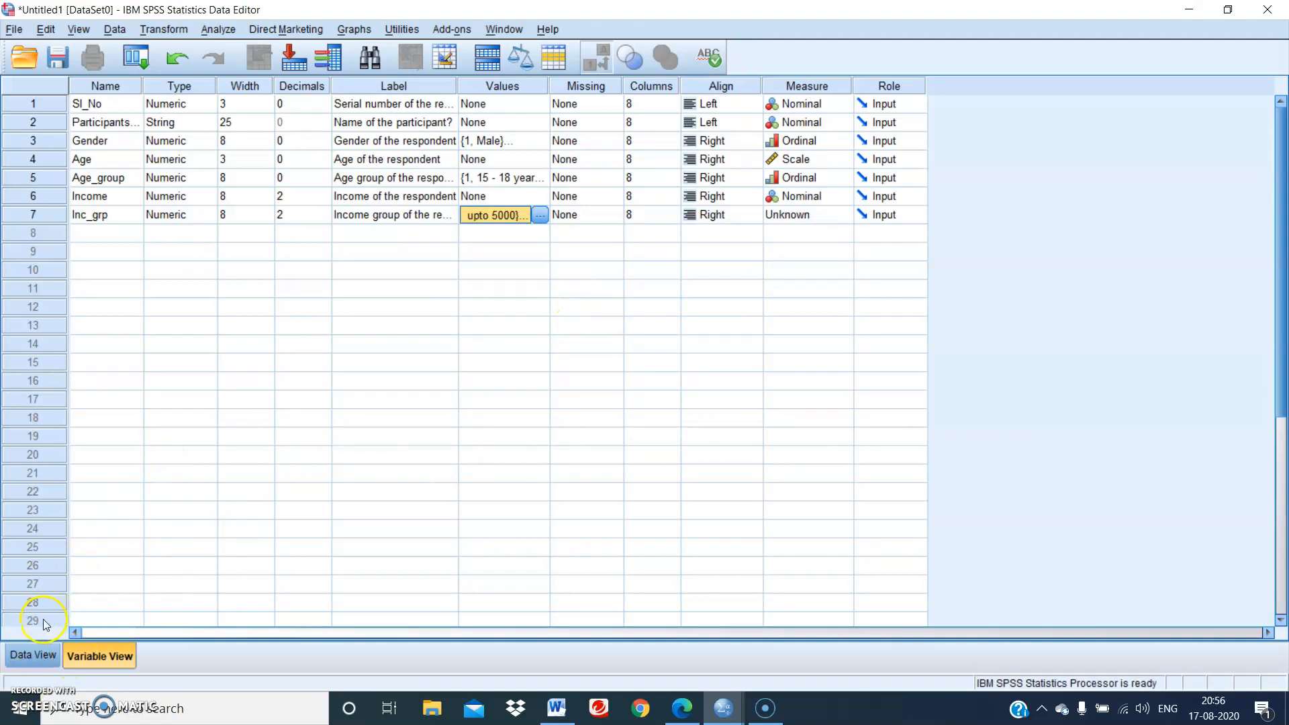
- In Data View, enter serial number 1 and the participant's name in the first row
left_click(30, 654)
left_click(107, 141)
type("1")
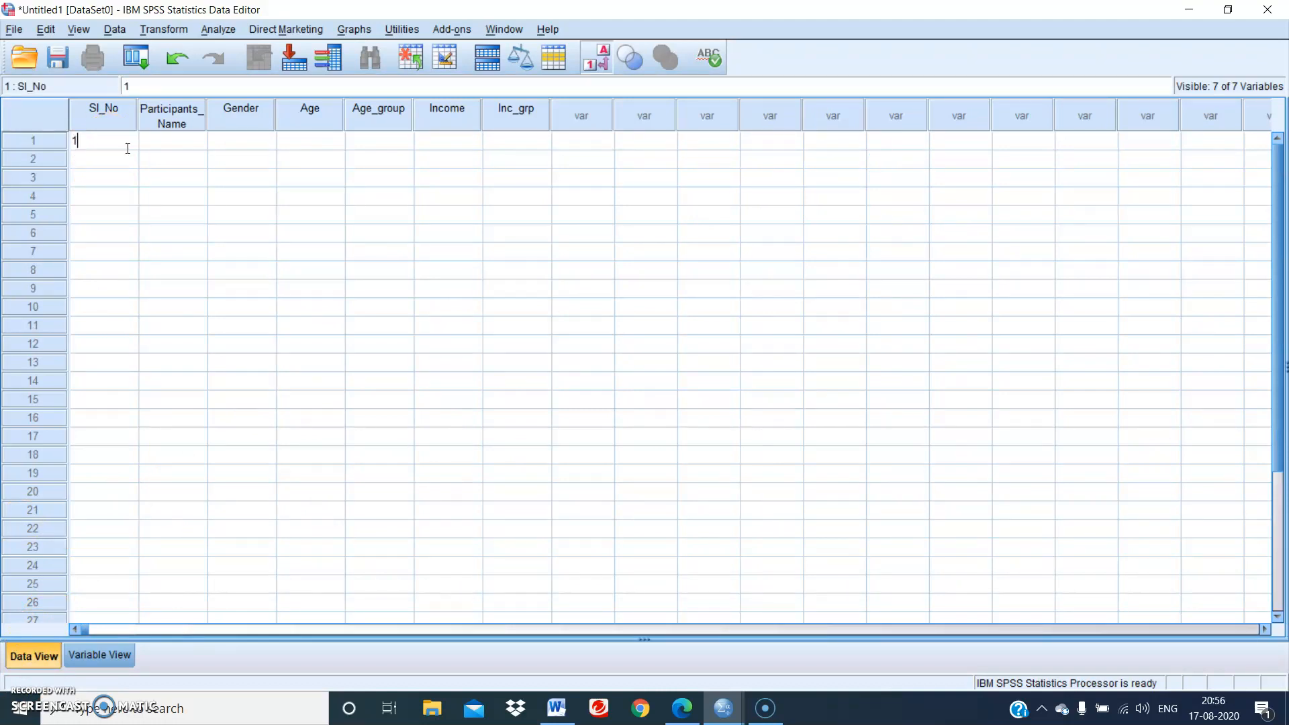
left_click(171, 153)
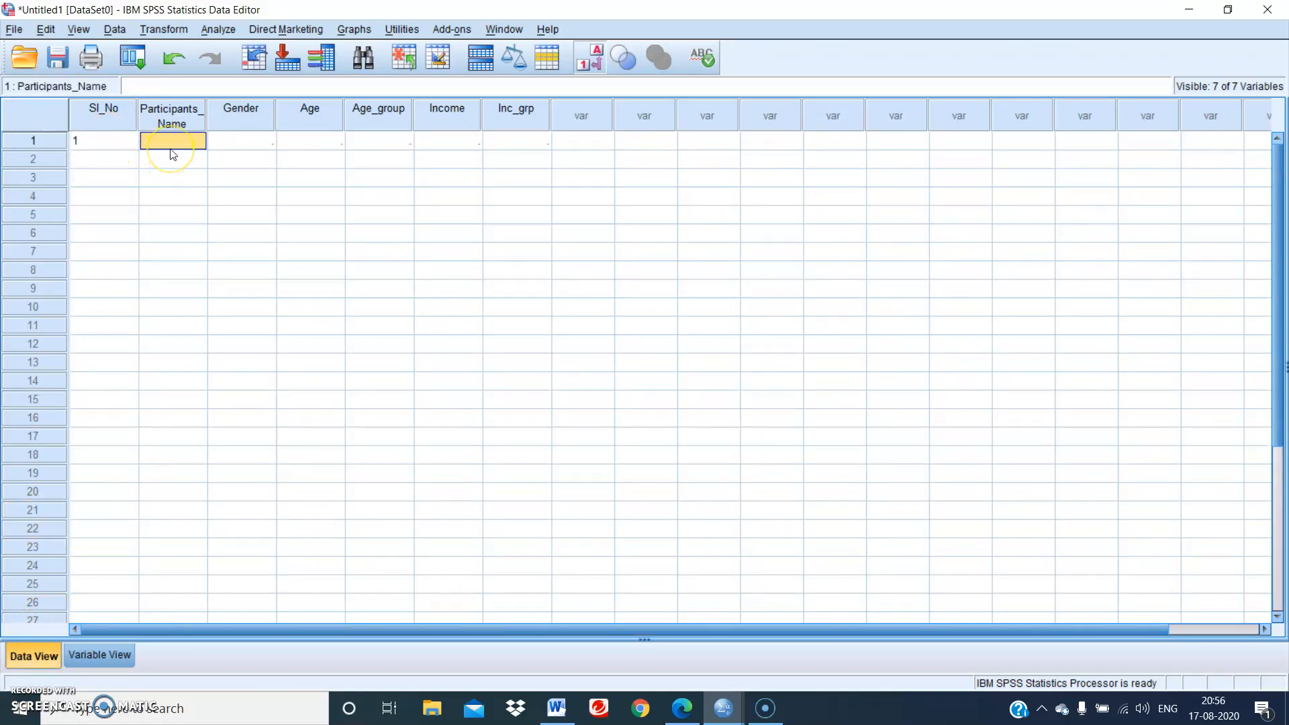
type("jjH")
key("BackSpace")
- Try to choose a Gender value for the first case
left_click(248, 141)
left_click(265, 173)
left_click(264, 145)
left_click(265, 146)
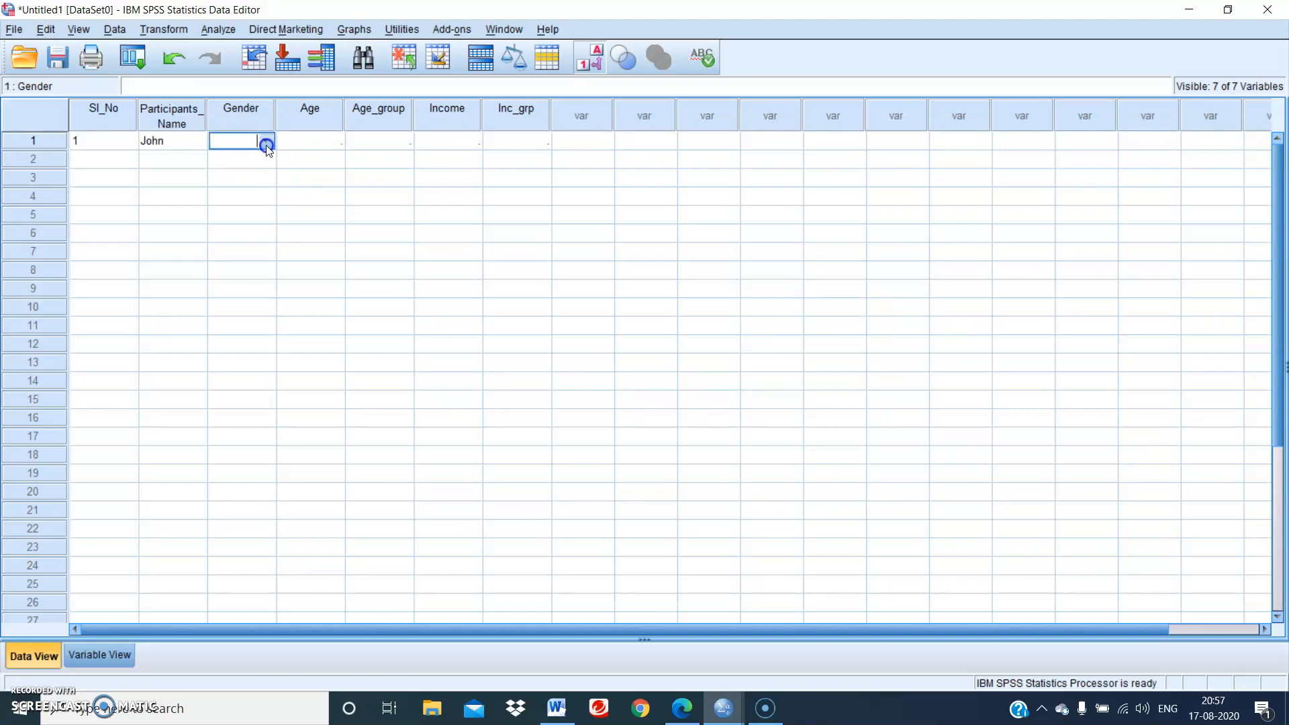
left_click(265, 172)
left_click(264, 142)
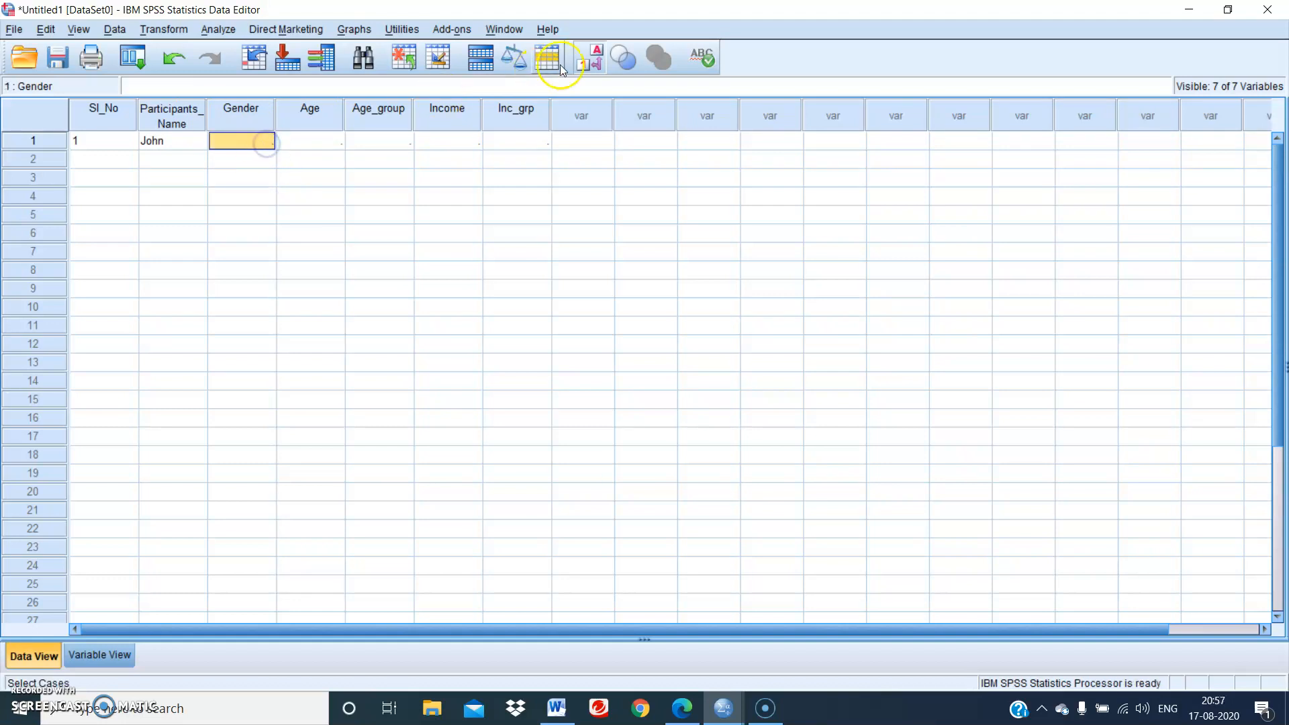
- Switch the data display to value labels and set the Gender of the first case to Male
left_click(595, 61)
left_click(256, 161)
left_click(216, 108)
double_click(270, 138)
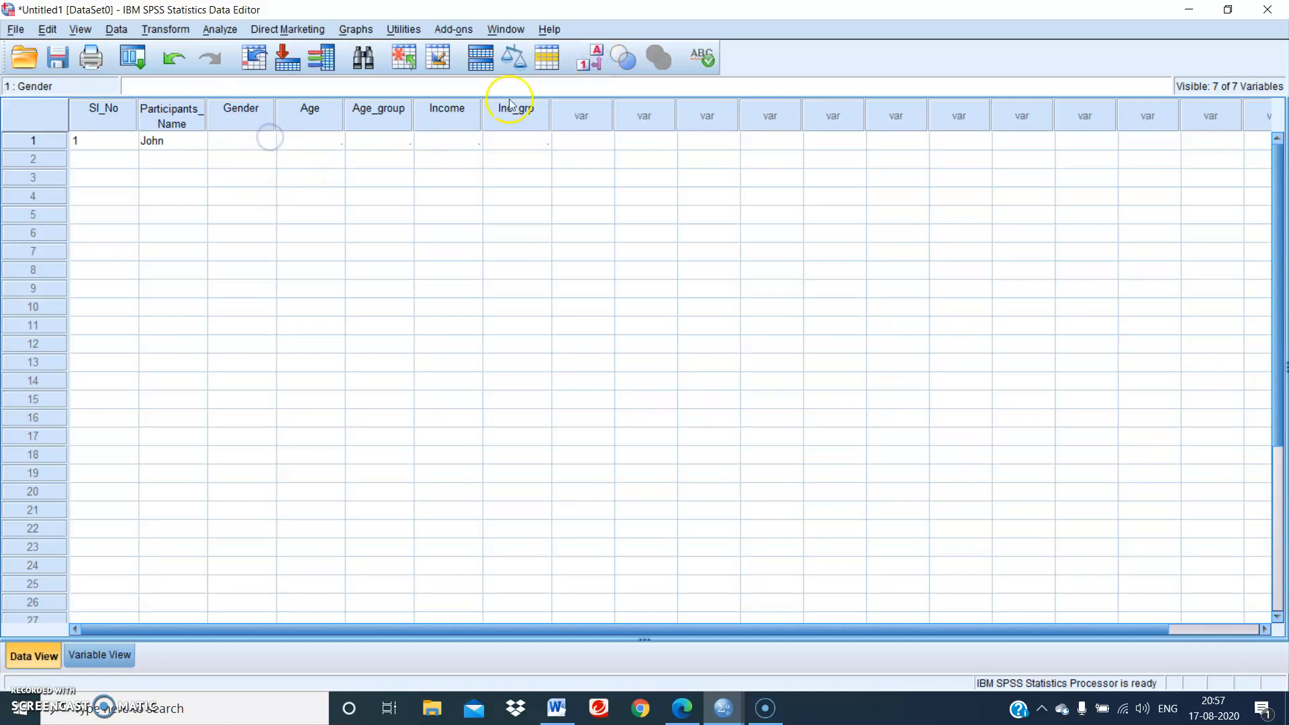
left_click(597, 56)
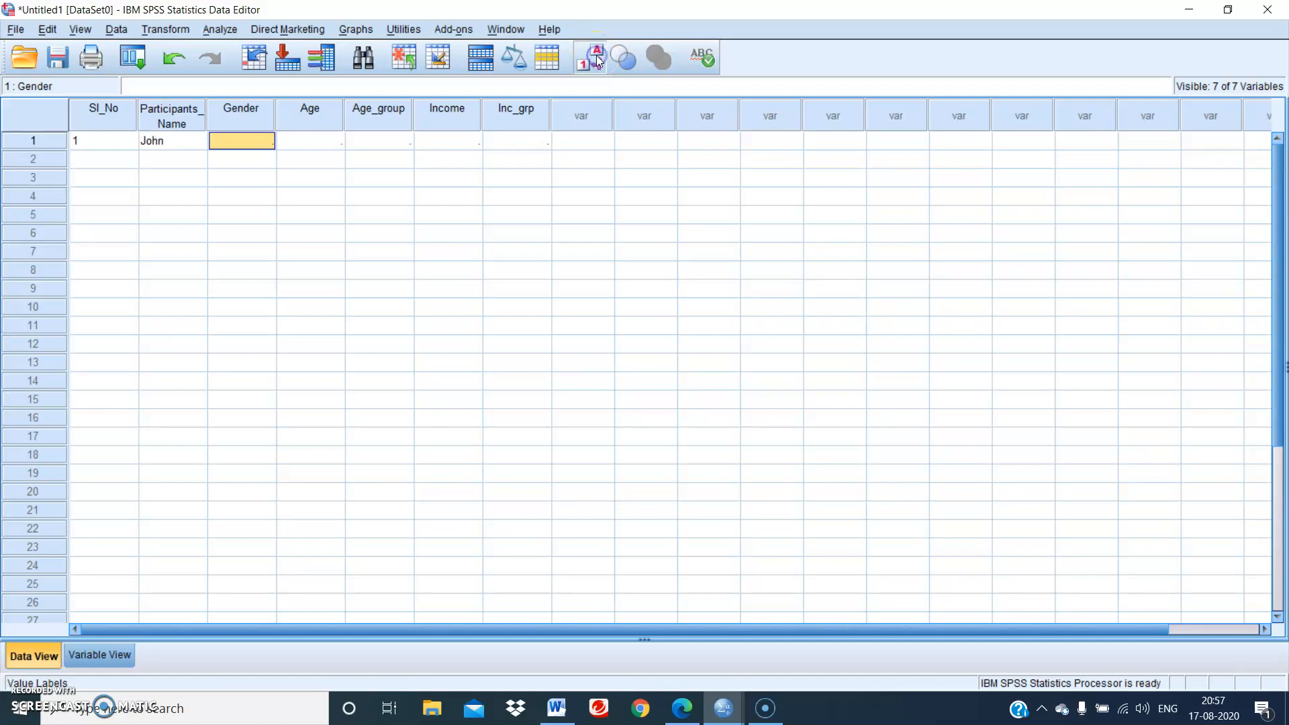
double_click(253, 147)
left_click(267, 141)
left_click(253, 161)
- Enter an Age of 19 for the first case and set its Age_group to 19 - 24 years
left_click(308, 140)
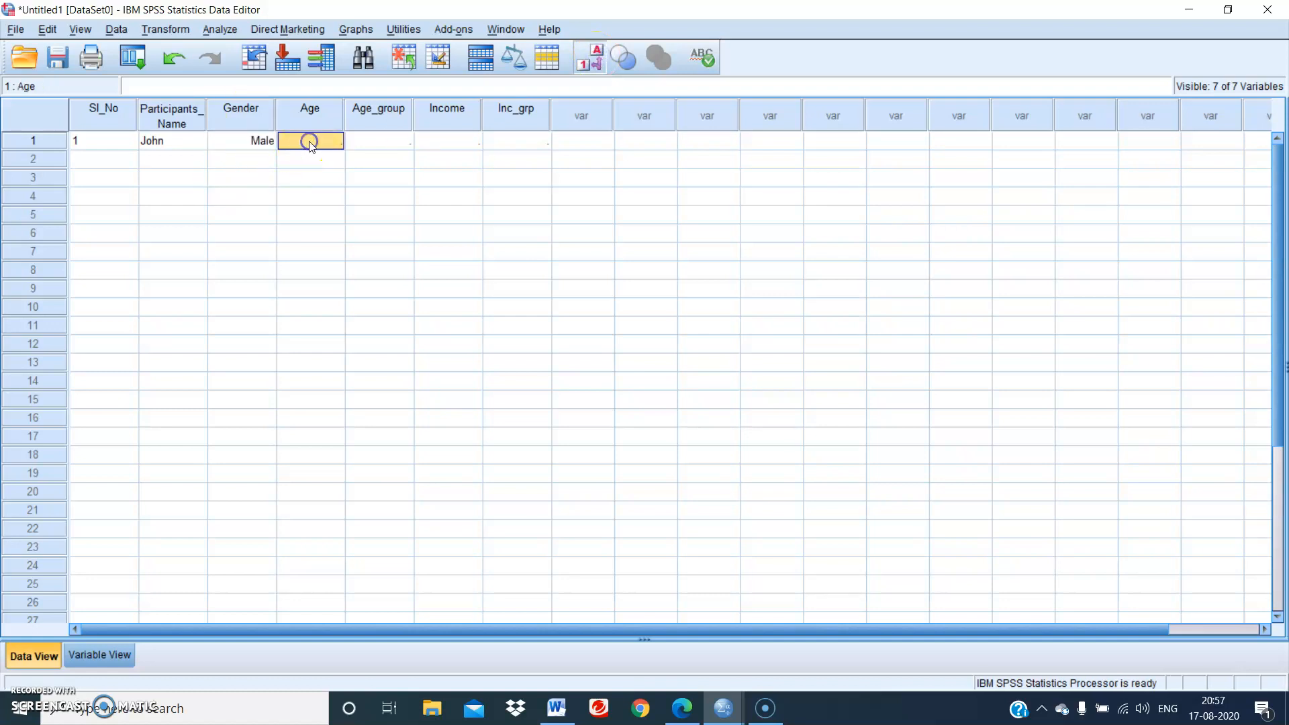
type("1")
left_click(396, 138)
left_click(397, 139)
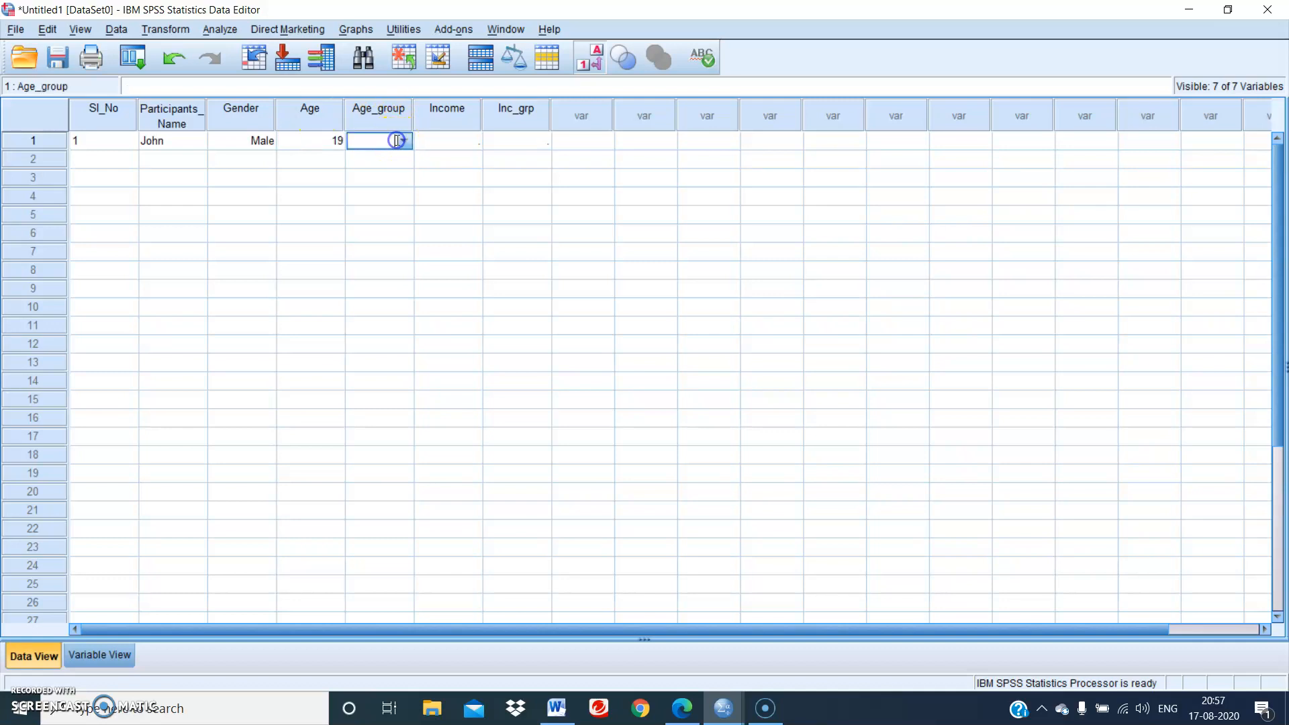
left_click(403, 141)
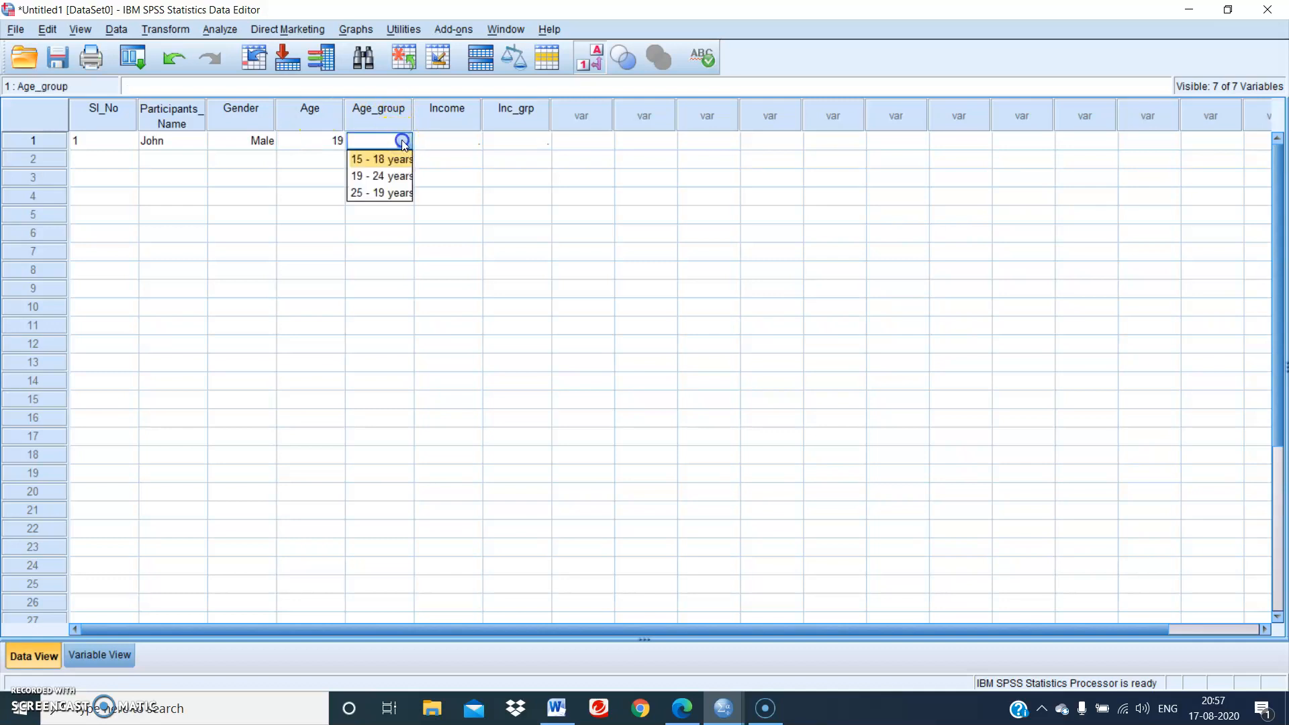
left_click(383, 176)
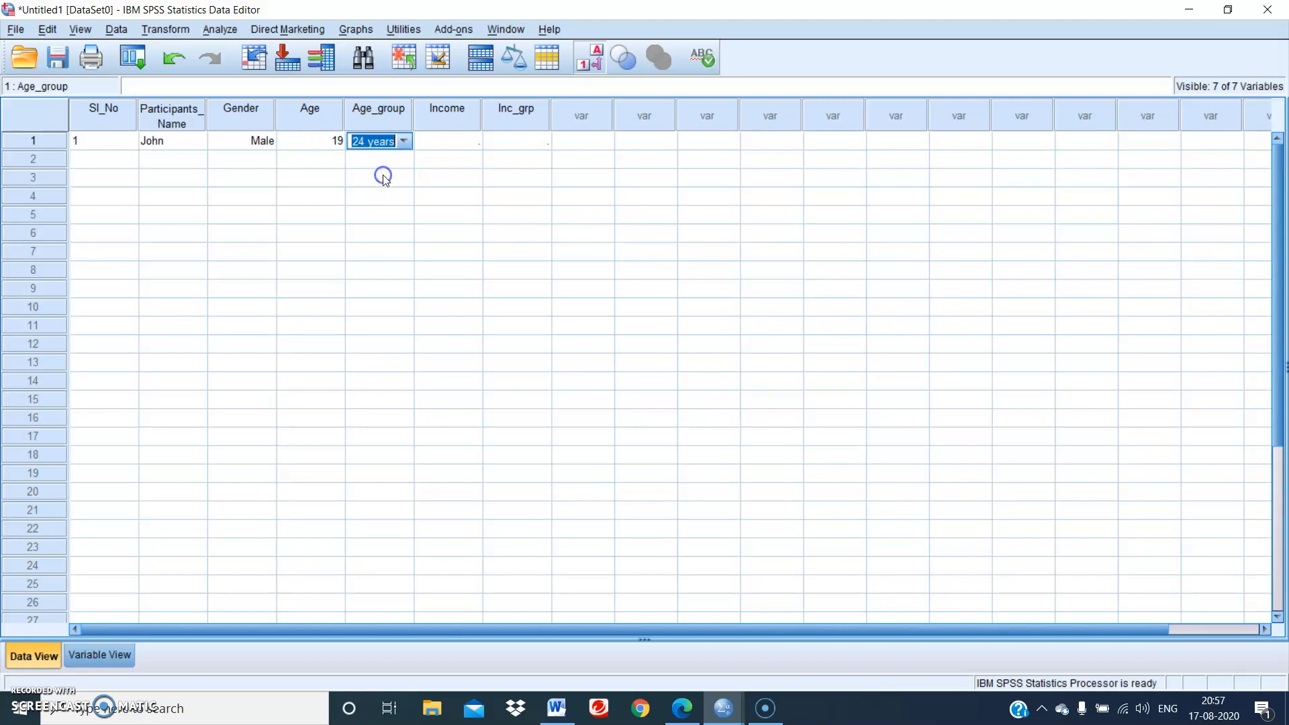
- Enter an Income of 5000 for the first case and set its Inc_grp to upto 5000
left_click(452, 140)
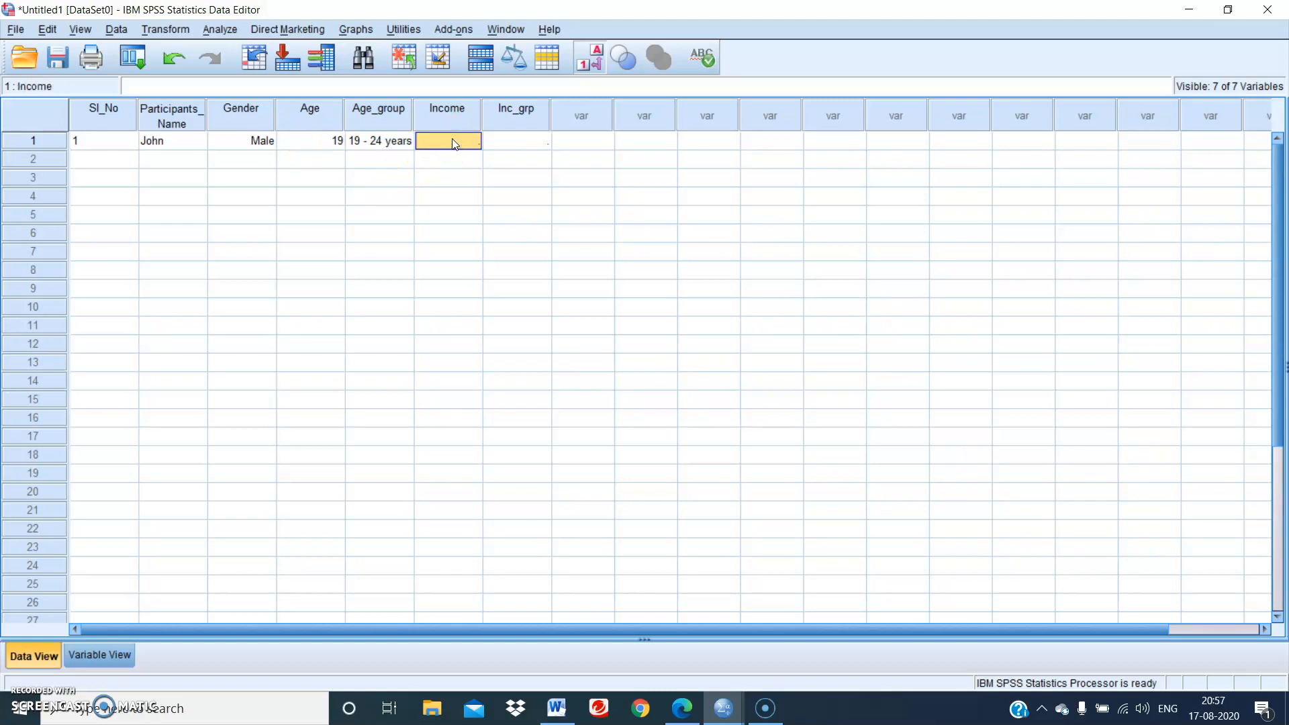
type("5000")
left_click(538, 145)
left_click(538, 145)
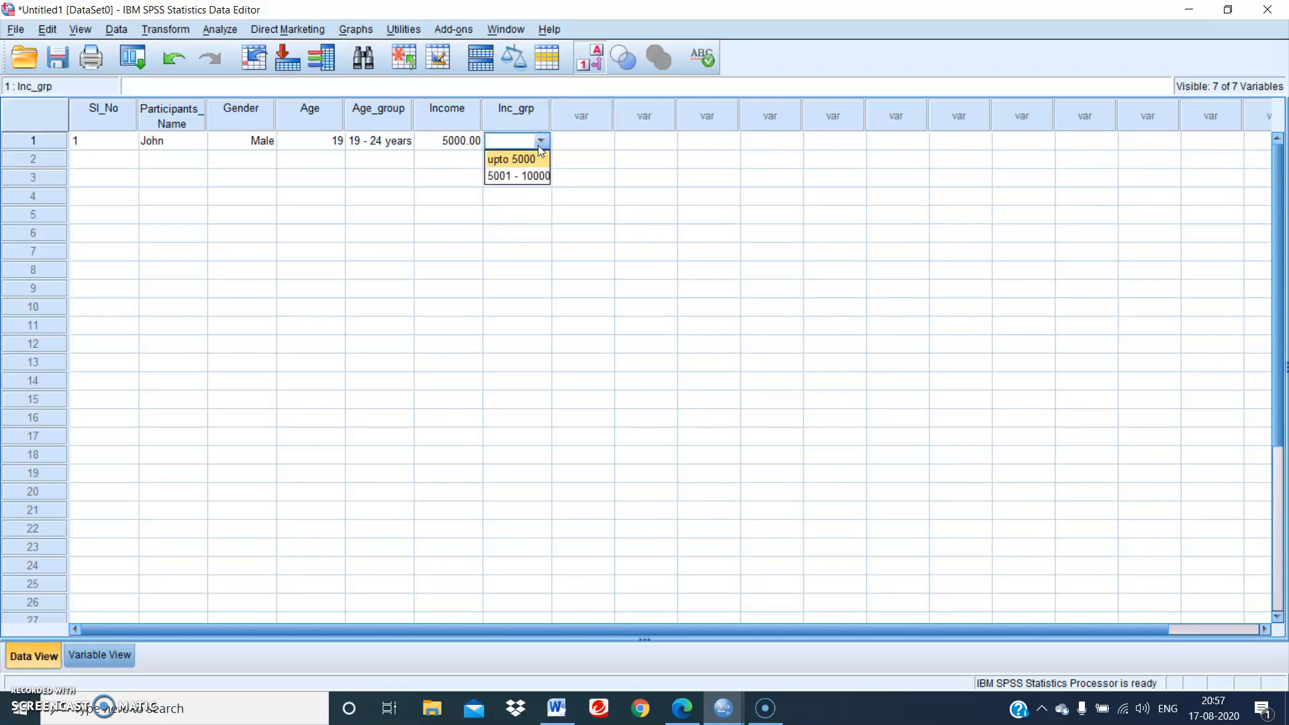
left_click(526, 159)
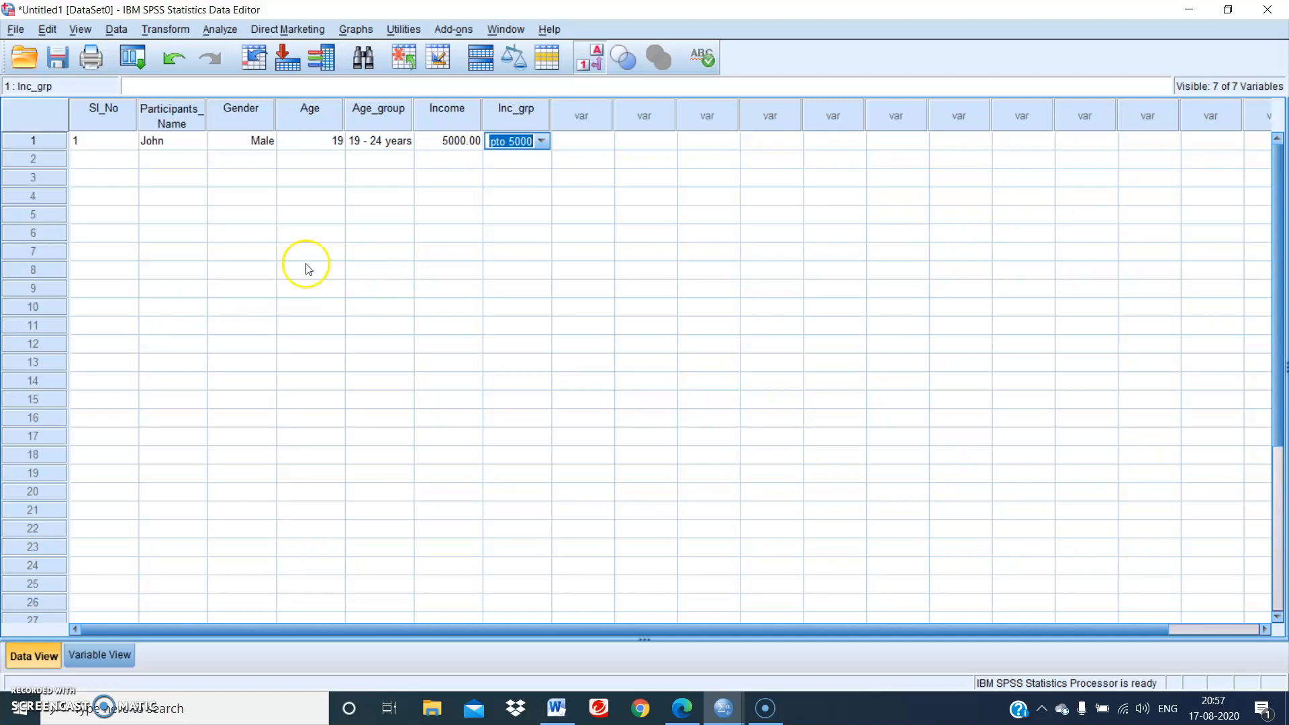
- Save the dataset to the Desktop as an SPSS Statistics file named Test 1
left_click(56, 61)
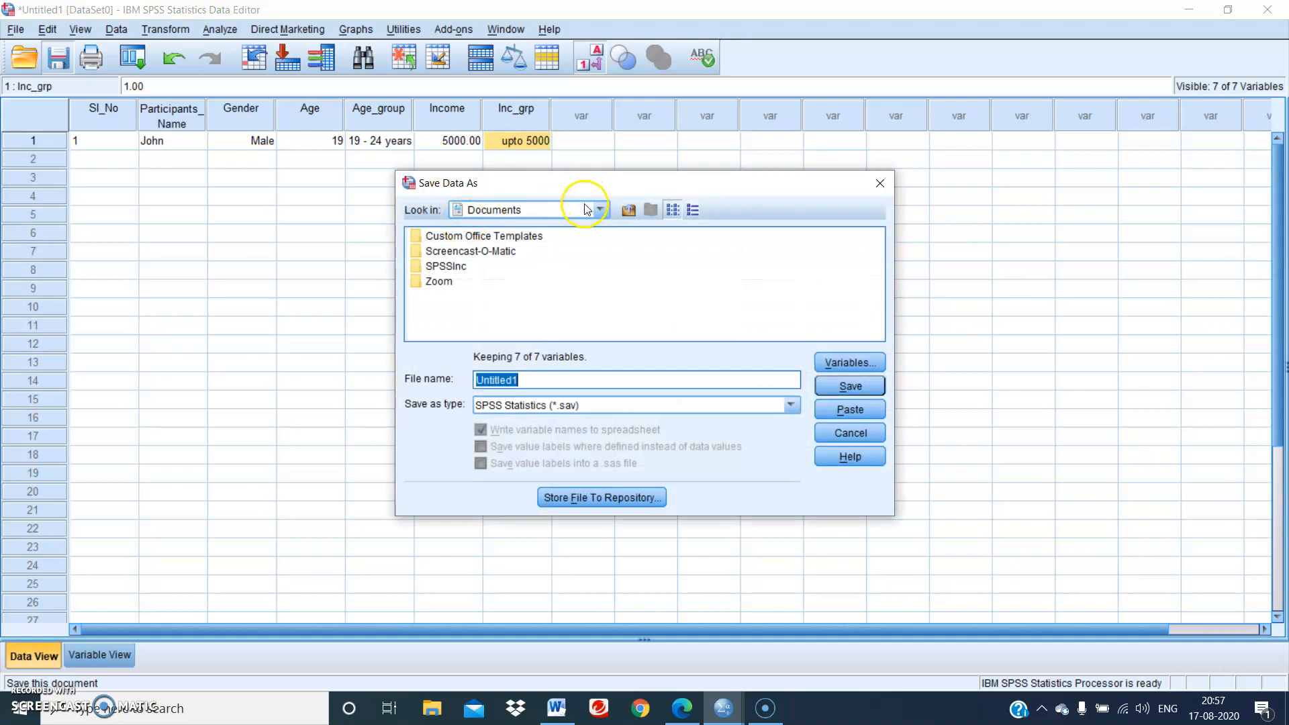
left_click(602, 211)
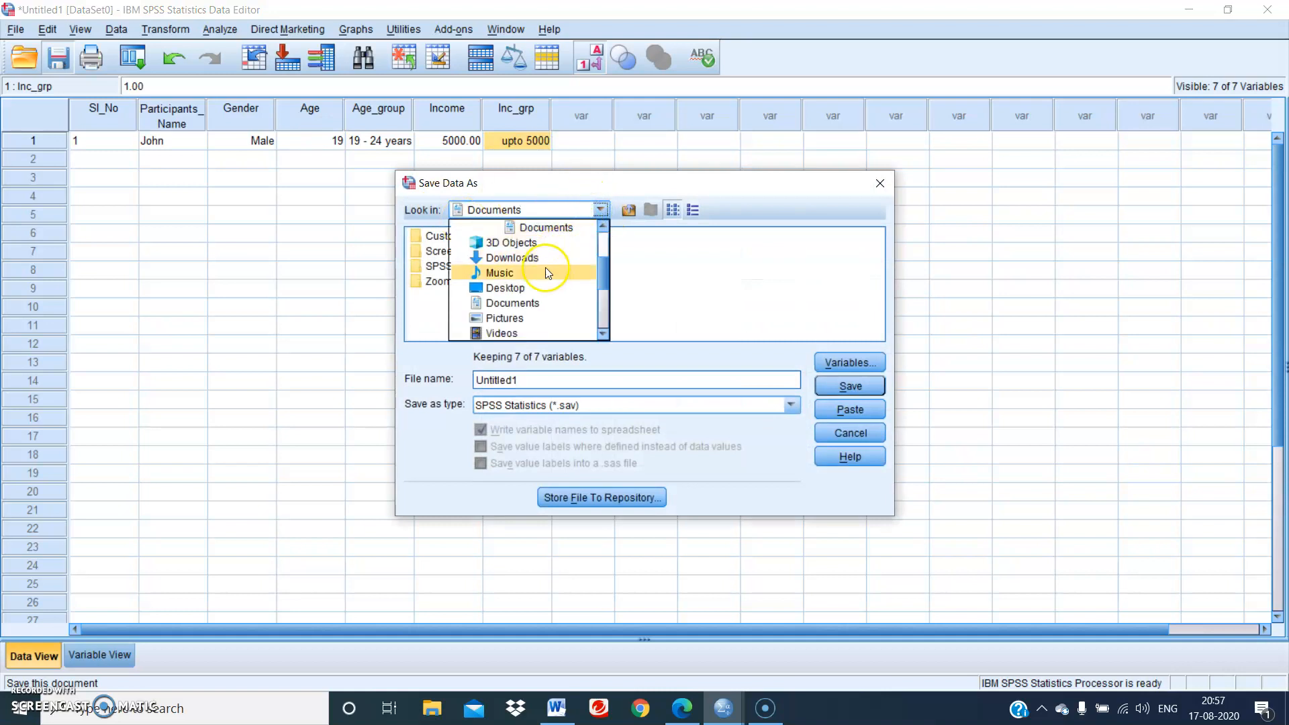
left_click(514, 288)
left_click(527, 380)
left_click_drag(527, 381, 451, 382)
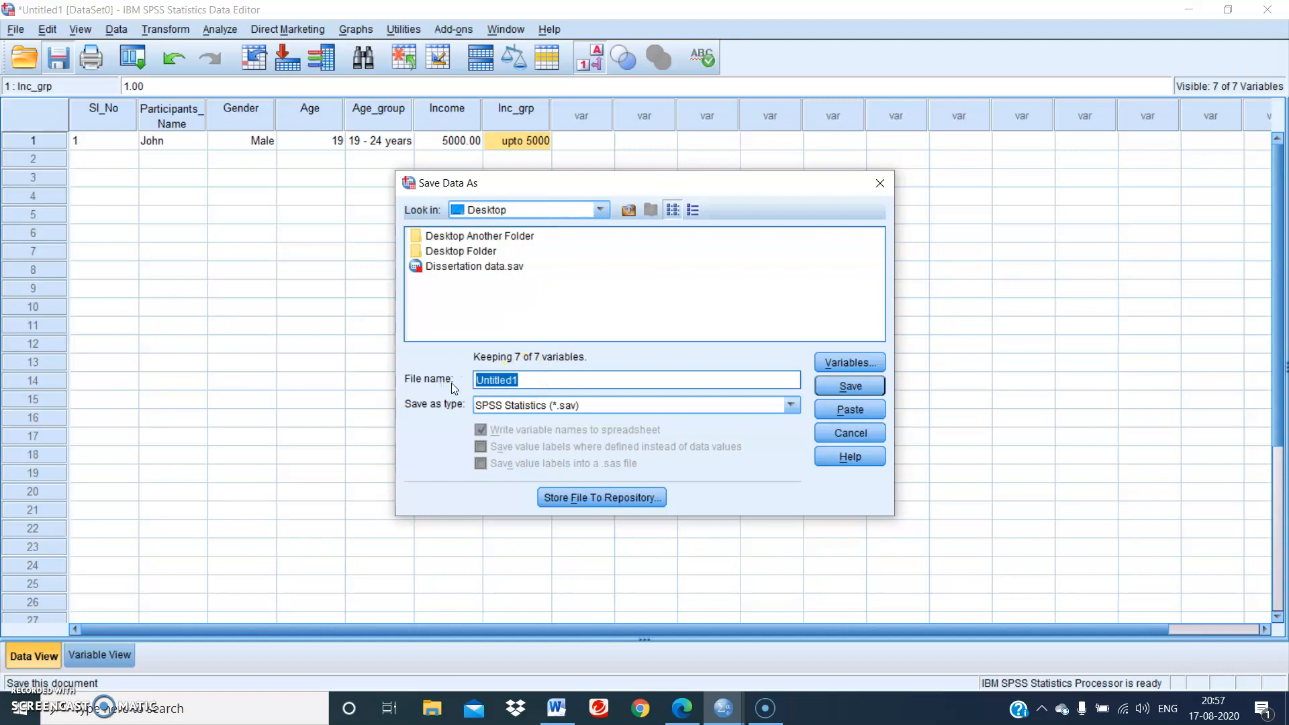
type("Test 1")
left_click(872, 391)
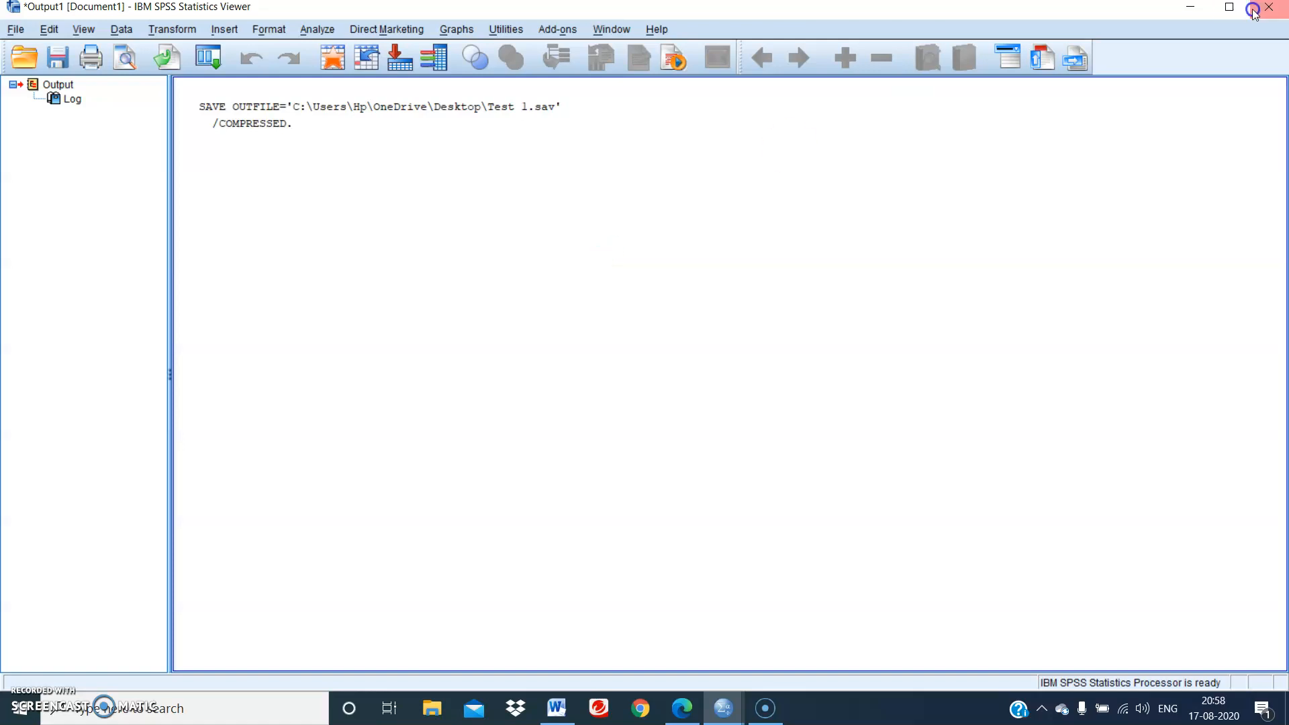
- Minimize the output viewer, close the data editor and exit SPSS Statistics without saving the output
left_click(1192, 8)
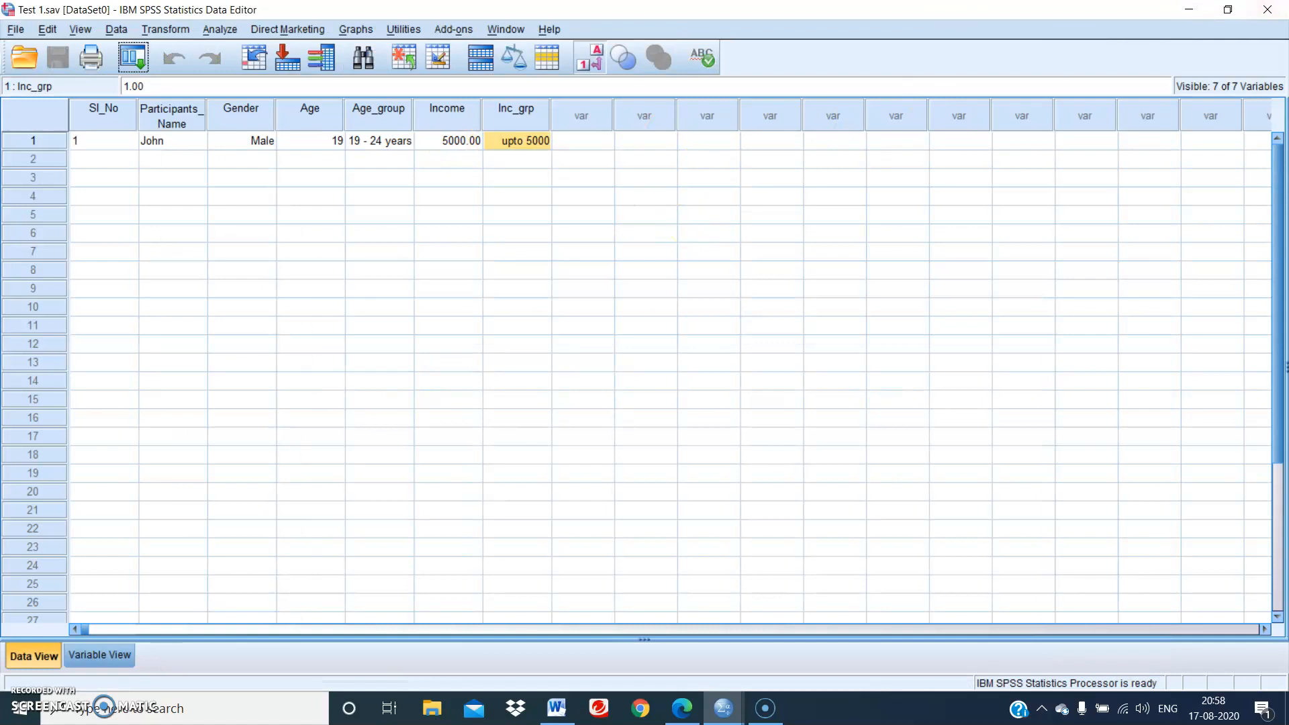
left_click(1267, 10)
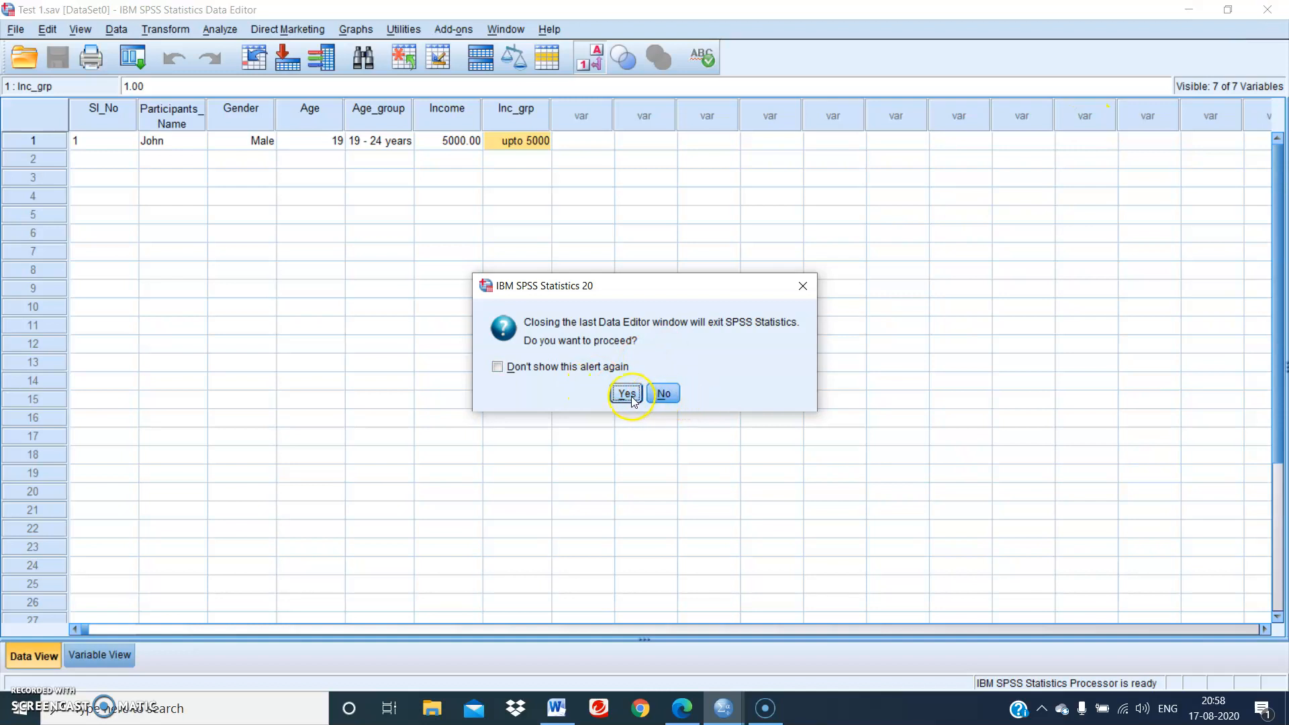
left_click(627, 394)
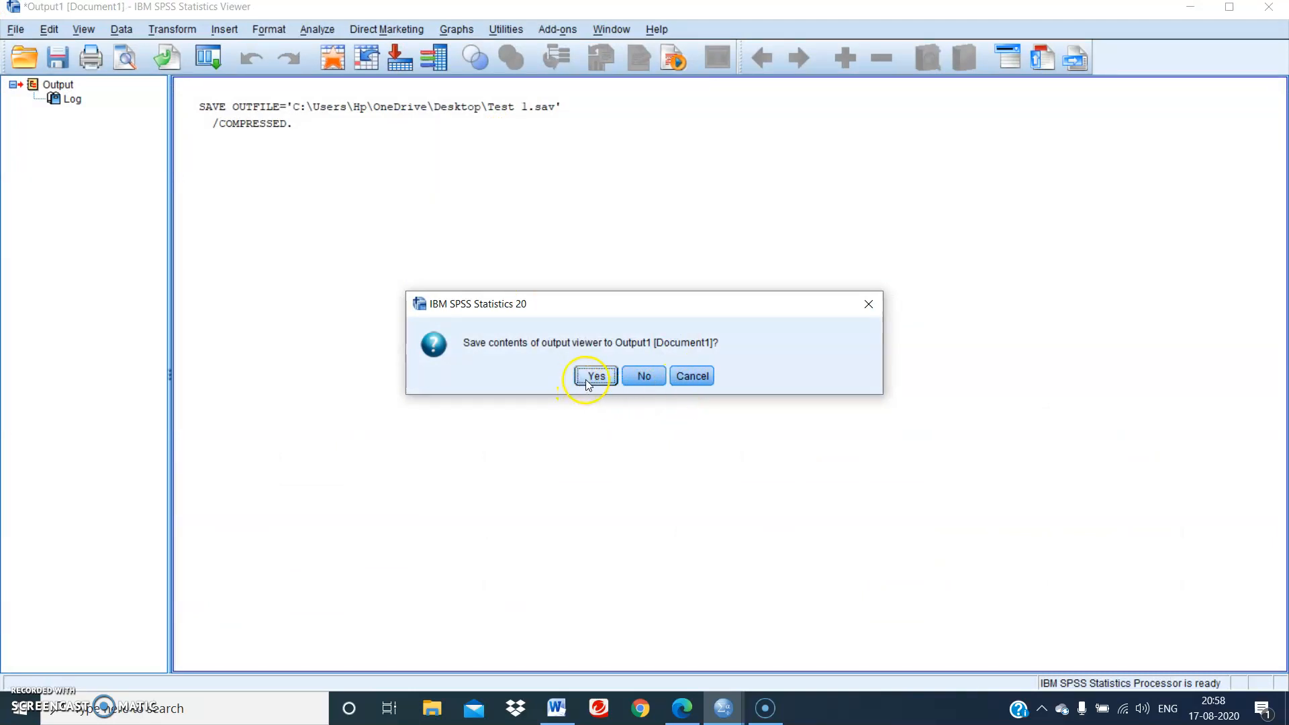
left_click(642, 381)
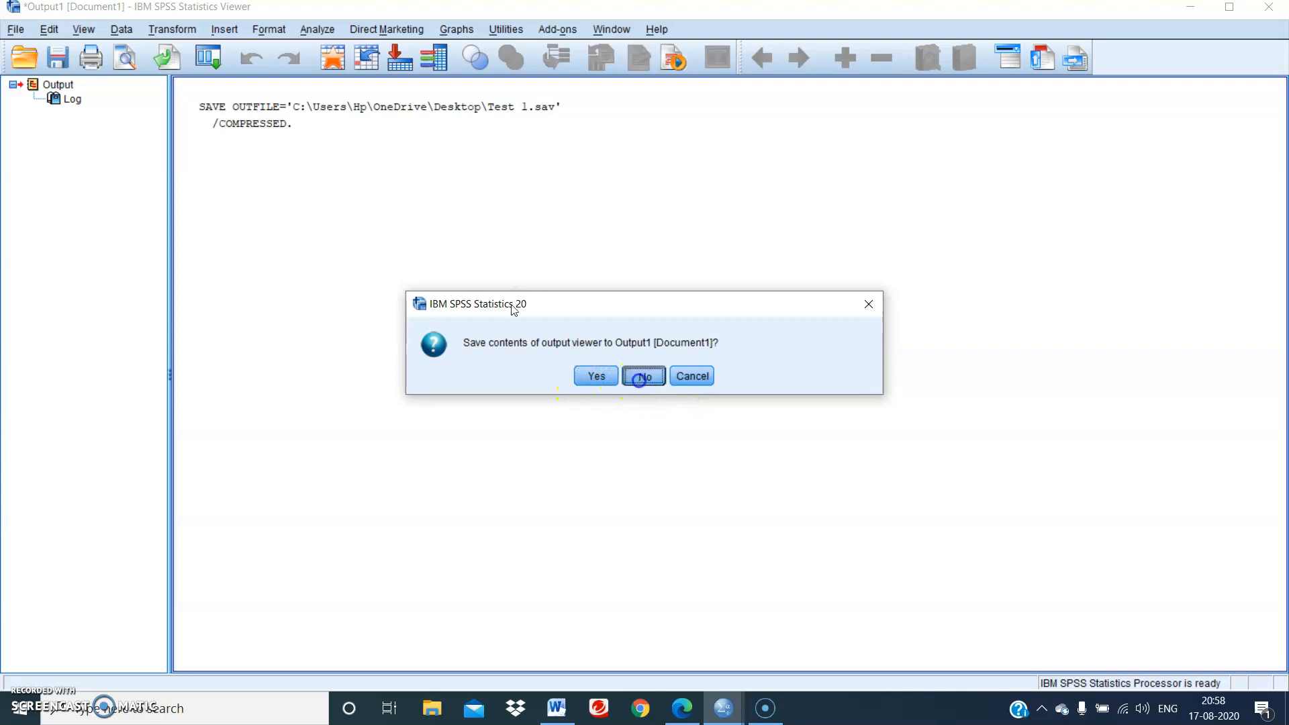